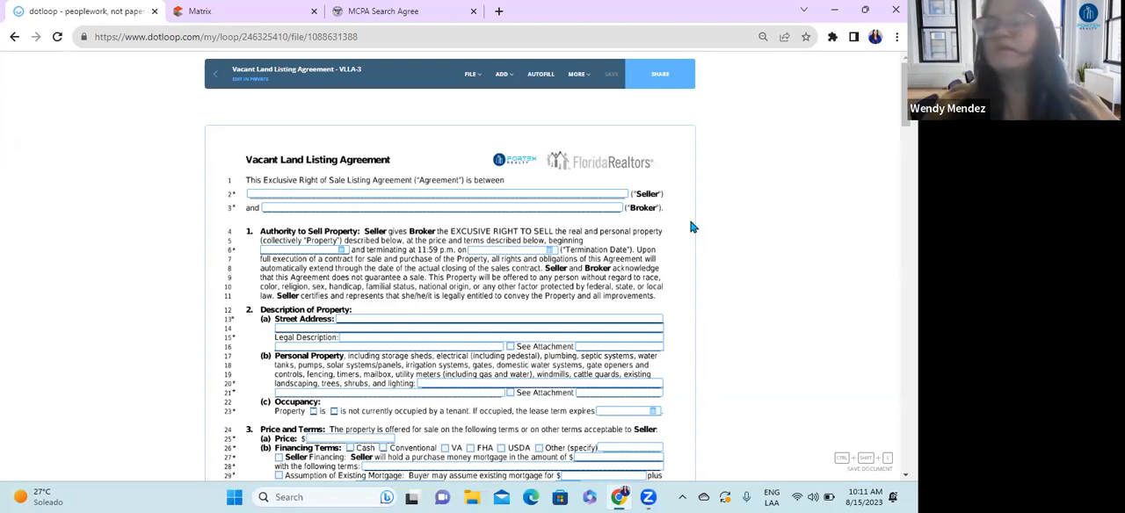
# Step: Return to the loop's document list, look over its folders and reopen the Vacant Land Listing Agreement - VLLA-3
pyautogui.click(211, 77)
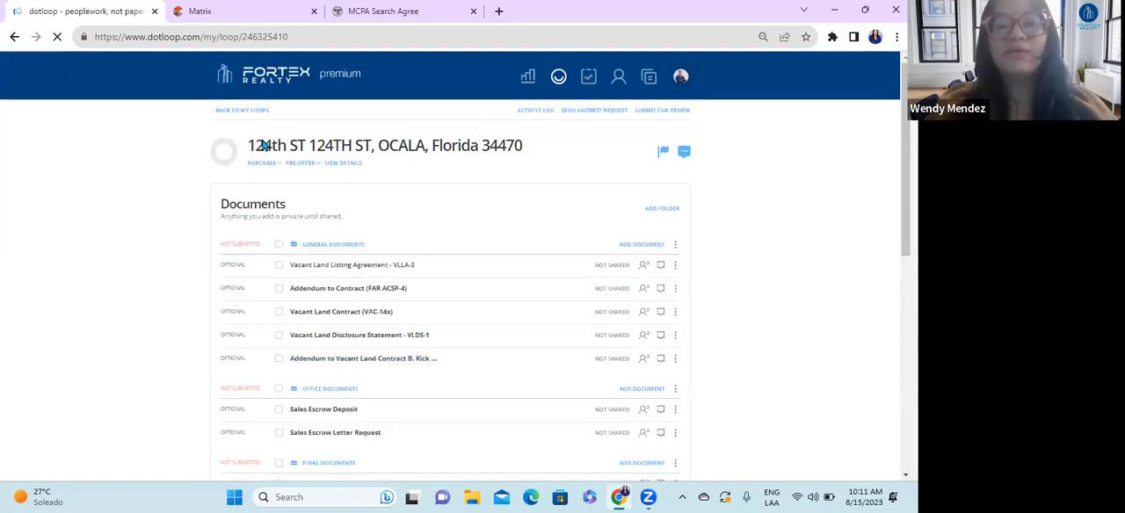
pyautogui.scroll(-2, 324, 254)
pyautogui.scroll(2, 331, 343)
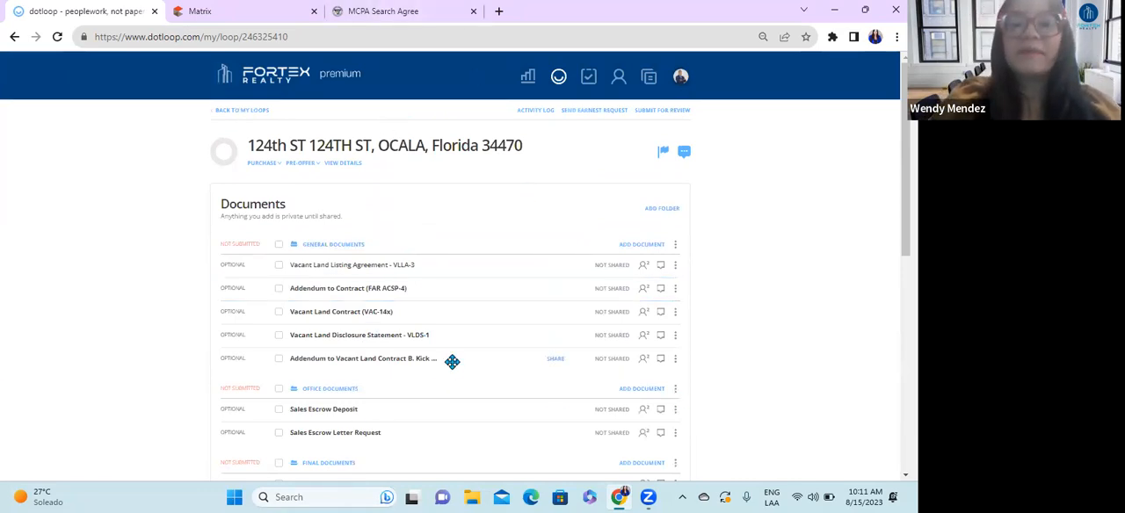
pyautogui.click(350, 268)
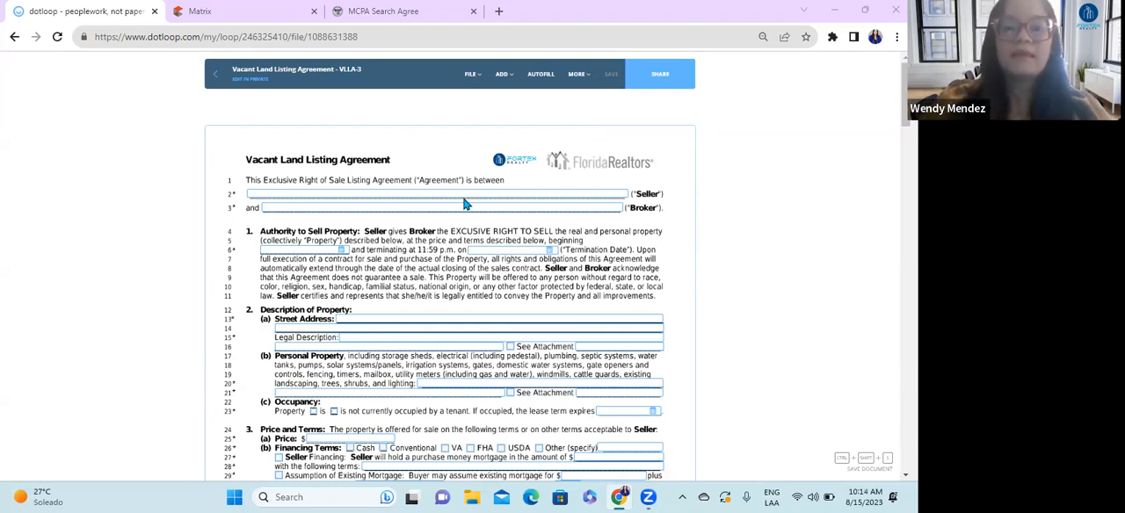
# Step: Fill in Jaraba LLC as the Seller on line 2 of the agreement and centre the text
pyautogui.click(369, 194)
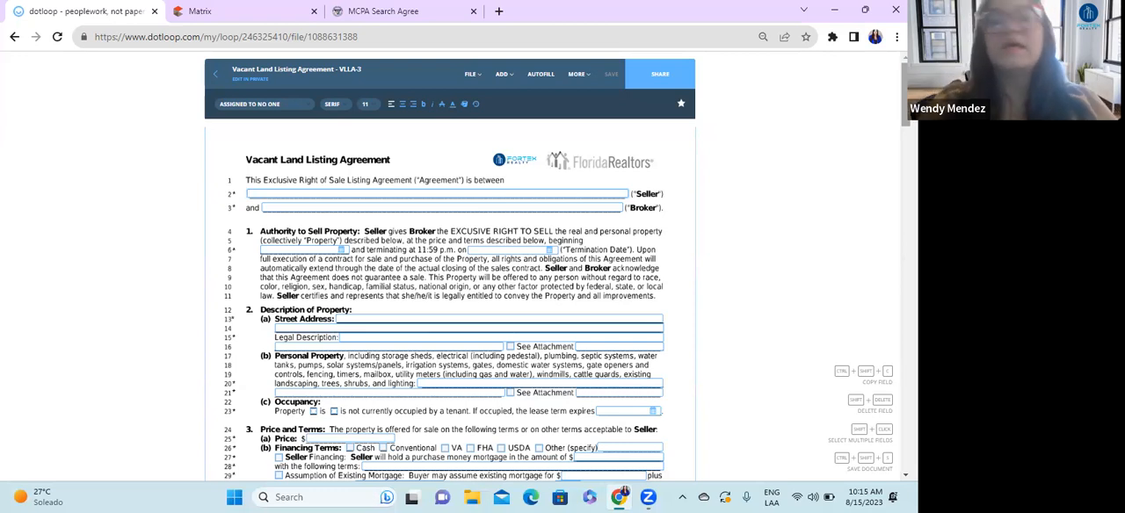
pyautogui.click(485, 195)
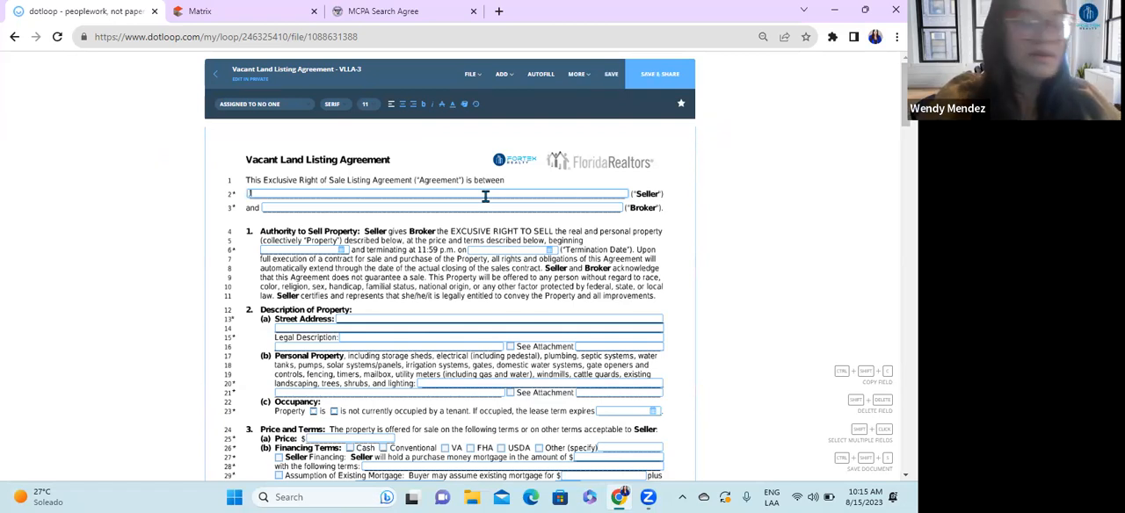
pyautogui.write('Jar')
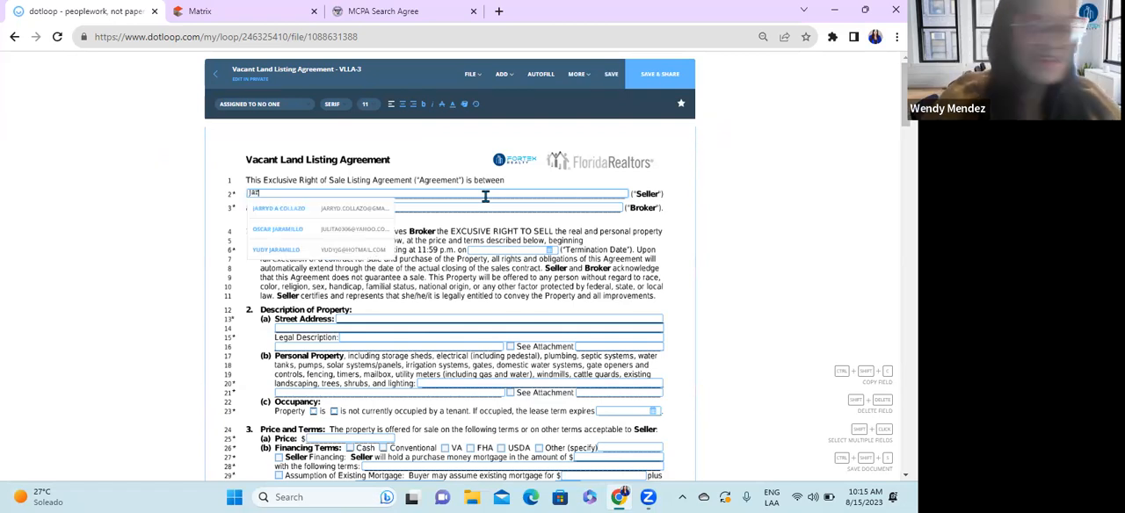
pyautogui.write('aba LLC')
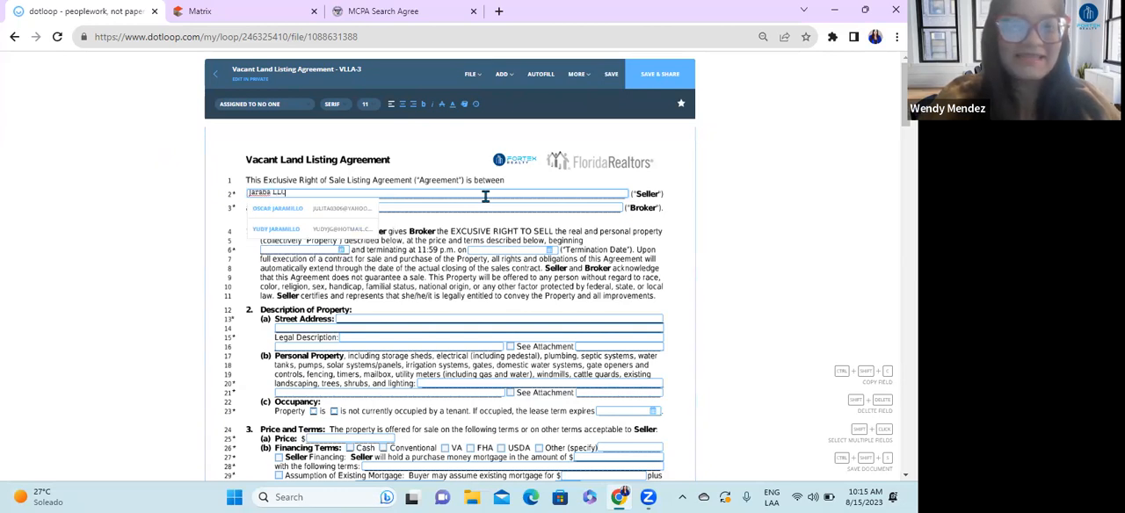
pyautogui.click(402, 105)
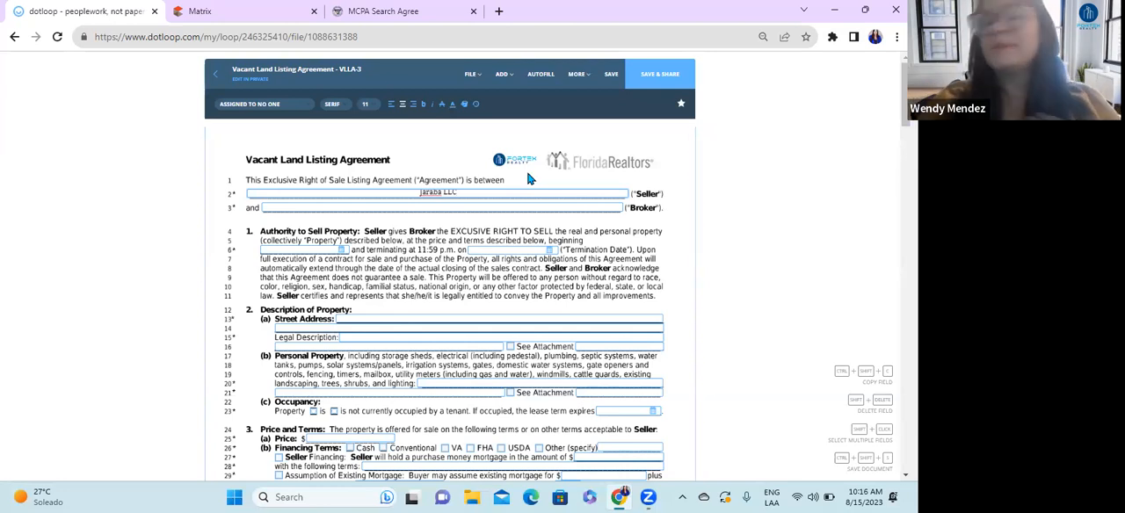
# Step: Fill in the Broker on line 3 as Fortex Realty Inc / followed by the agent's full name, centred in the field
pyautogui.click(444, 208)
pyautogui.write('Fortex Realty Inc')
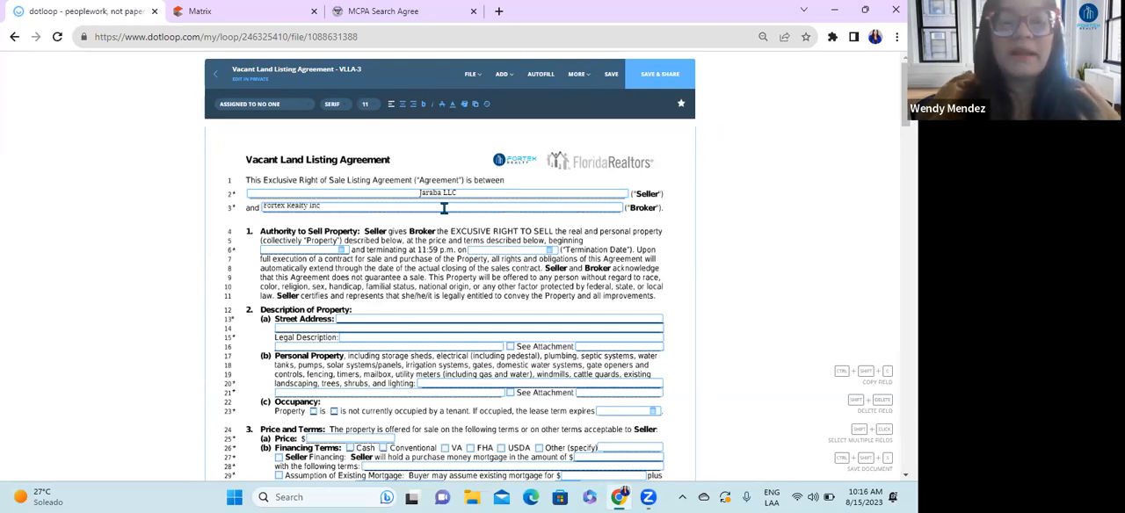
pyautogui.write('.')
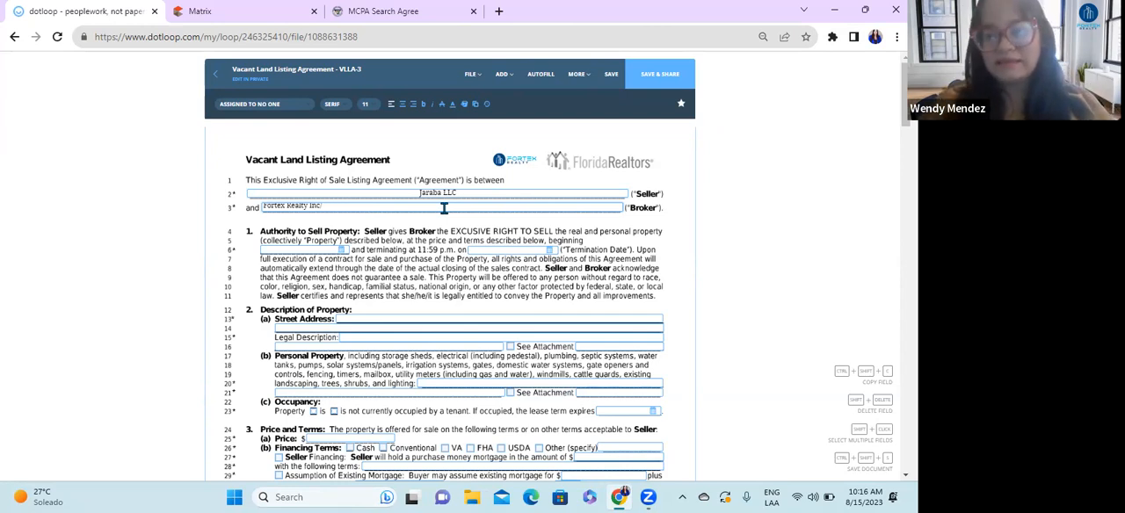
pyautogui.write('Pepa')
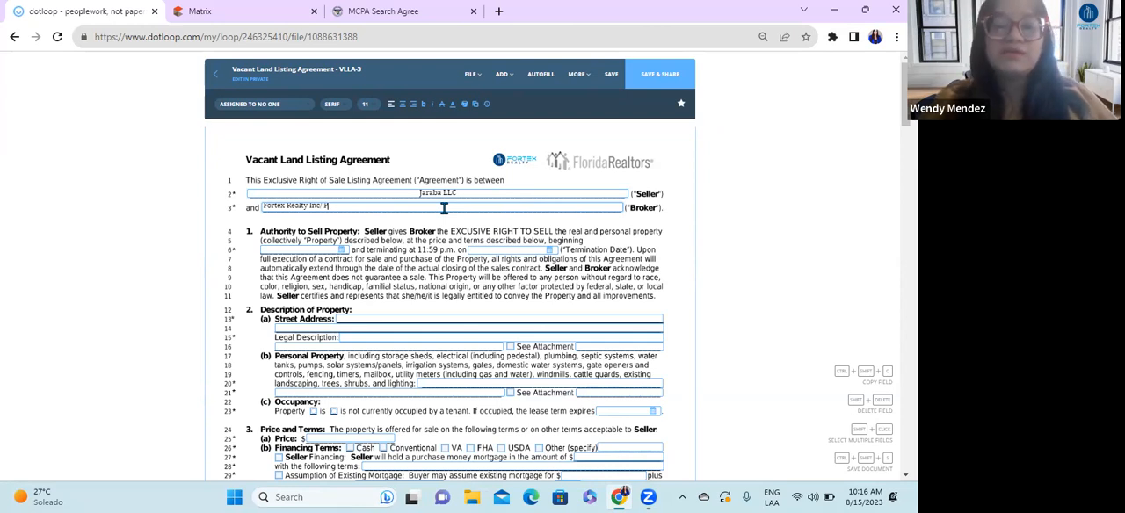
pyautogui.press('BackSpace')
pyautogui.press('BackSpace')
pyautogui.press('BackSpace')
pyautogui.press('BackSpace')
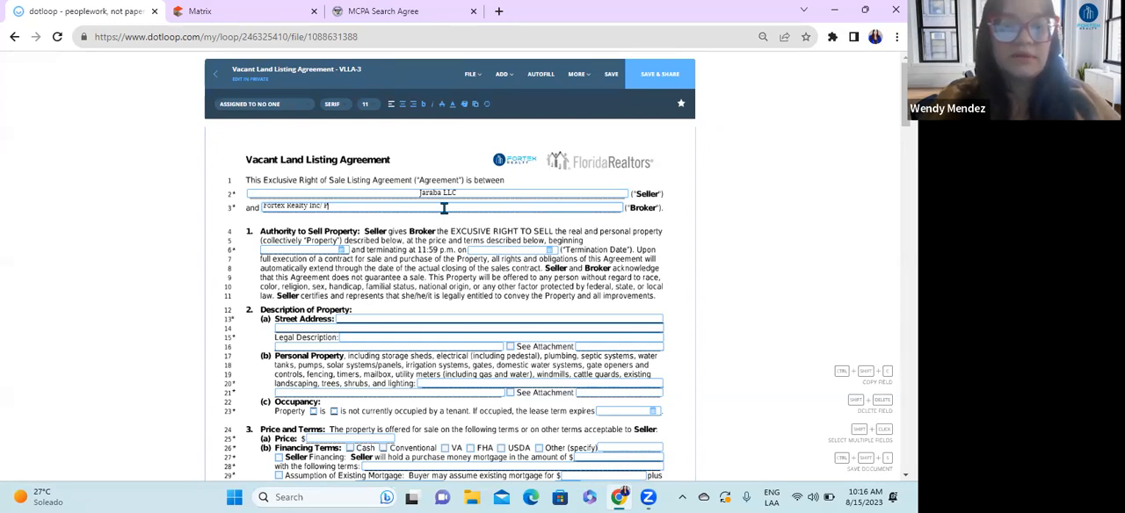
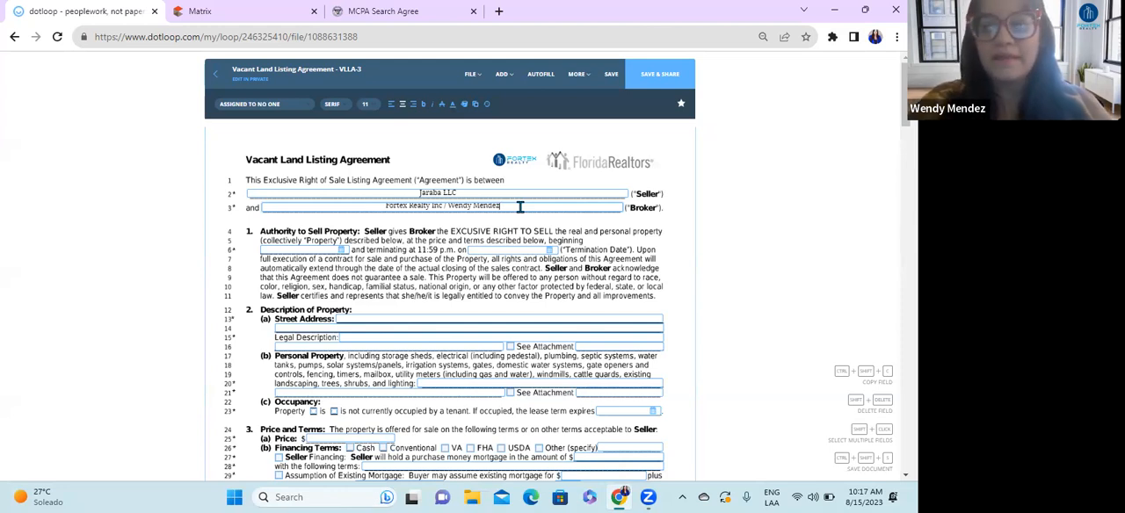
# Step: Switch to the Matrix listing of the vacant lot, review its details and highlight the county
pyautogui.click(273, 15)
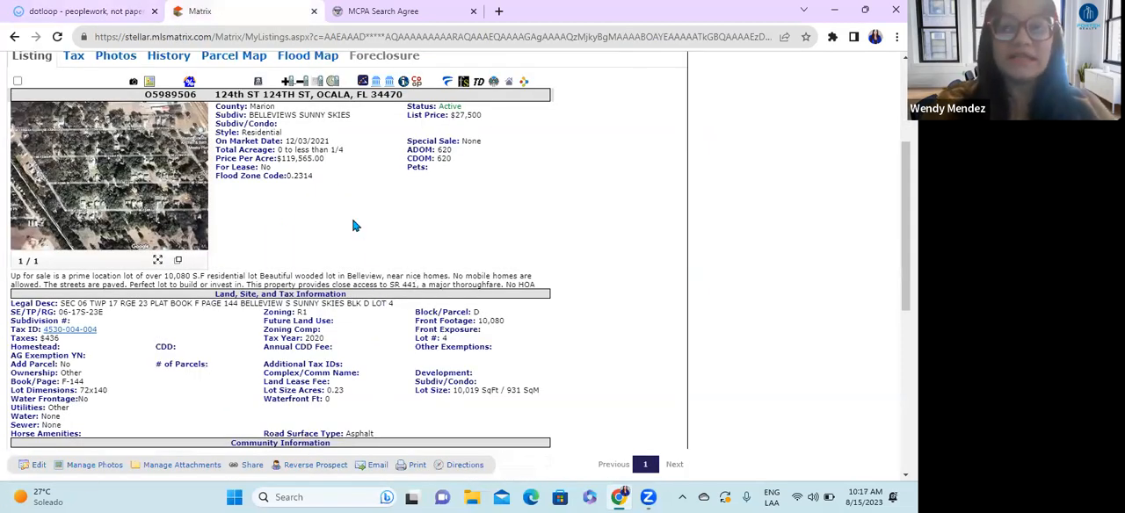
pyautogui.scroll(-2, 355, 241)
pyautogui.scroll(2, 352, 250)
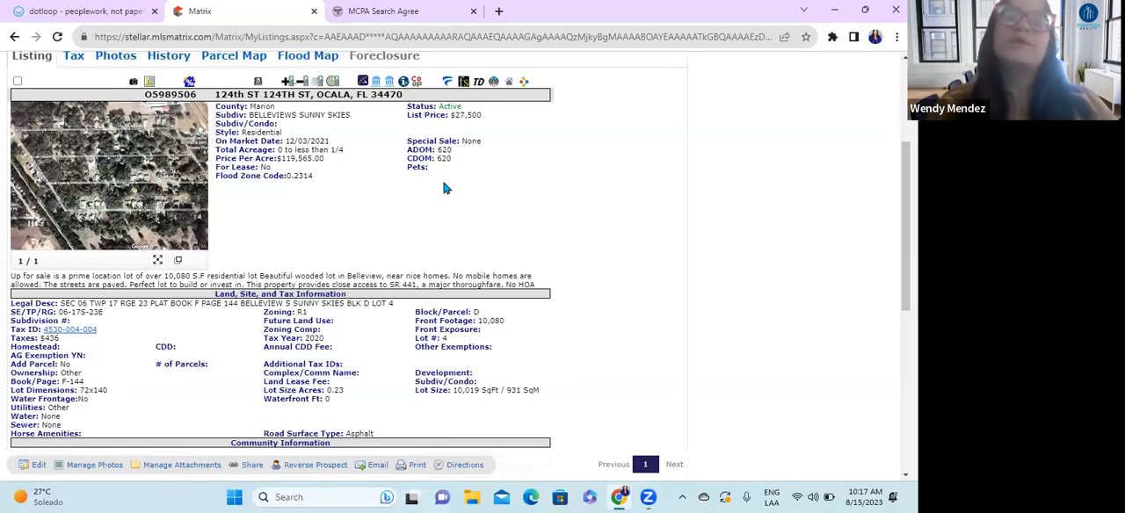
pyautogui.moveTo(276, 106); pyautogui.dragTo(245, 107)
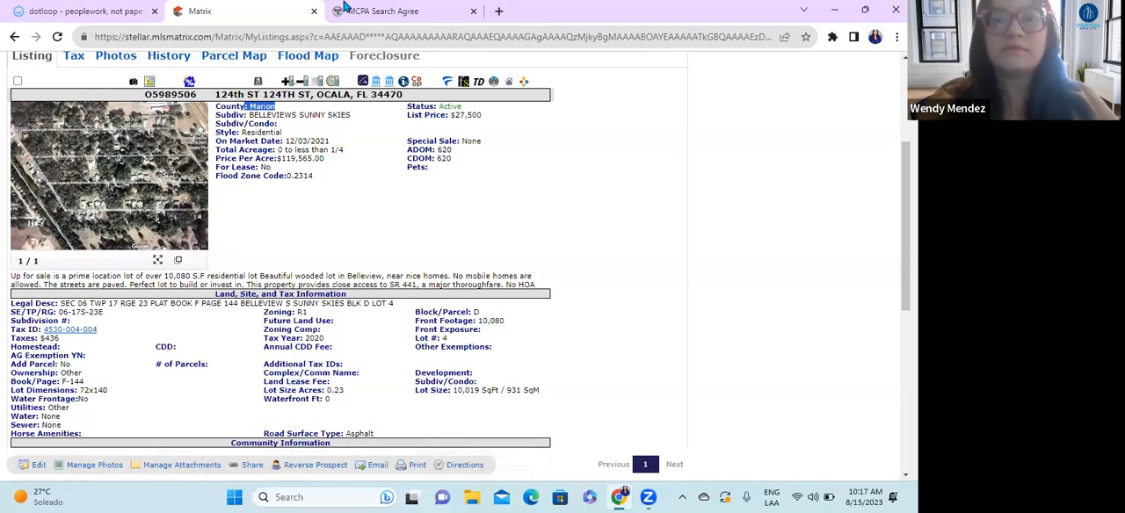
# Step: Search Google for marion county public records in a new browser tab
pyautogui.hotkey('ctrl', 't')
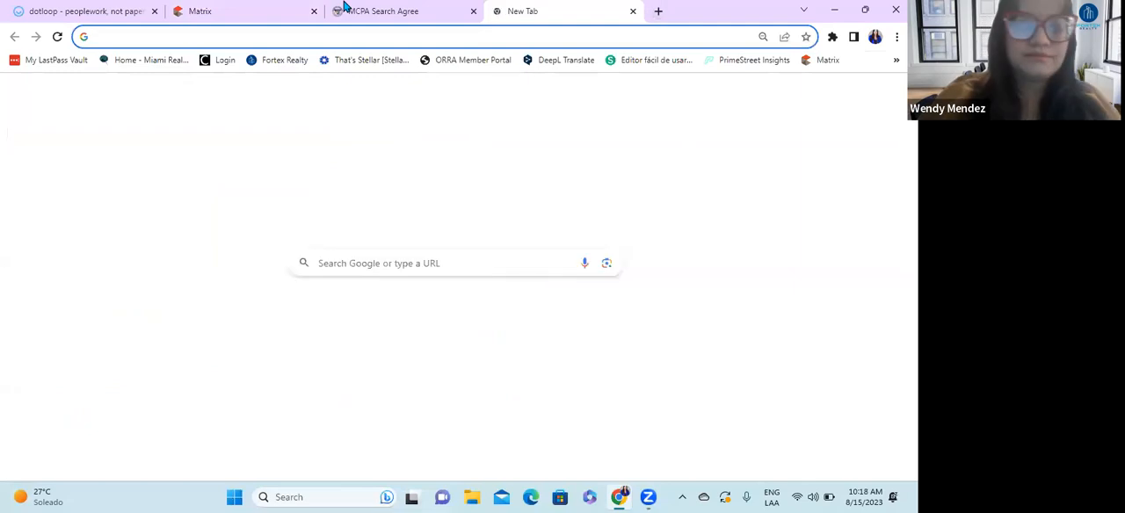
pyautogui.write('marion')
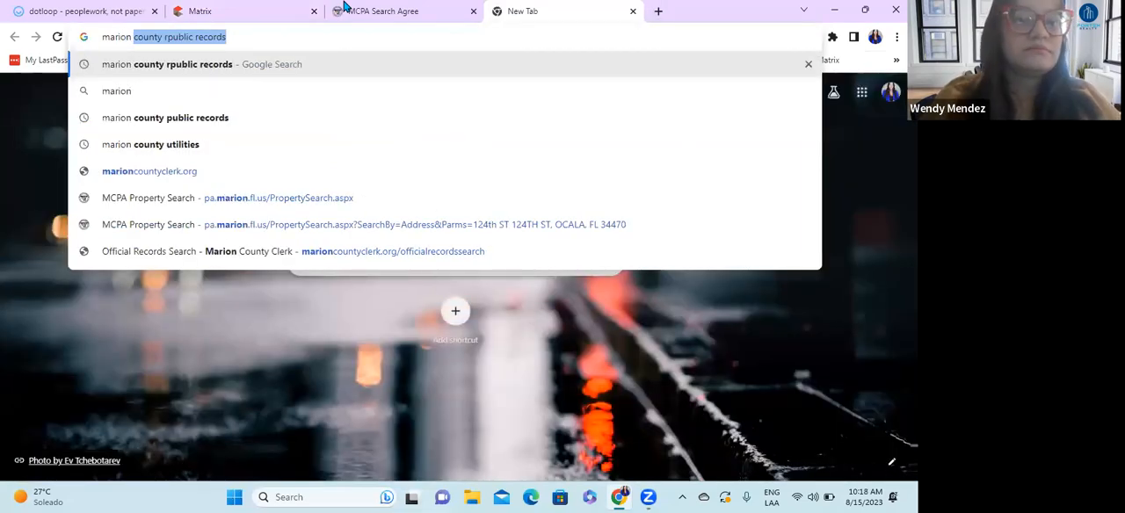
pyautogui.press('Down')
pyautogui.press('Down')
pyautogui.press('Return')
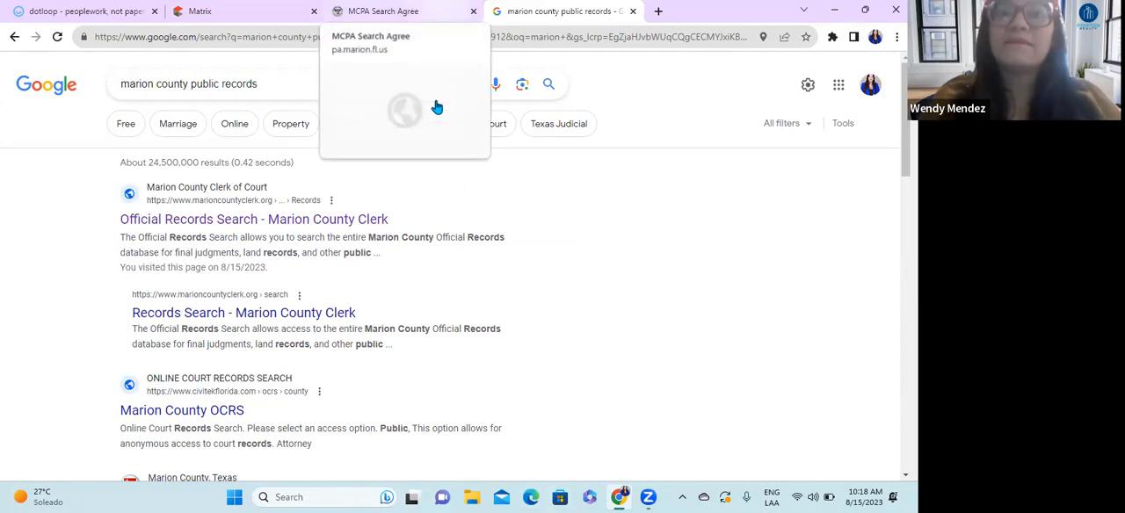
# Step: Switch to the Marion County Property Appraiser site, accept the record search disclaimer and review the available search methods
pyautogui.hotkey('ctrl', 'shift', 'Tab')
pyautogui.scroll(-1, 349, 310)
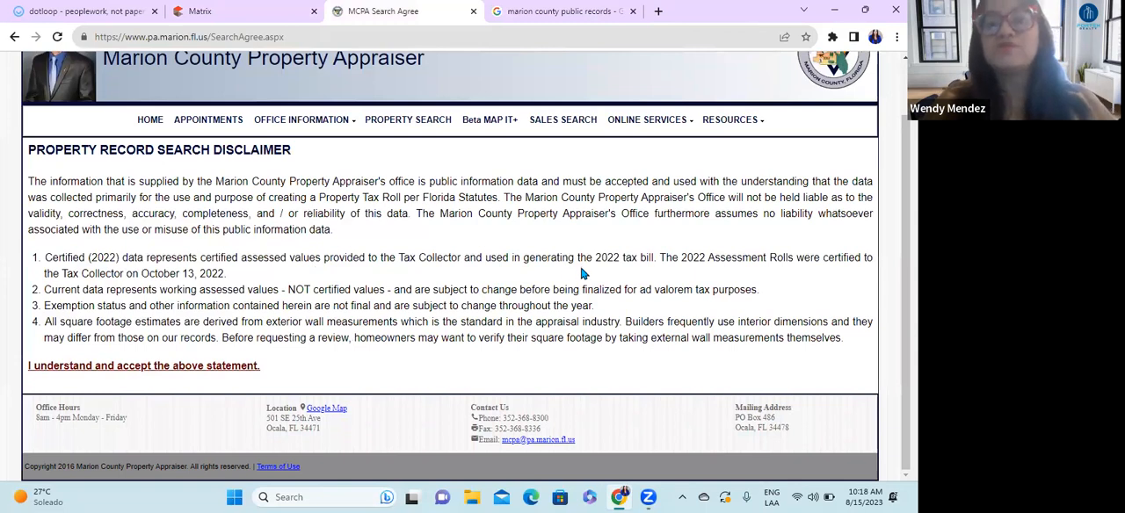
pyautogui.scroll(1, 518, 277)
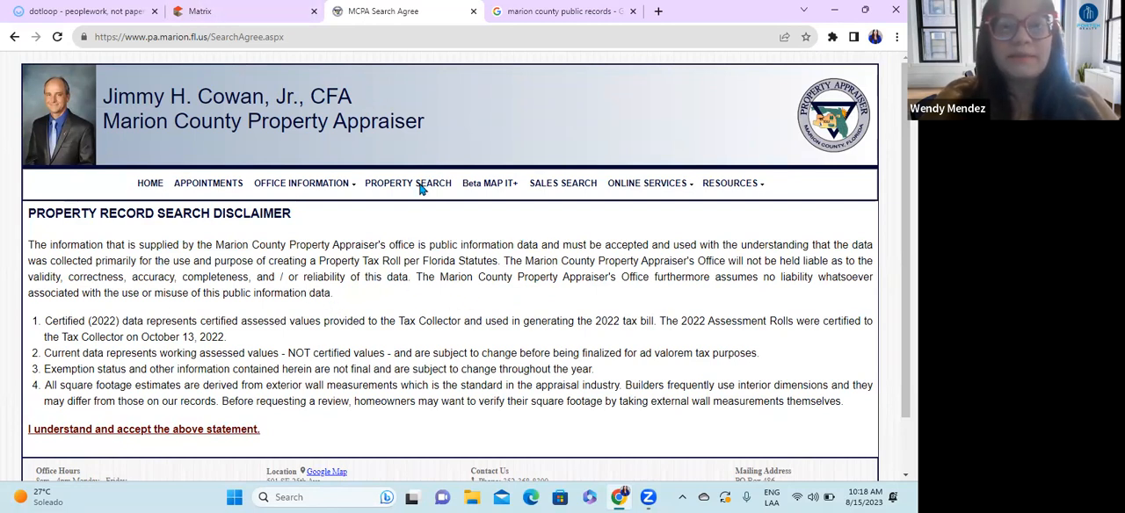
pyautogui.scroll(-1, 395, 304)
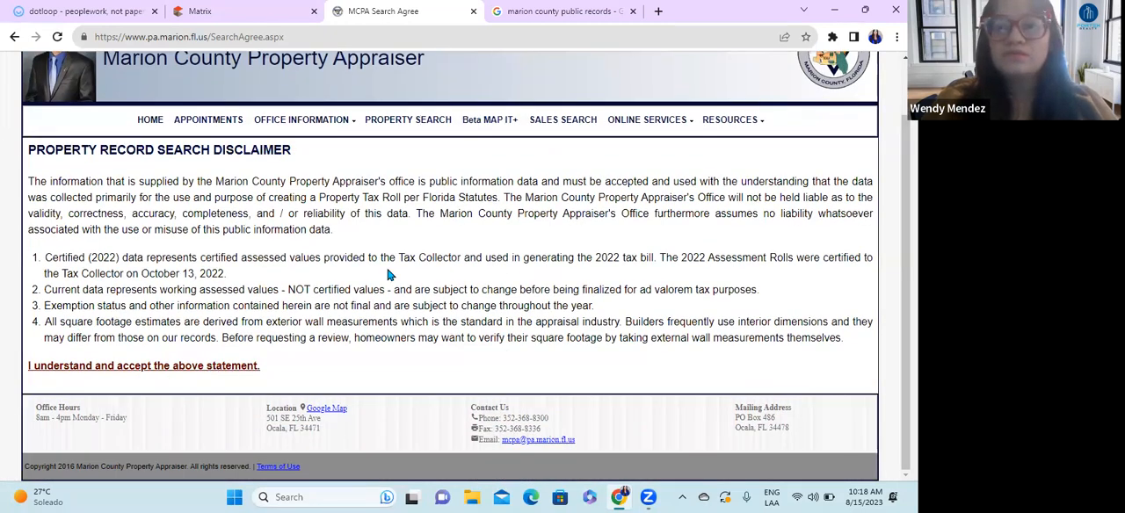
pyautogui.scroll(1, 610, 180)
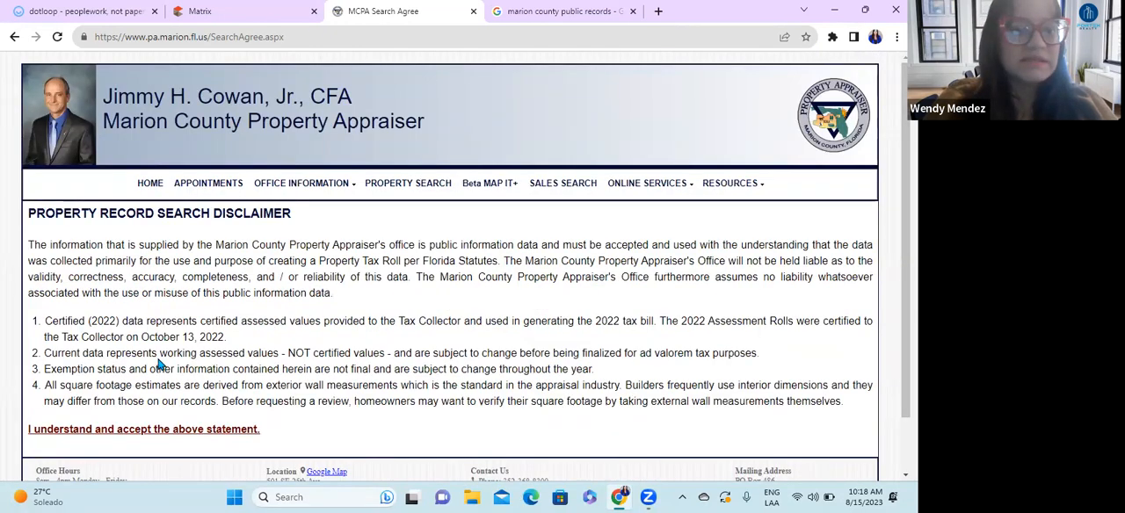
pyautogui.scroll(-1, 189, 324)
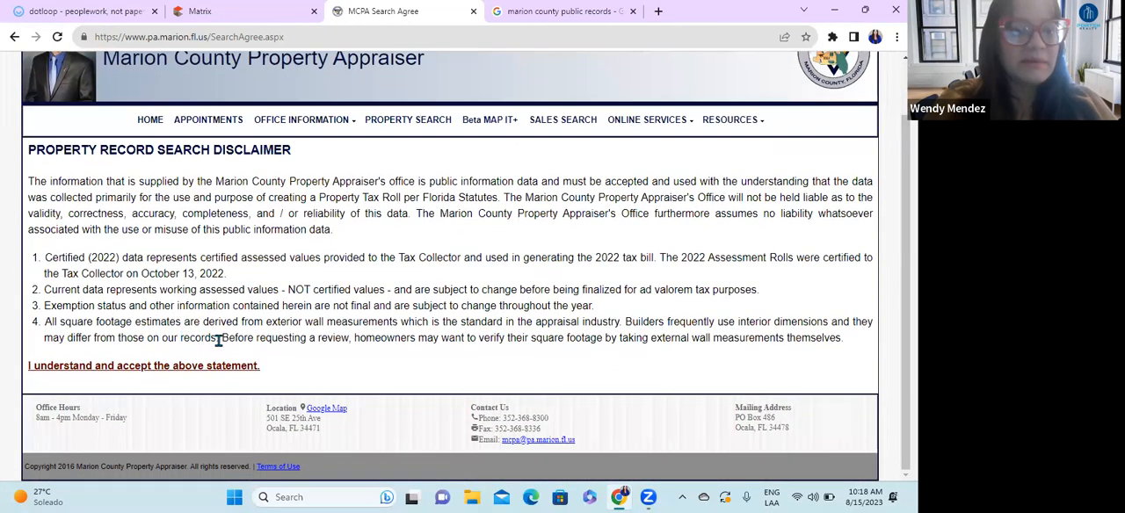
pyautogui.click(121, 368)
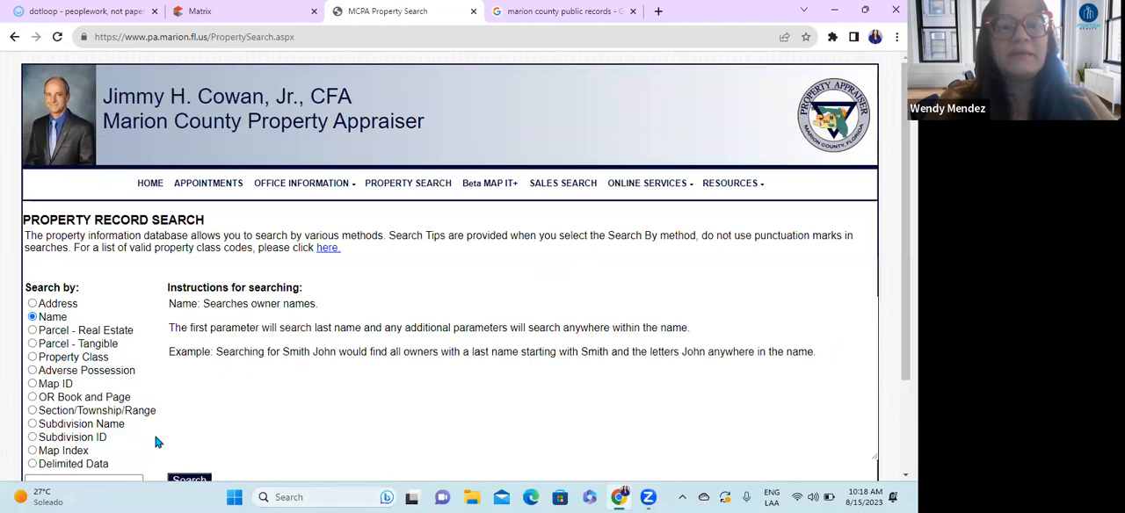
pyautogui.scroll(-2, 382, 425)
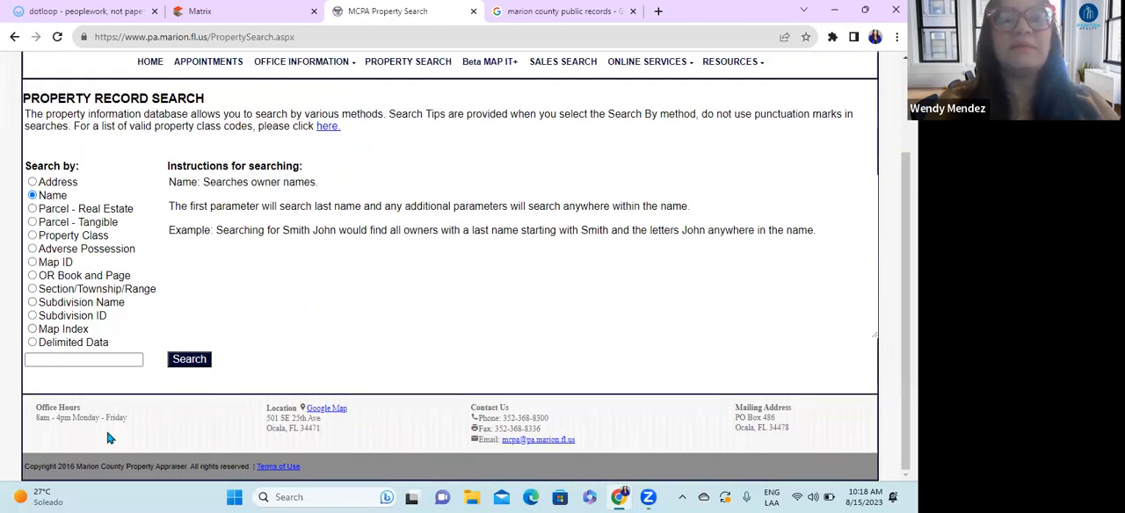
pyautogui.scroll(2, 2, 290)
pyautogui.scroll(-2, 418, 369)
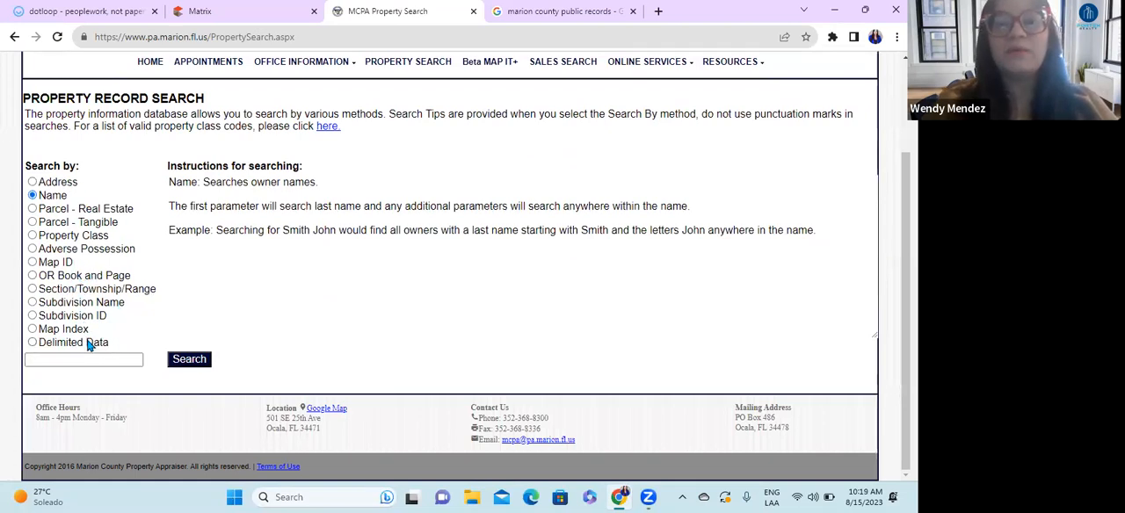
# Step: Copy the lot's Tax ID from the Matrix listing and try it in the Marion County property record search by Name
pyautogui.click(222, 11)
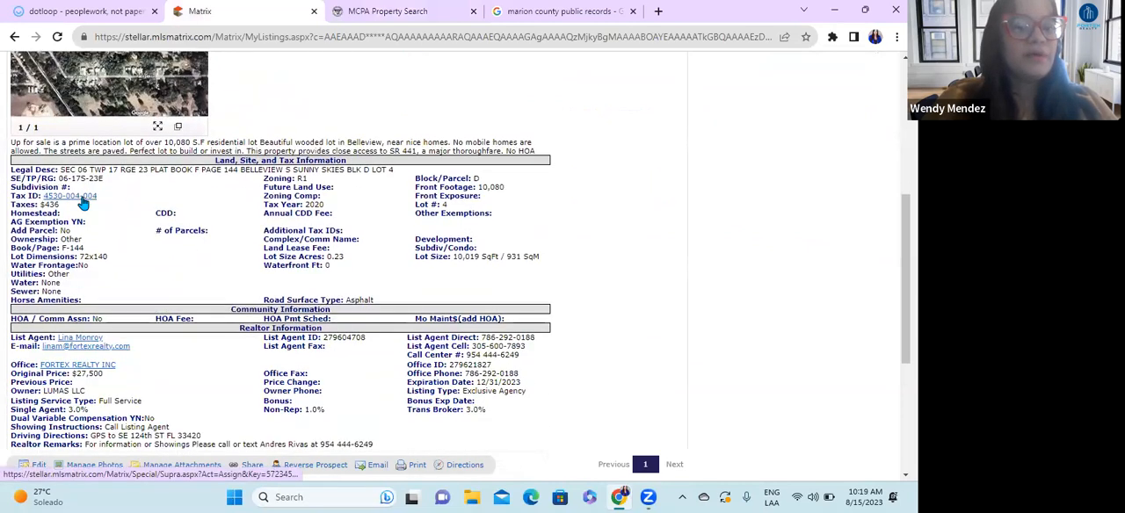
pyautogui.moveTo(110, 201); pyautogui.dragTo(42, 198)
pyautogui.hotkey('ctrl', 'c')
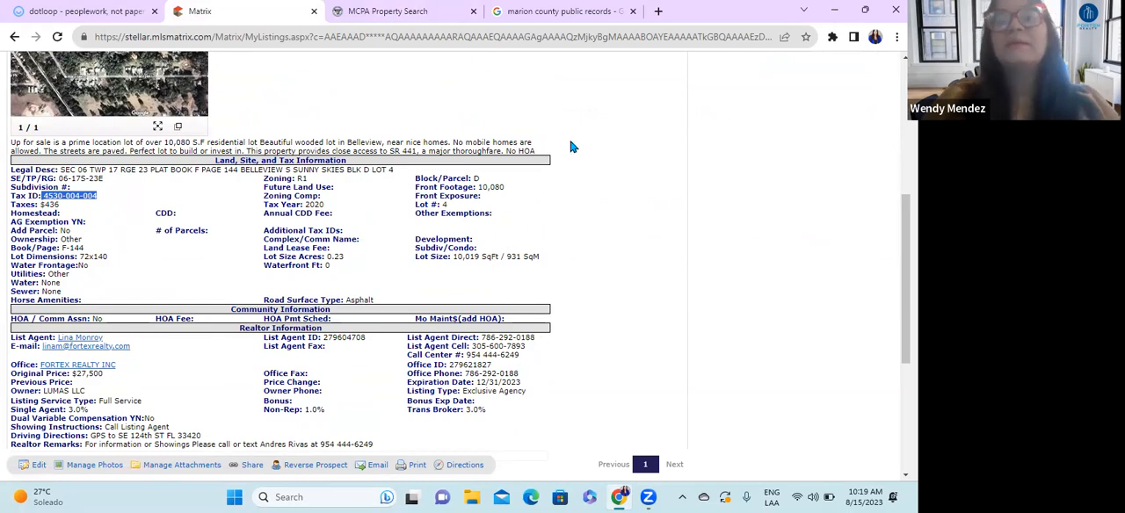
pyautogui.click(387, 11)
pyautogui.click(110, 359)
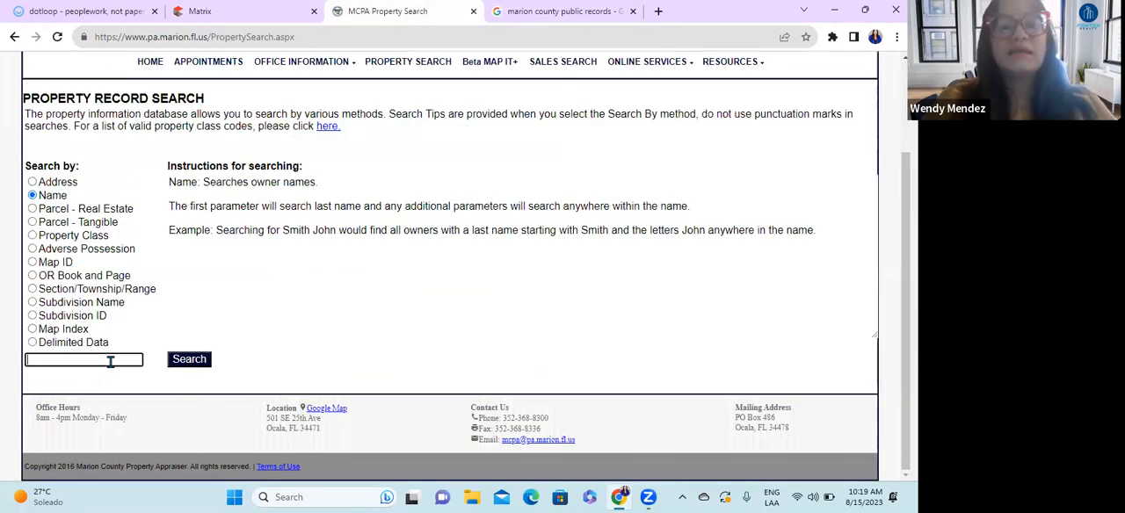
pyautogui.hotkey('ctrl', 'v')
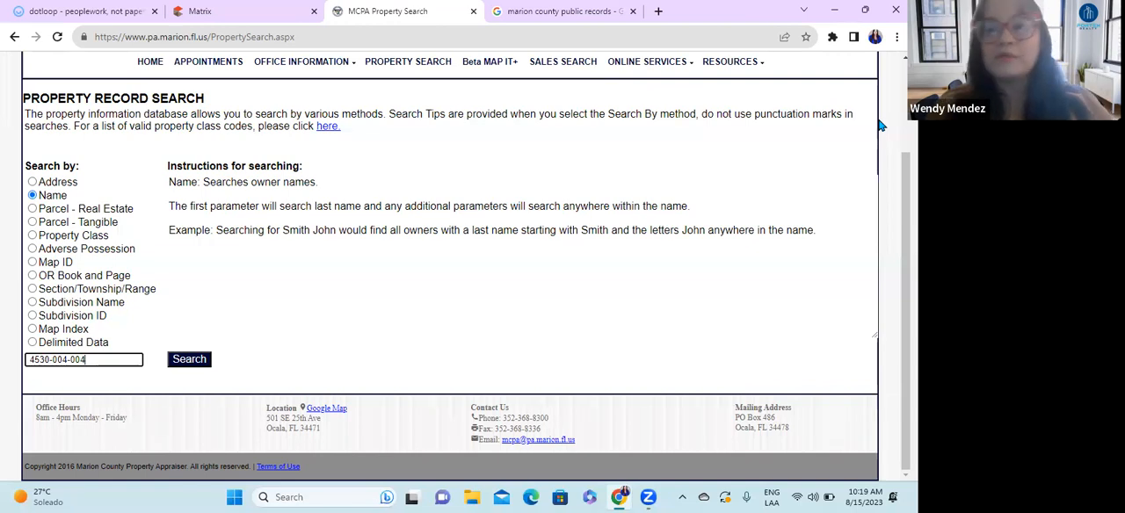
pyautogui.click(192, 361)
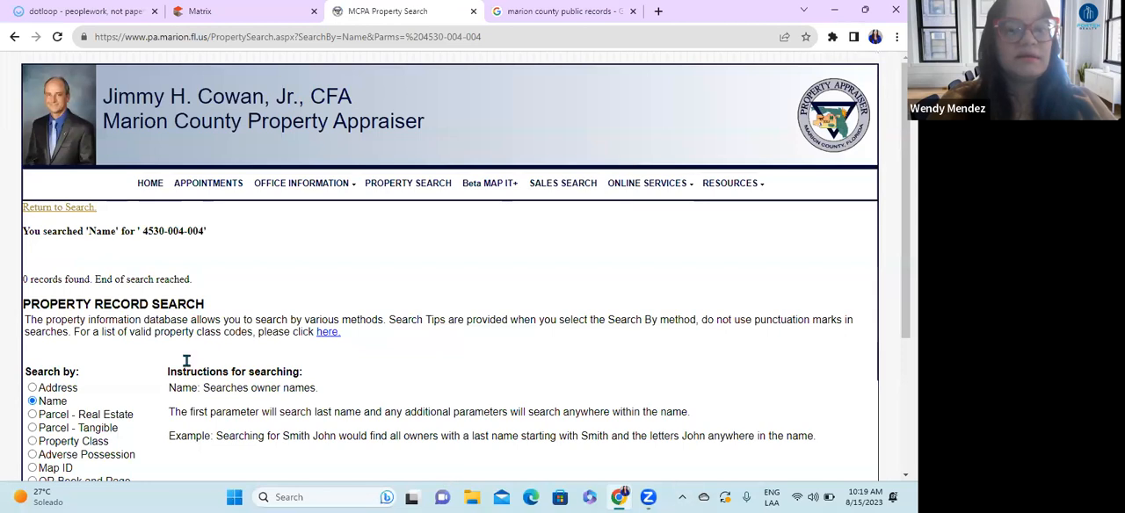
# Step: Search the property records by Parcel - Real Estate using the lot's Tax ID
pyautogui.scroll(-3, 121, 349)
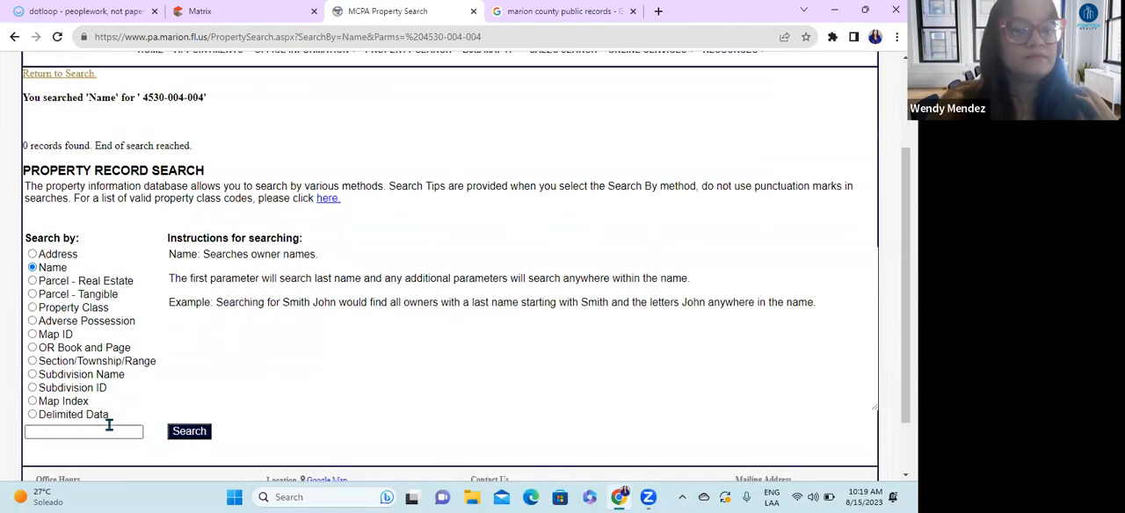
pyautogui.click(33, 281)
pyautogui.click(83, 431)
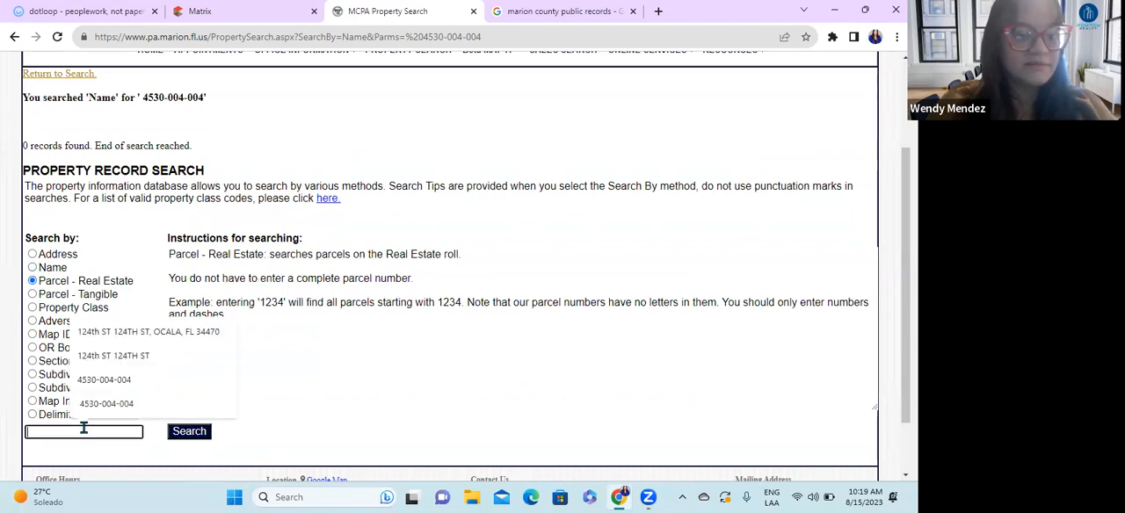
pyautogui.click(106, 403)
pyautogui.click(209, 431)
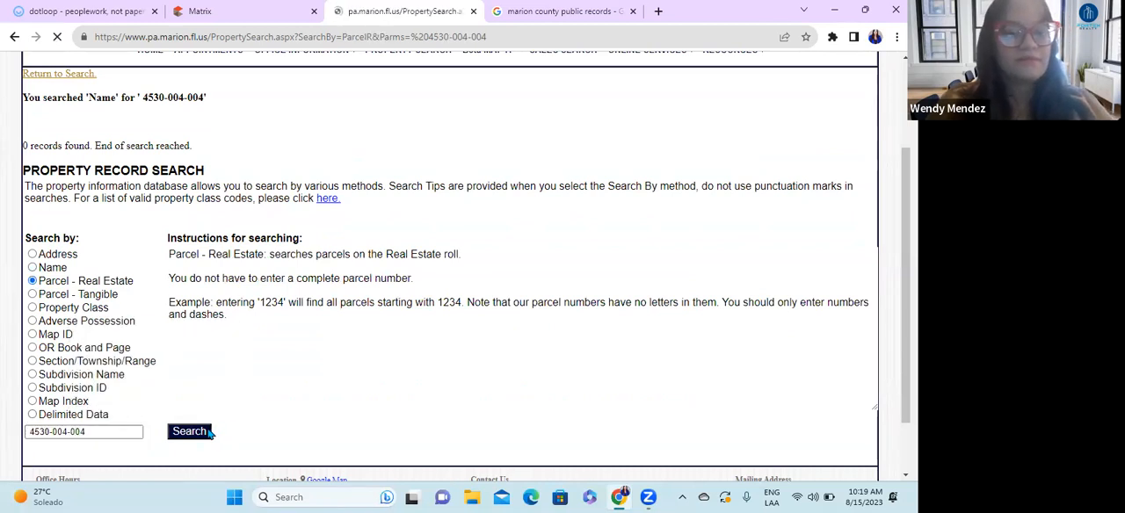
# Step: Return to the previous results page and retry the Parcel - Real Estate search with the lot's Tax ID
pyautogui.click(58, 38)
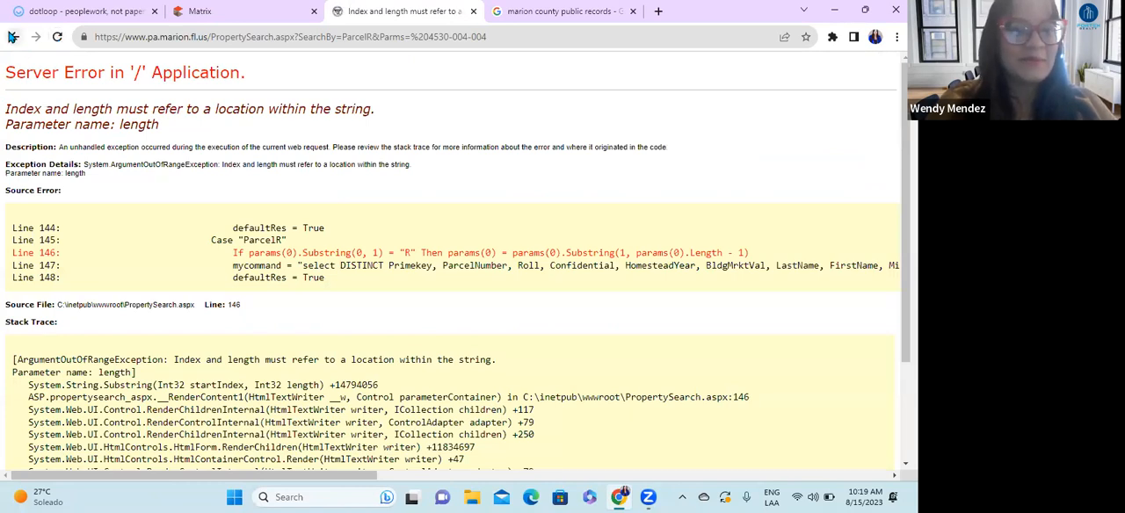
pyautogui.click(14, 36)
pyautogui.scroll(-2, 75, 405)
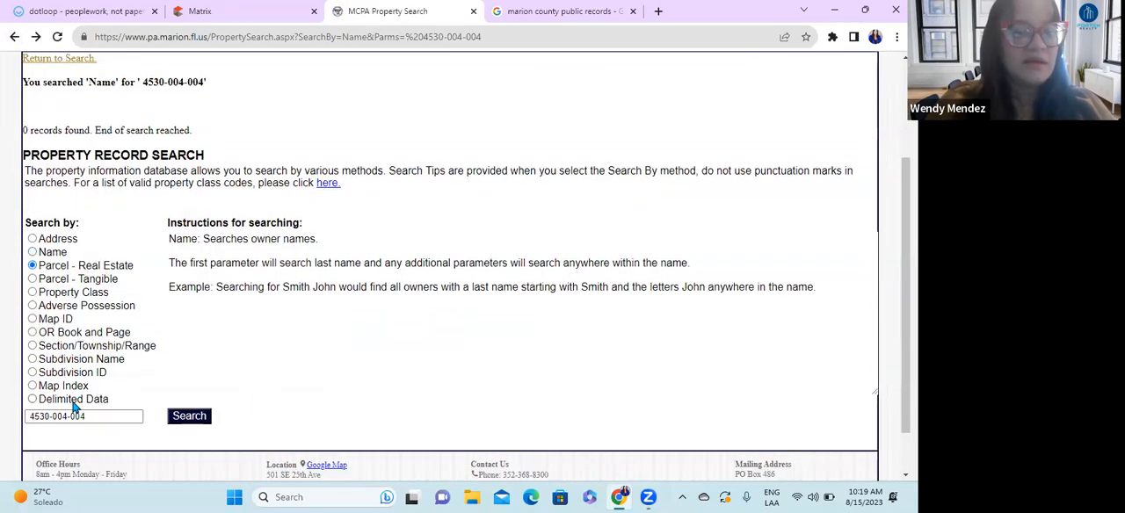
pyautogui.click(94, 366)
pyautogui.click(189, 368)
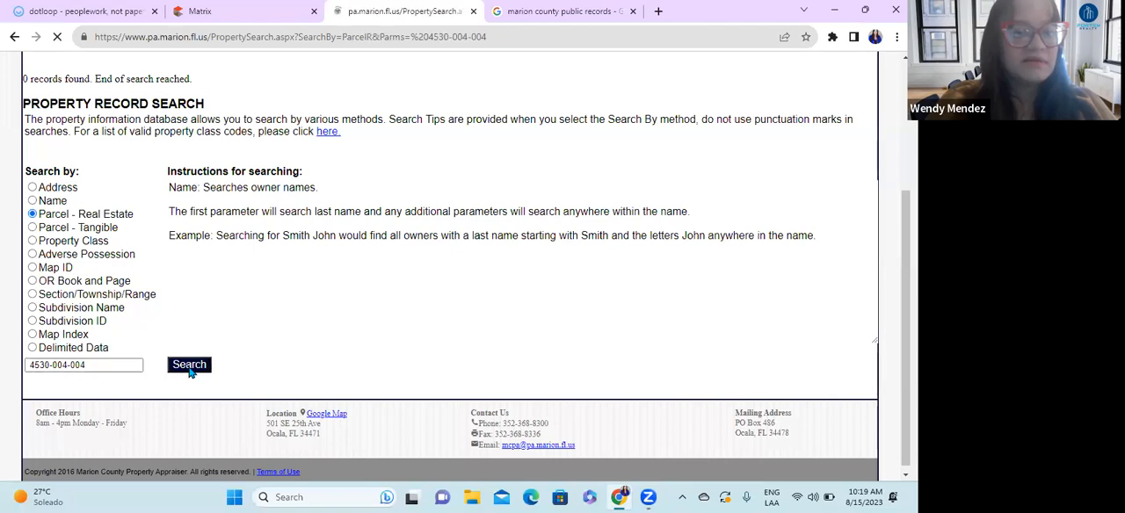
pyautogui.click(14, 40)
pyautogui.scroll(-1, 149, 383)
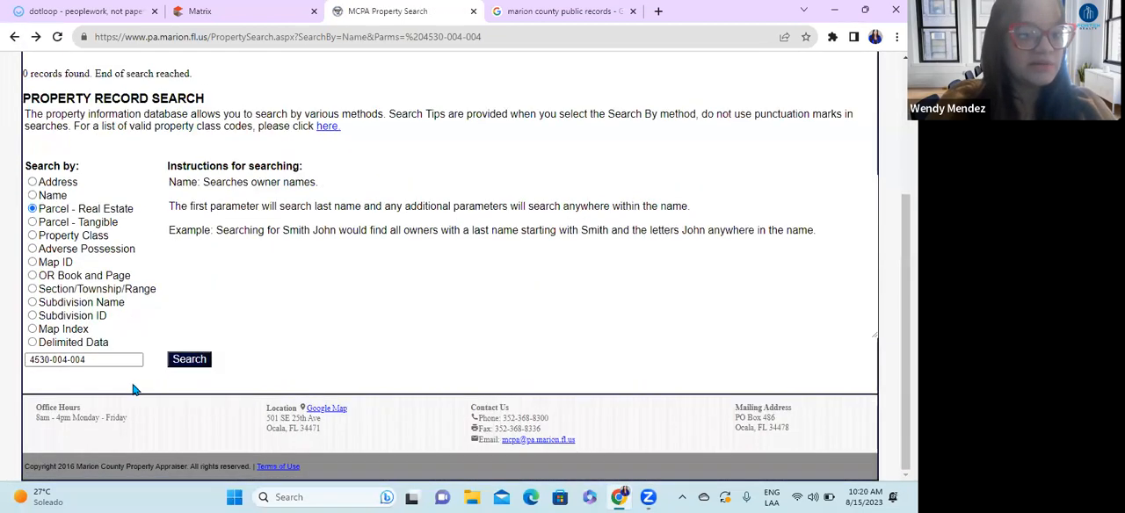
# Step: Go back to the original property search form, clear the old entry and search Parcel - Real Estate with the Tax ID re-entered
pyautogui.click(15, 38)
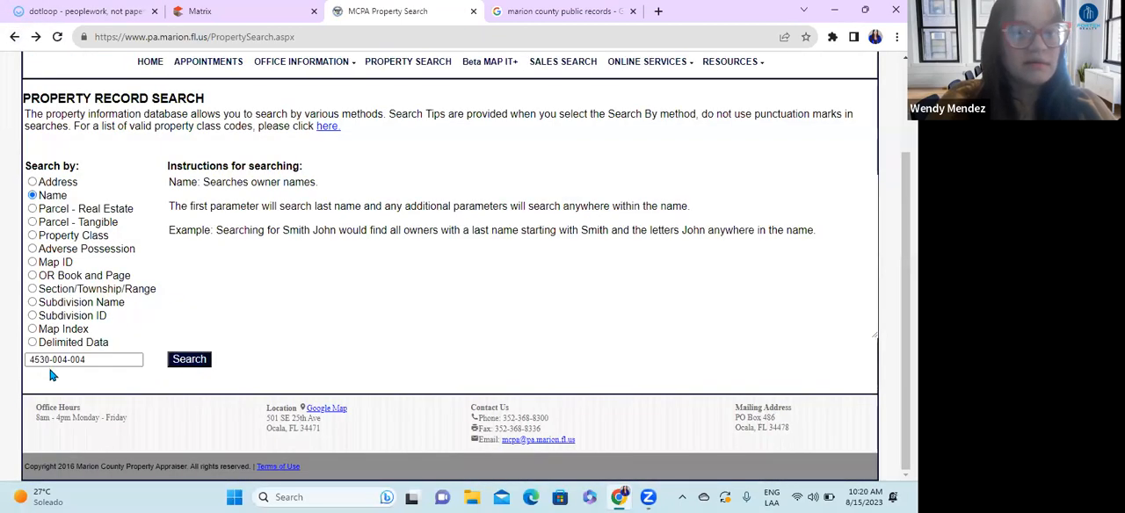
pyautogui.moveTo(88, 360); pyautogui.dragTo(4, 369)
pyautogui.press('Delete')
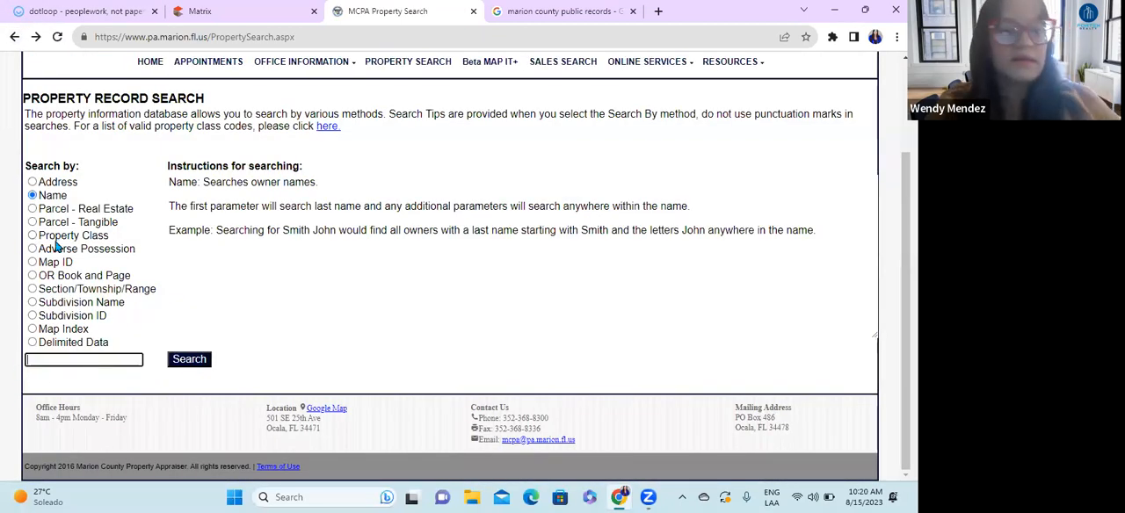
pyautogui.click(33, 208)
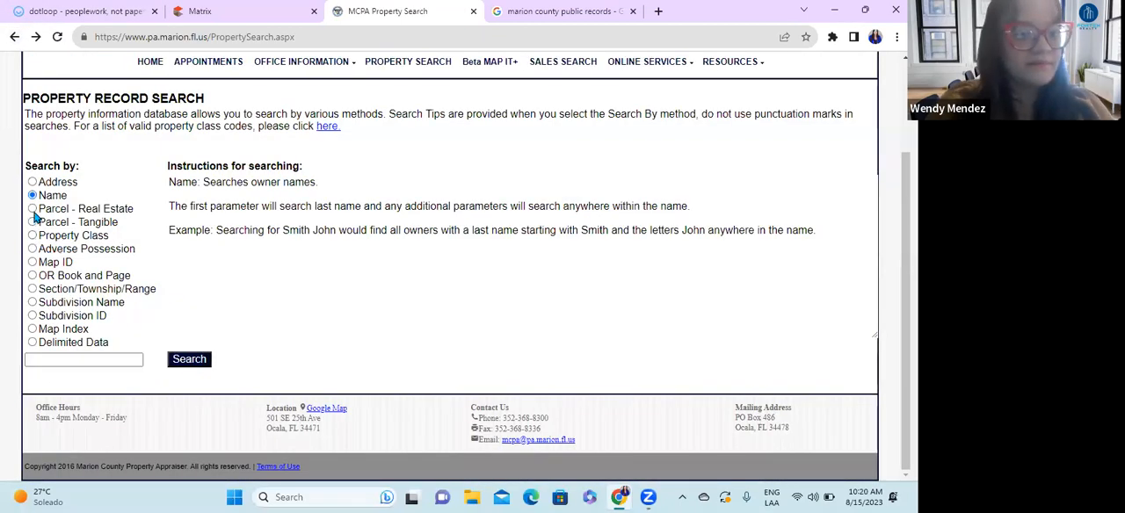
pyautogui.click(82, 358)
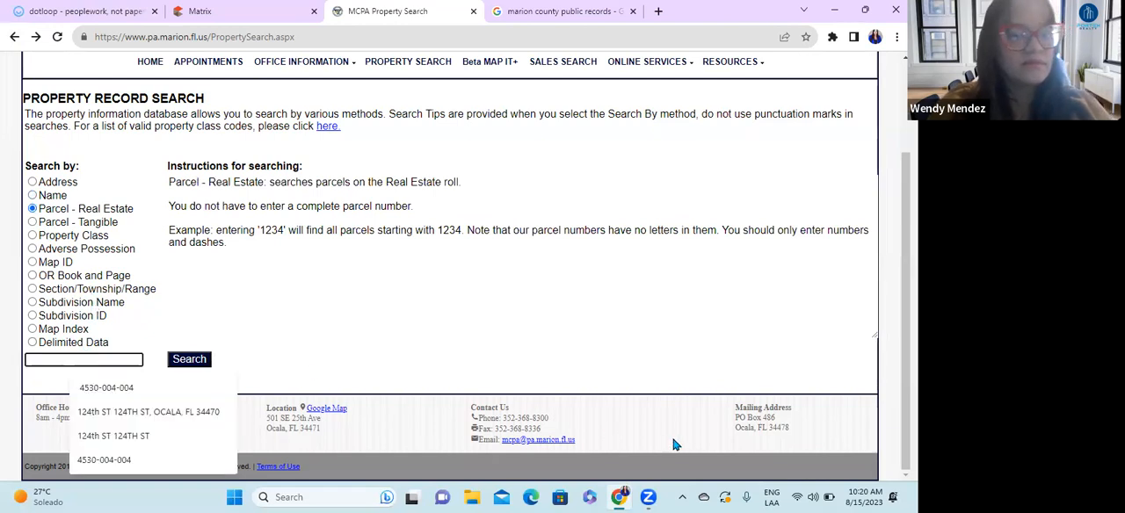
pyautogui.press('Down')
pyautogui.press('Return')
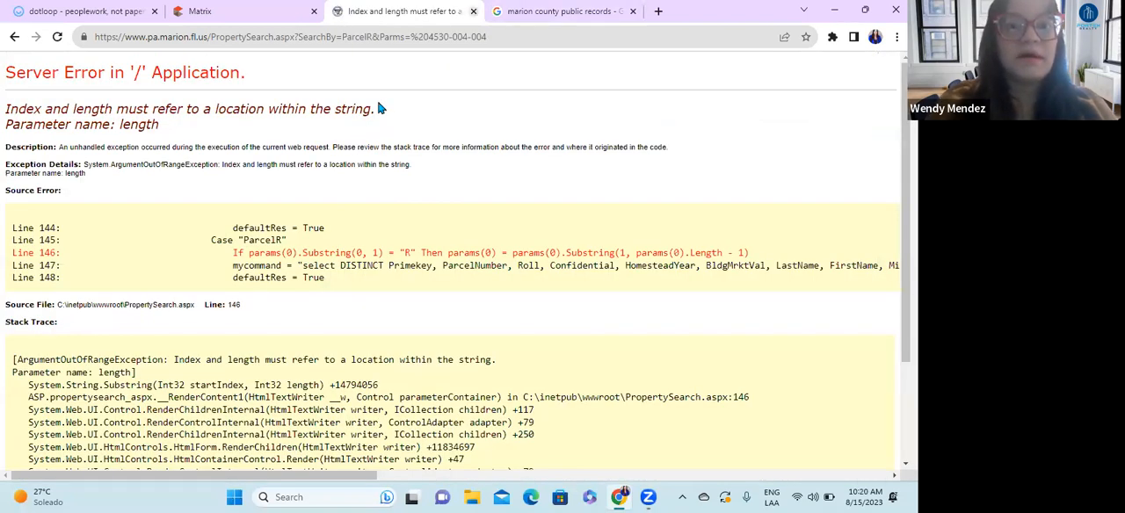
# Step: Close the property appraiser search tab and open the lot's Realist report from the Tax ID in the Matrix listing
pyautogui.click(473, 10)
pyautogui.click(264, 13)
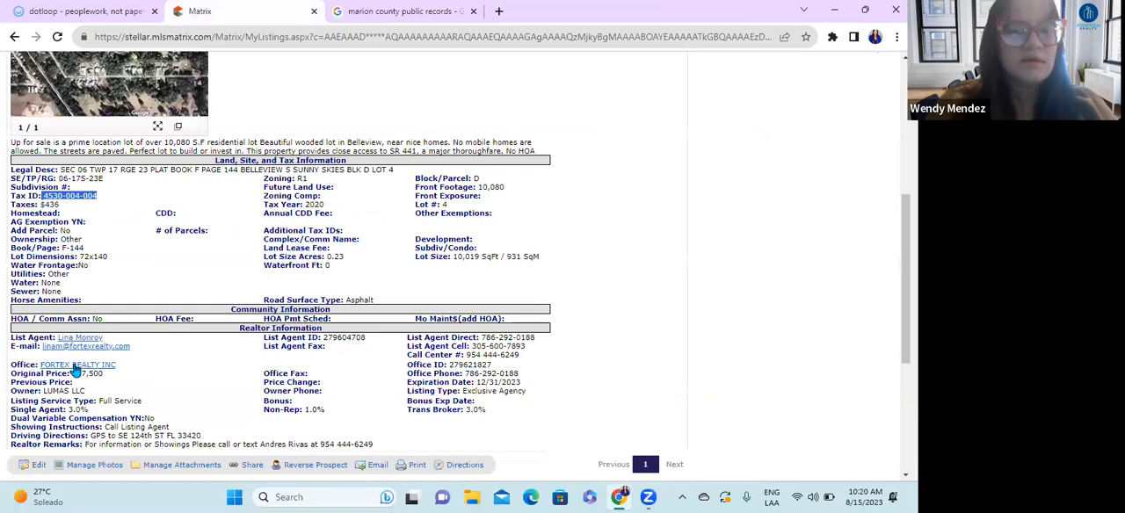
pyautogui.click(84, 195)
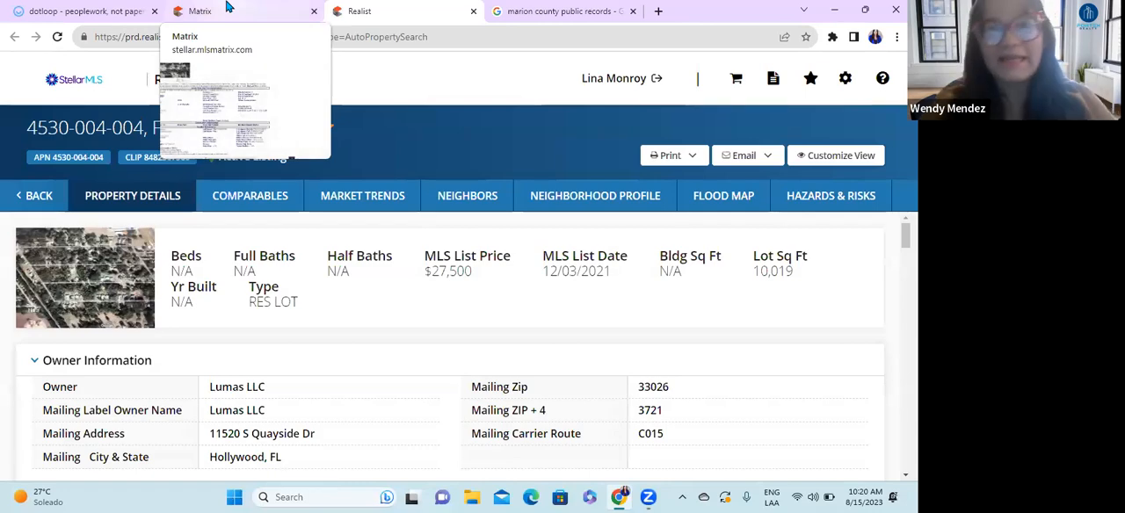
# Step: Review where the Tax ID link sits in the Matrix listing, and return to the Realist report
pyautogui.click(227, 8)
pyautogui.scroll(3, 483, 284)
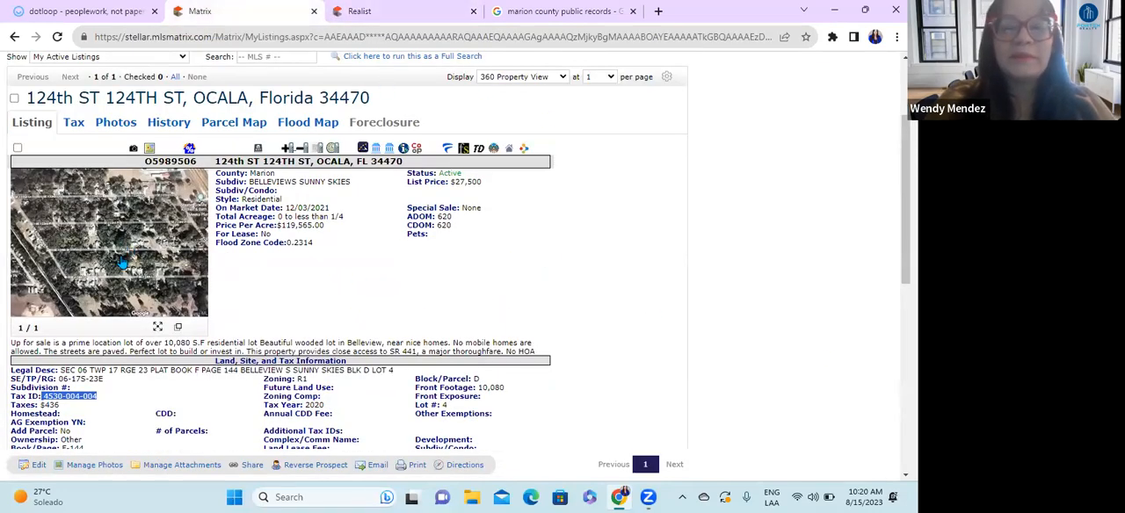
pyautogui.scroll(-1, 123, 264)
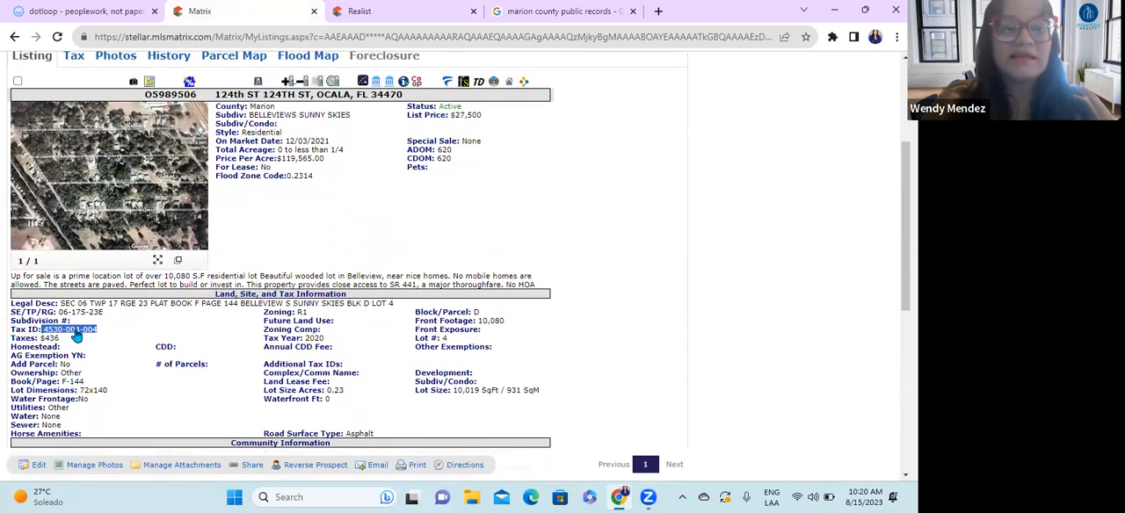
pyautogui.click(356, 12)
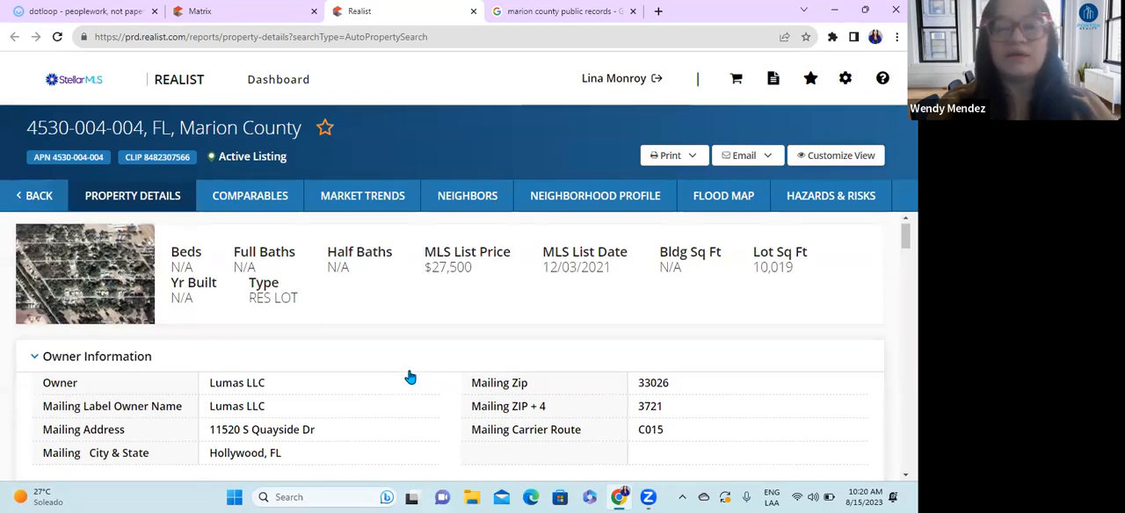
# Step: Open the county property record card from Folio/Strap/PID (1) in Realist's Tax Information, and close the Google search tab
pyautogui.scroll(-1, 409, 378)
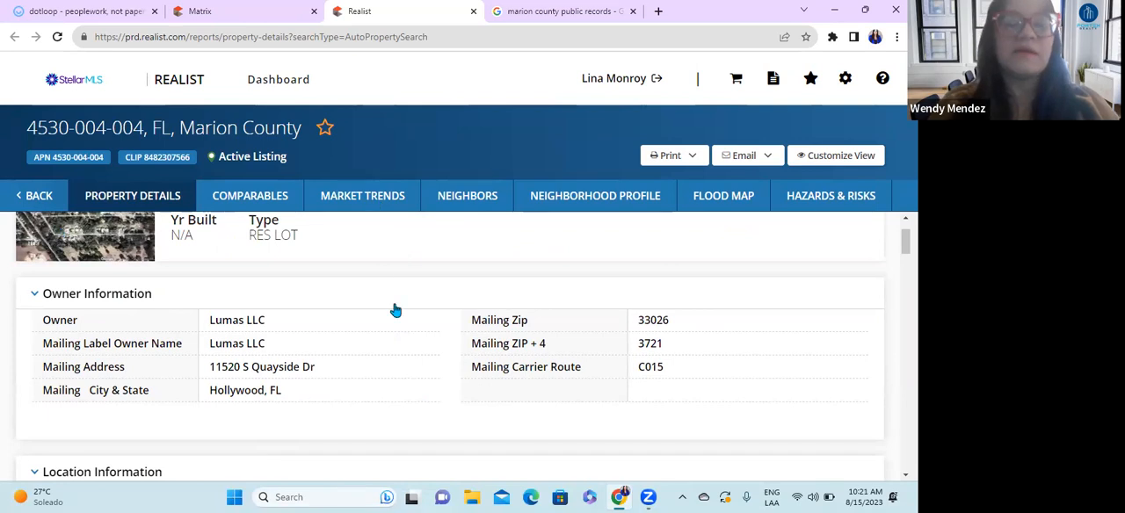
pyautogui.scroll(-3, 384, 369)
pyautogui.scroll(-5, 374, 356)
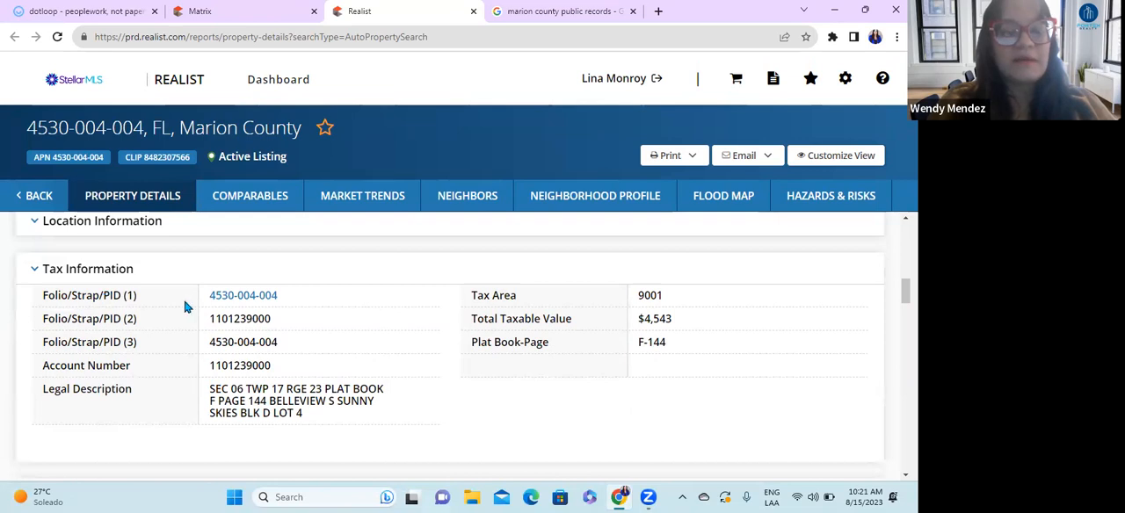
pyautogui.click(232, 299)
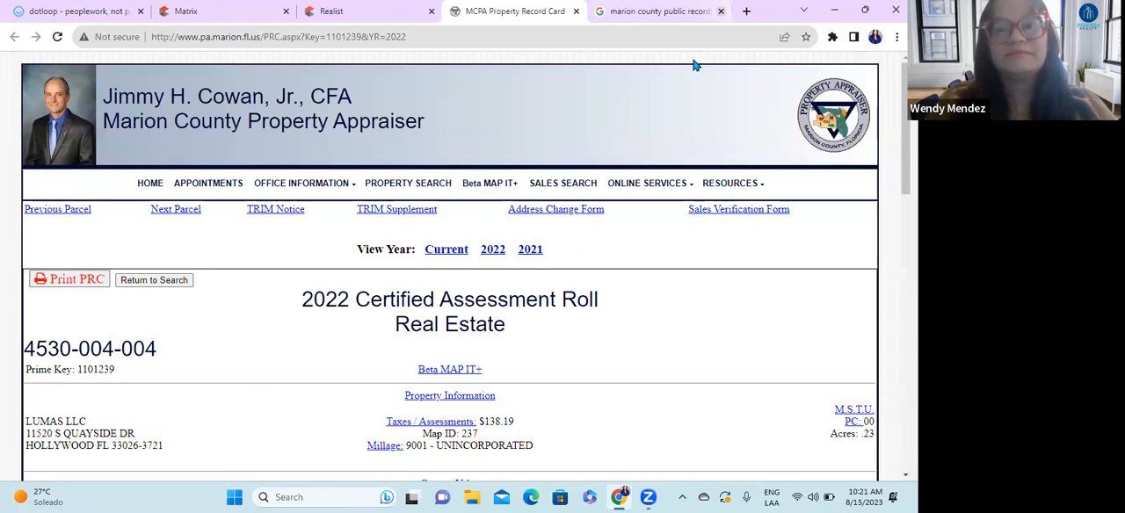
pyautogui.click(721, 11)
# Step: Examine the parcel number, owner name and mailing address on the Marion County property record card
pyautogui.scroll(-2, 565, 395)
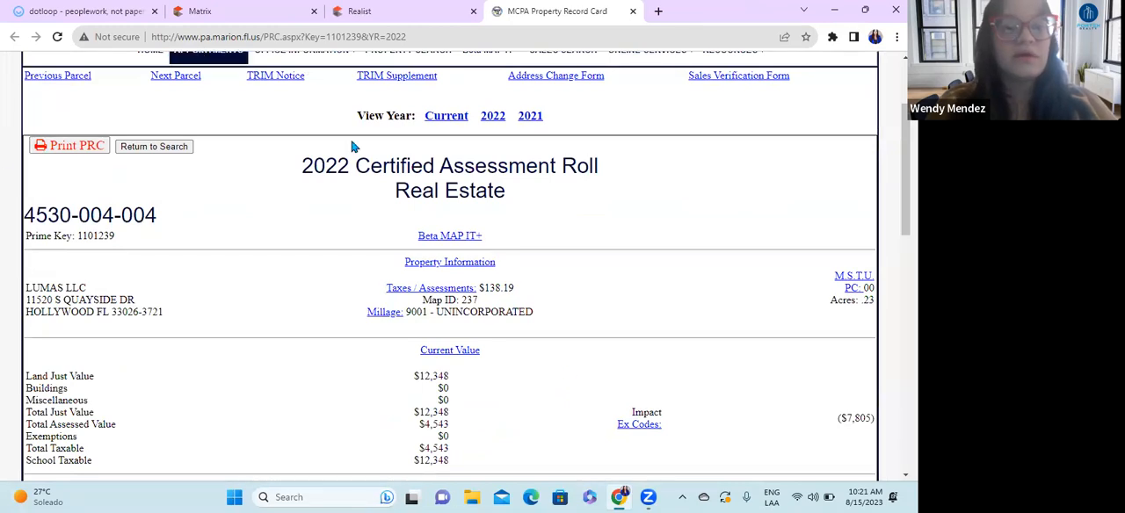
pyautogui.scroll(2, 369, 158)
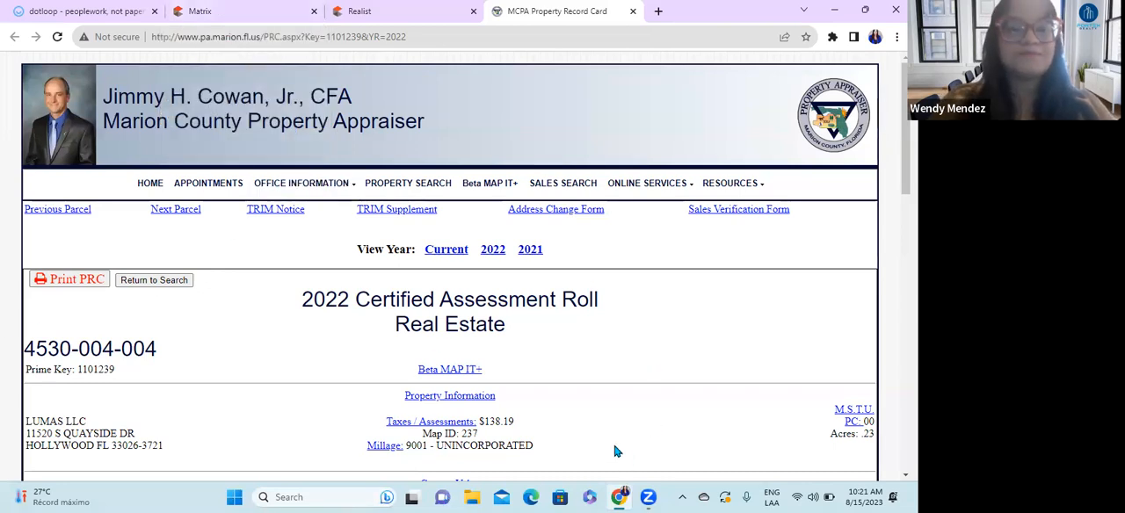
pyautogui.scroll(-1, 451, 379)
pyautogui.scroll(-1, 451, 379)
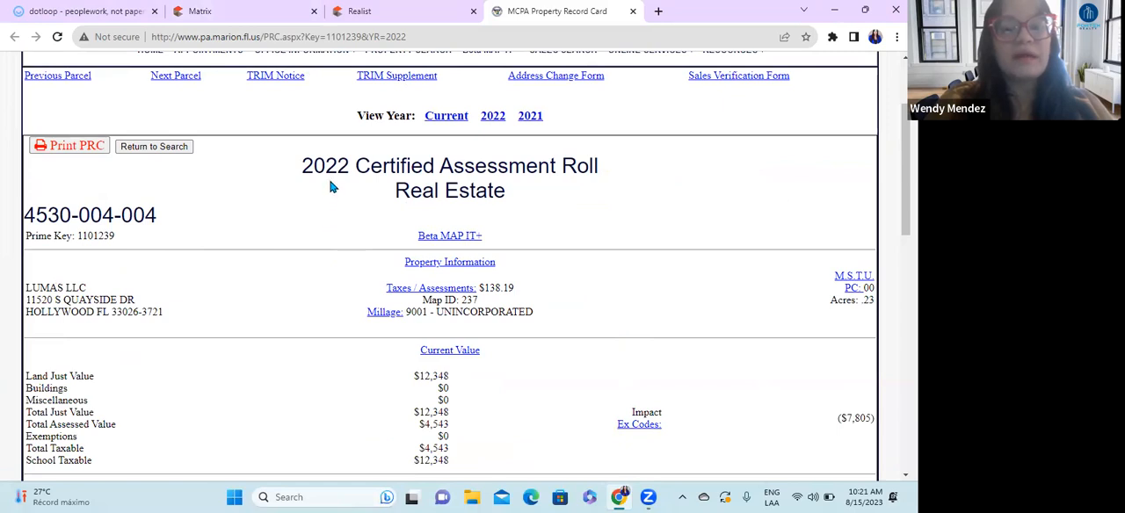
pyautogui.scroll(-1, 53, 307)
pyautogui.moveTo(27, 147); pyautogui.dragTo(155, 150)
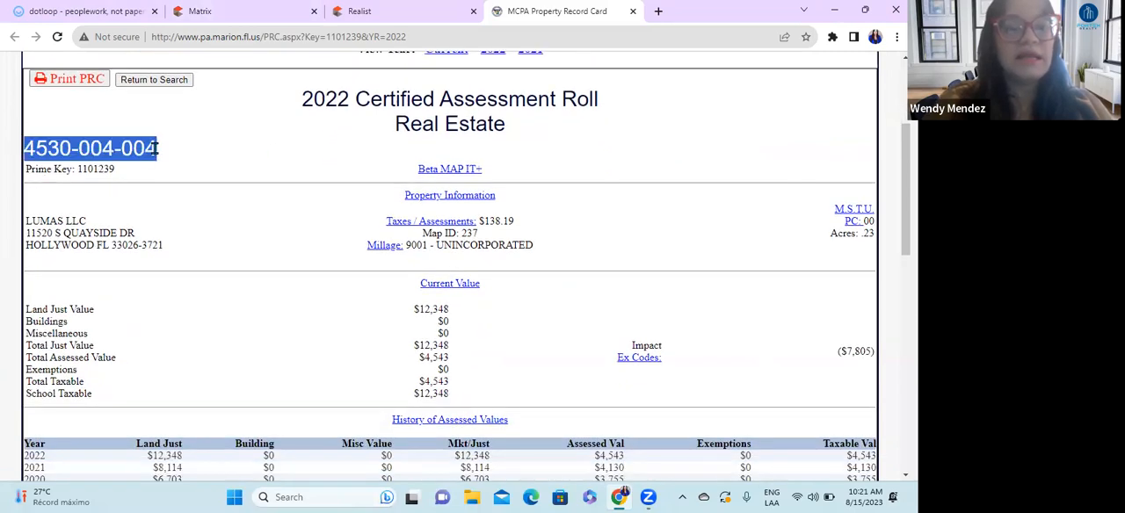
pyautogui.click(178, 155)
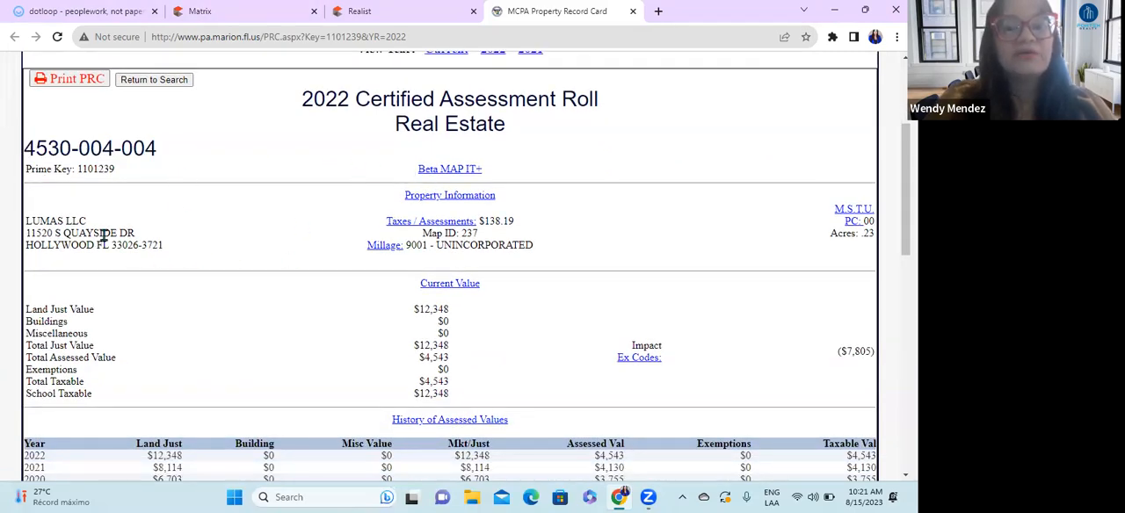
pyautogui.moveTo(27, 221); pyautogui.dragTo(97, 224)
pyautogui.click(54, 221)
pyautogui.moveTo(26, 220); pyautogui.dragTo(110, 222)
pyautogui.click(121, 221)
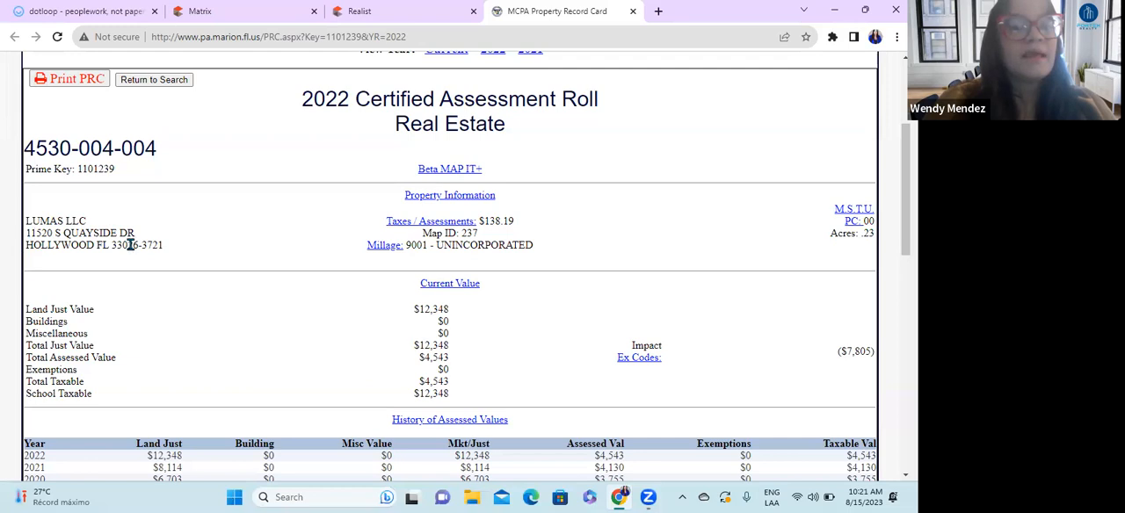
# Step: Examine the record card's assessed values, transfer history, property description, land data and cost summary
pyautogui.scroll(-1, 214, 254)
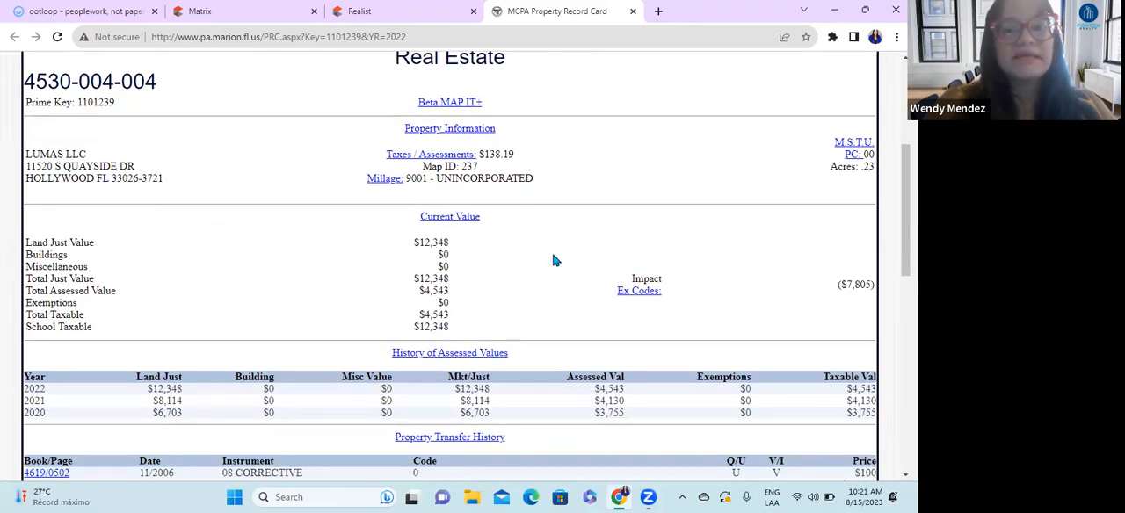
pyautogui.scroll(-2, 554, 260)
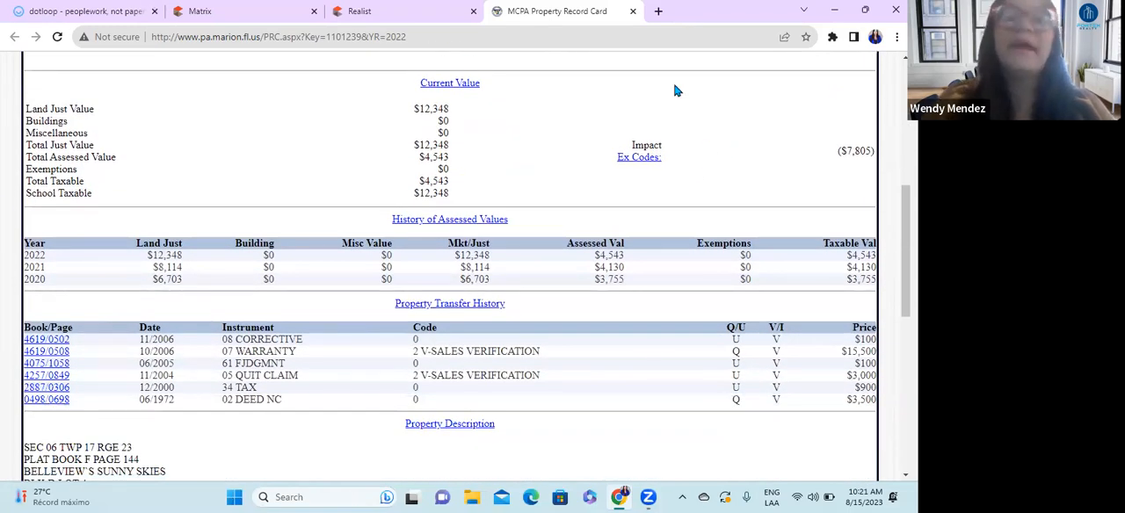
pyautogui.scroll(-1, 214, 364)
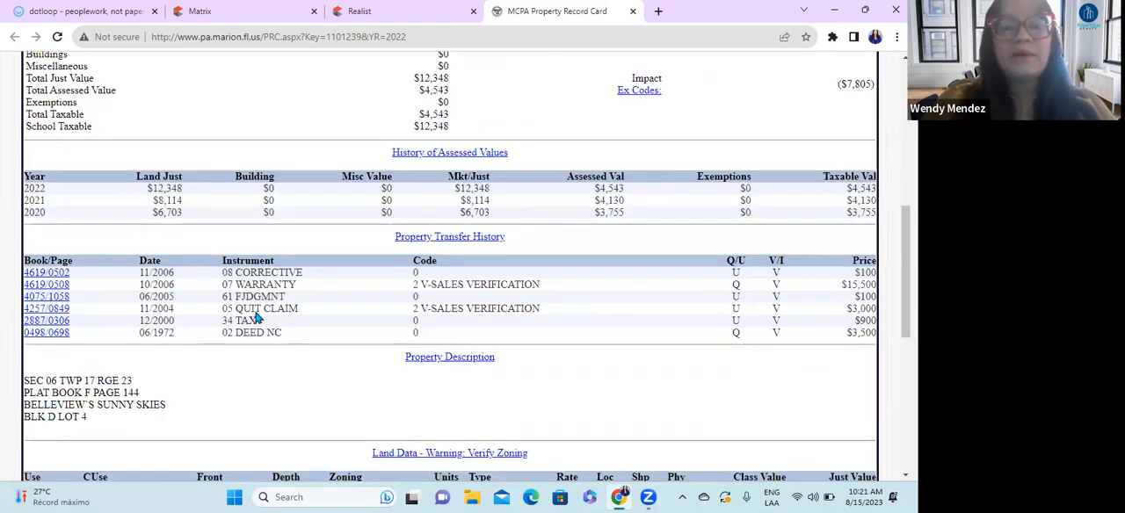
pyautogui.scroll(-1, 334, 300)
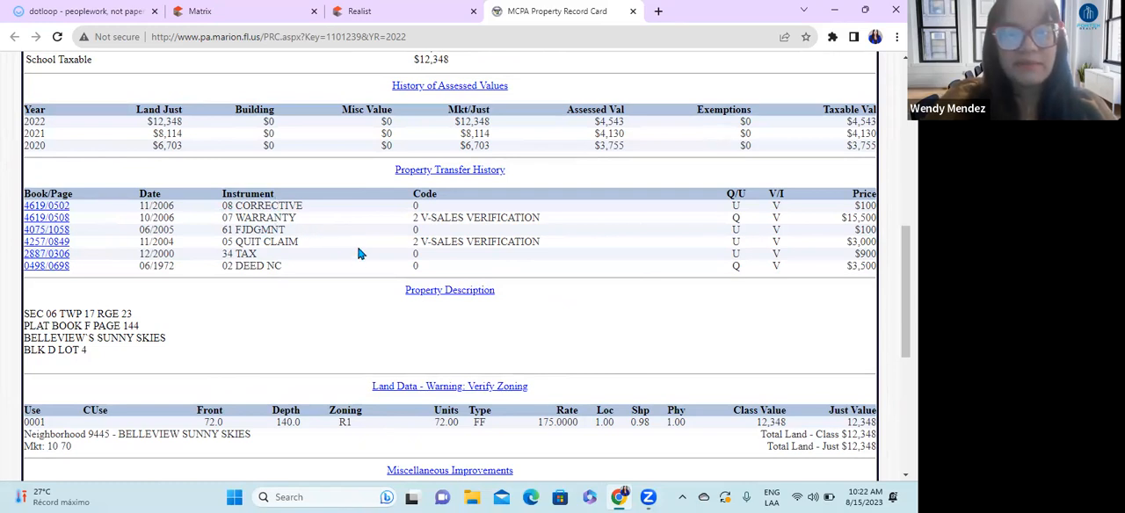
pyautogui.scroll(-3, 360, 277)
pyautogui.scroll(-1, 457, 271)
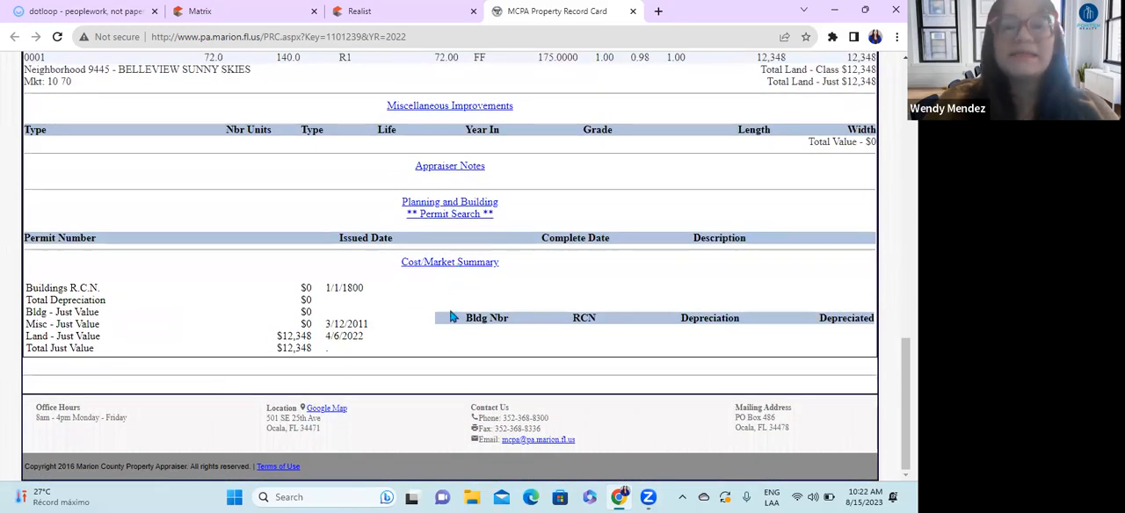
pyautogui.scroll(8, 450, 409)
pyautogui.scroll(2, 450, 409)
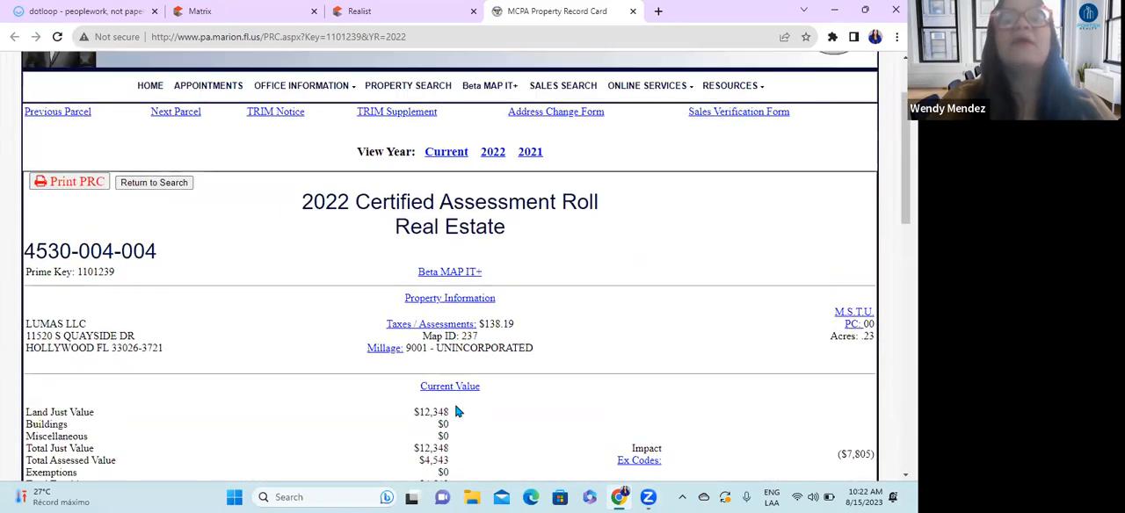
# Step: Replace the Seller name in the dotloop Vacant Land Listing Agreement with LUMAS LLC, copied from the county record card
pyautogui.click(88, 11)
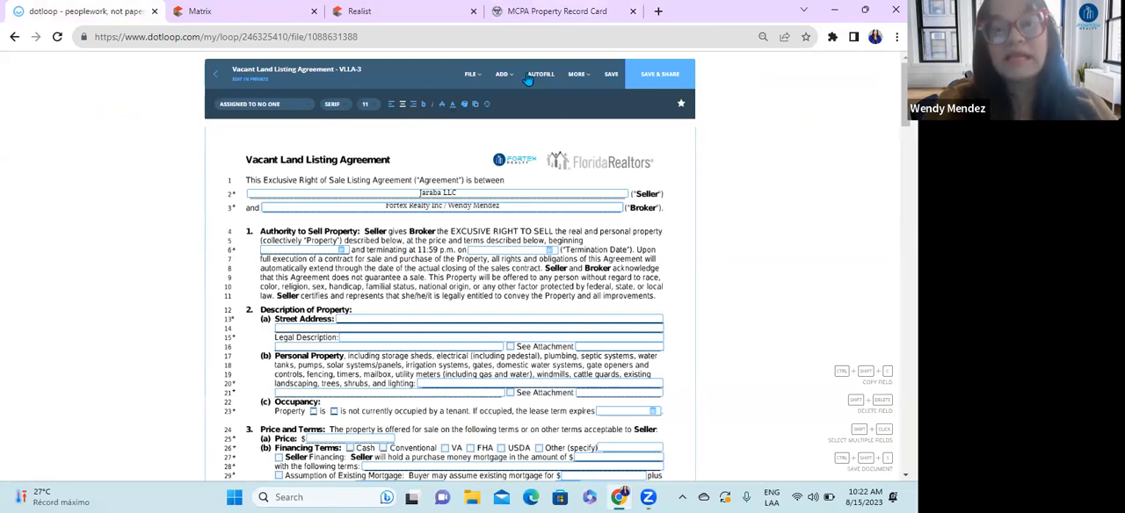
pyautogui.click(261, 7)
pyautogui.click(556, 12)
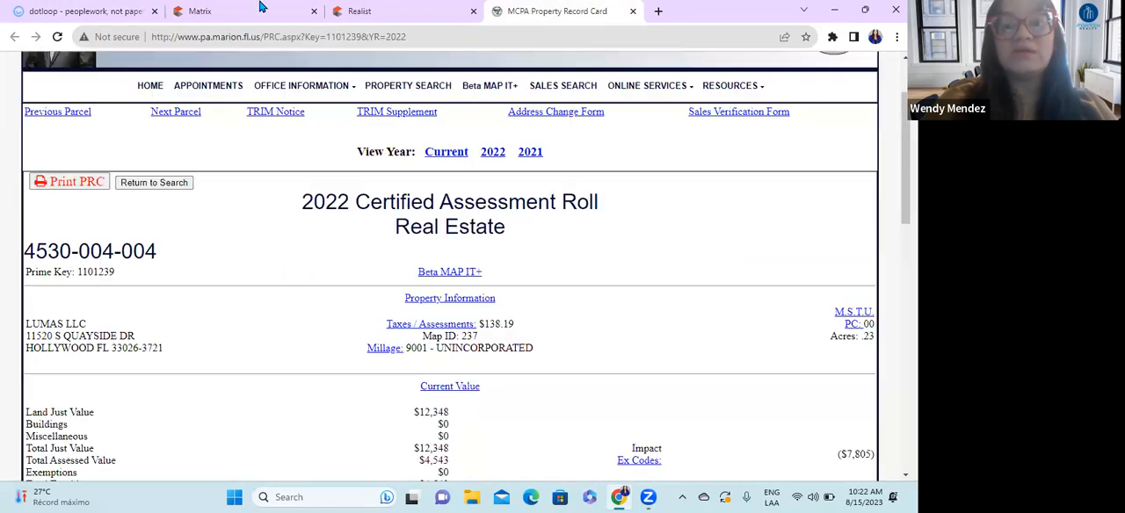
pyautogui.moveTo(89, 326); pyautogui.dragTo(25, 325)
pyautogui.hotkey('ctrl', 'c')
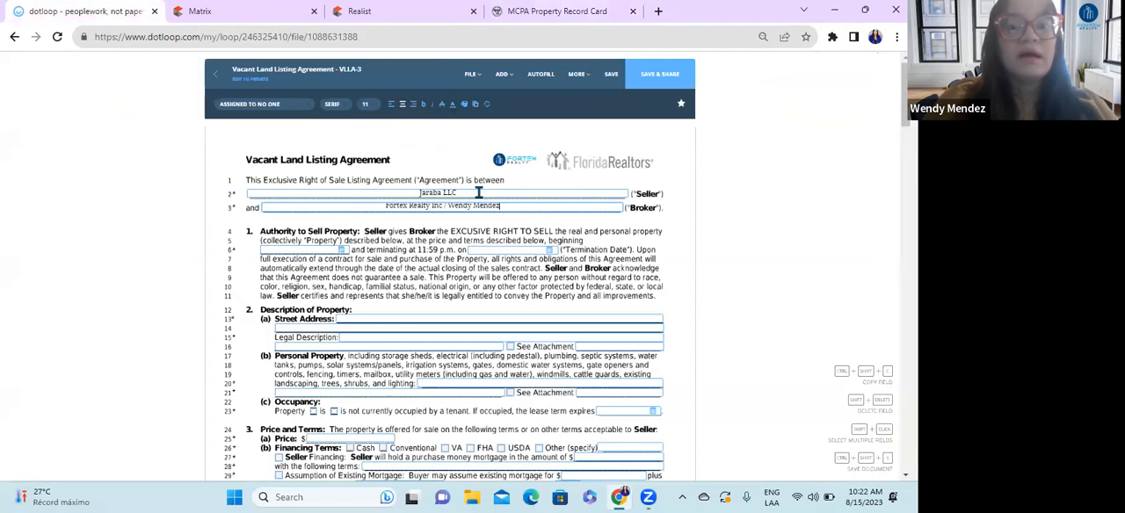
pyautogui.moveTo(385, 192); pyautogui.dragTo(457, 195)
pyautogui.hotkey('ctrl', 'v')
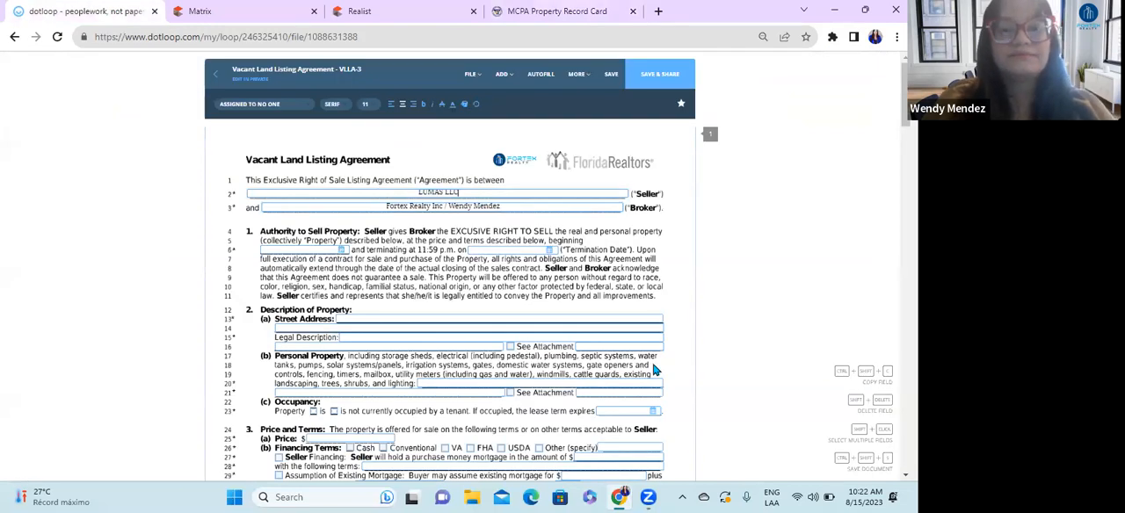
pyautogui.hotkey('ctrl', 'shift', 'Tab')
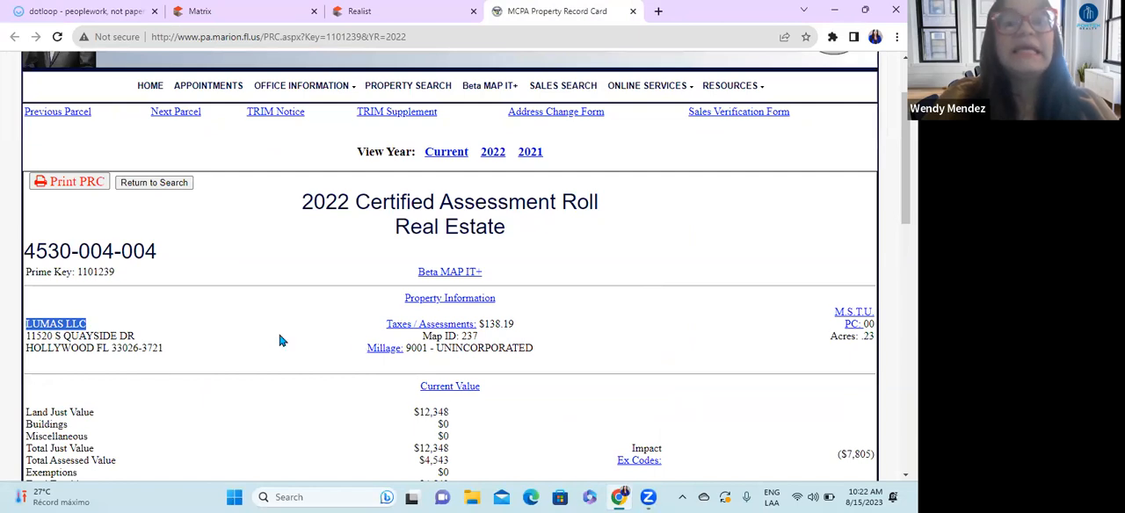
pyautogui.click(131, 13)
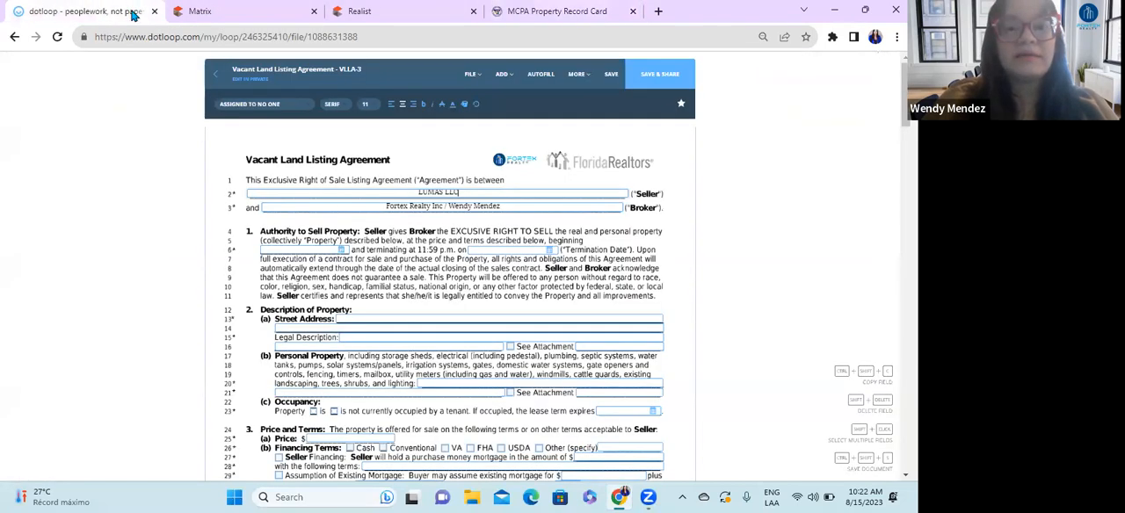
# Step: Examine the owner details, transfer history and property description on the Marion County property record card, and return to the dotloop agreement
pyautogui.hotkey('ctrl', 'shift', 'Tab')
pyautogui.scroll(-3, 492, 318)
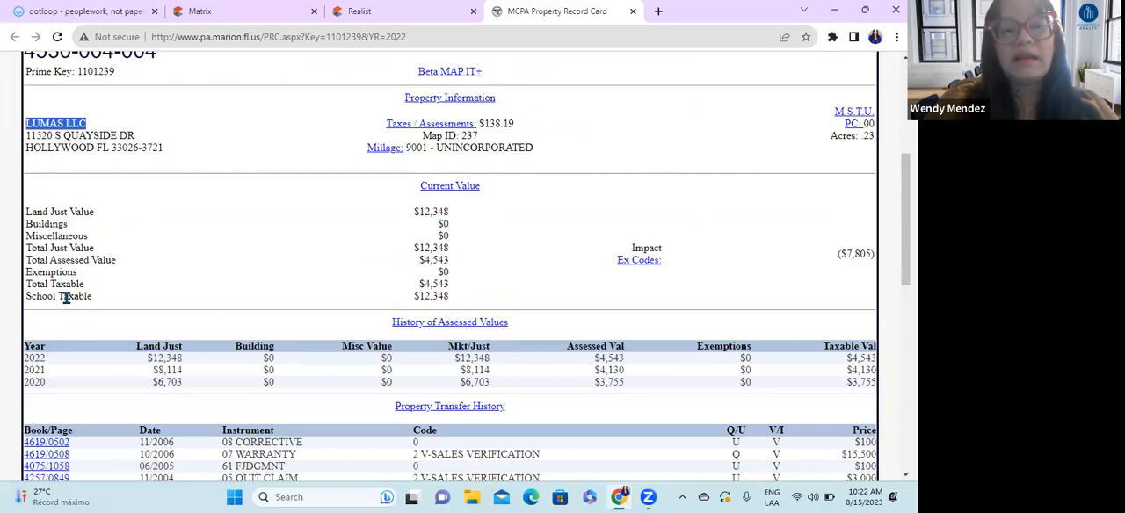
pyautogui.scroll(1, 283, 400)
pyautogui.scroll(-5, 264, 378)
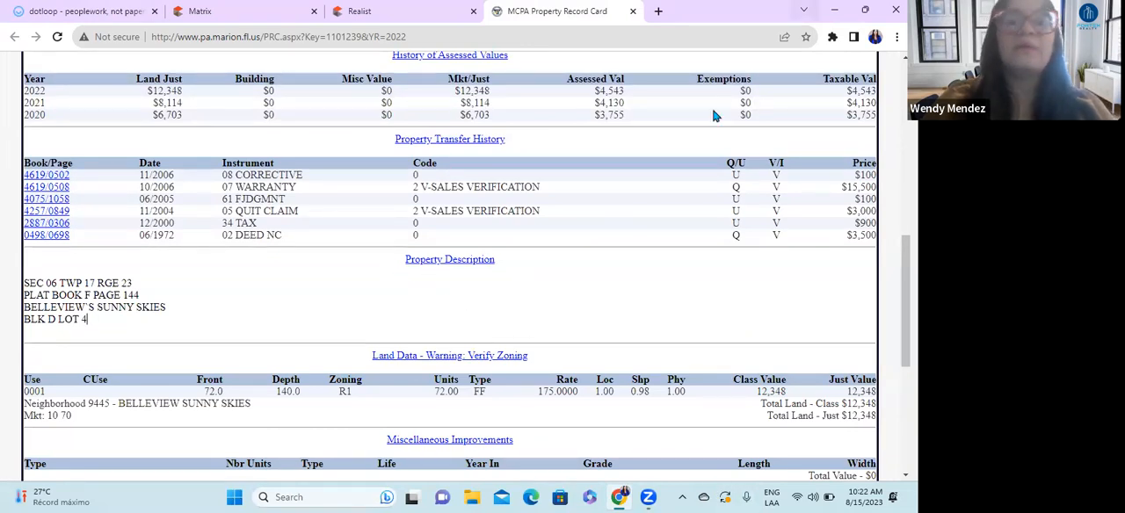
pyautogui.click(105, 11)
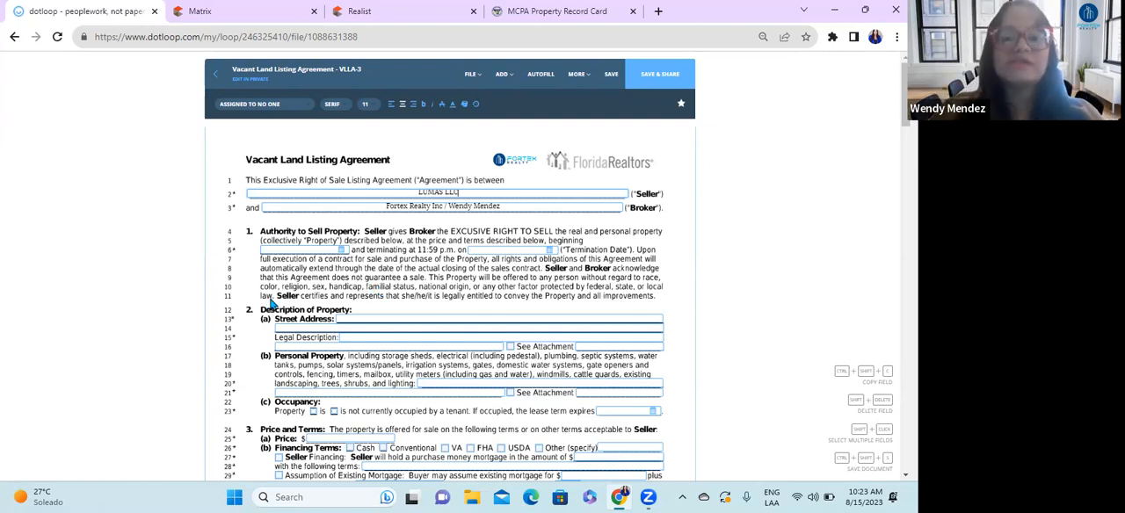
# Step: Set the listing agreement's beginning date to 08/17/2023 and center it in its field
pyautogui.click(308, 249)
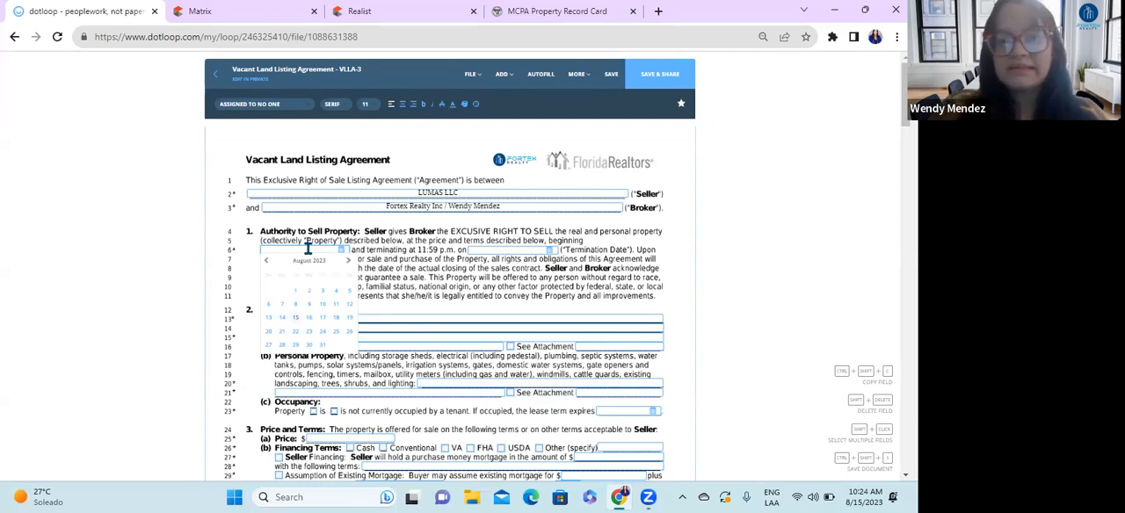
pyautogui.click(322, 317)
pyautogui.click(402, 104)
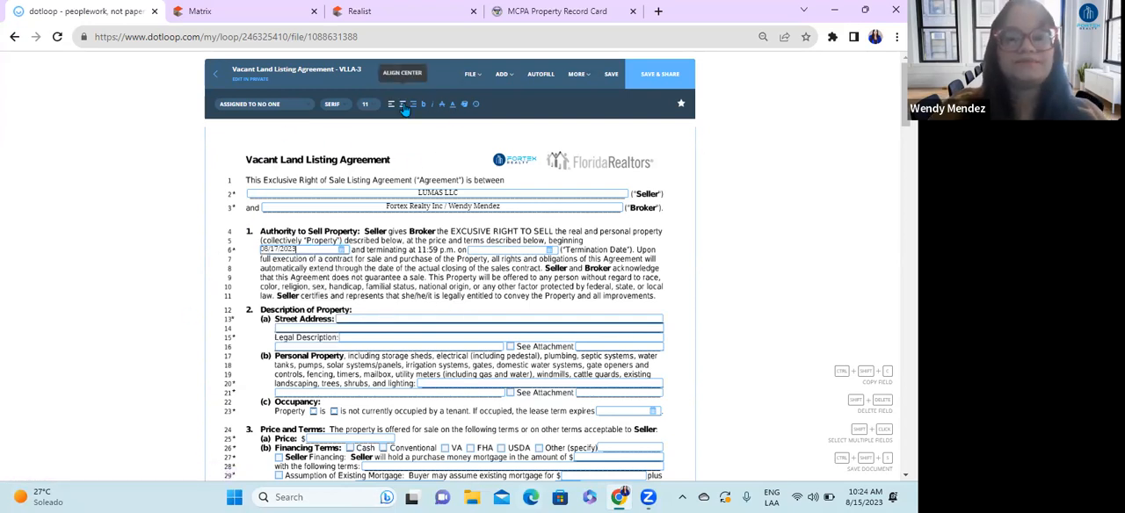
pyautogui.click(481, 292)
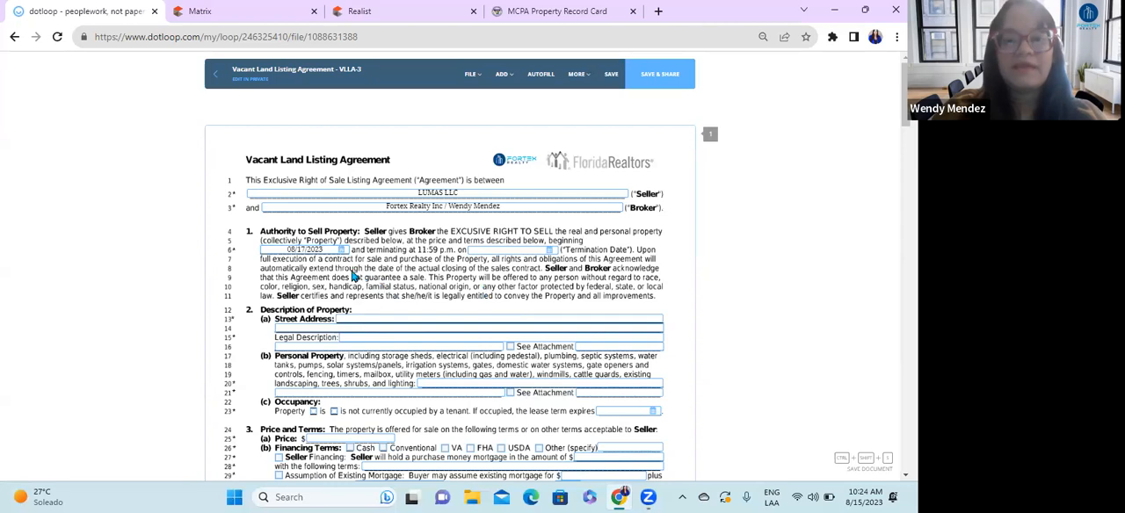
# Step: Set the Termination Date to 02/17/2024 and center it in its field
pyautogui.click(507, 252)
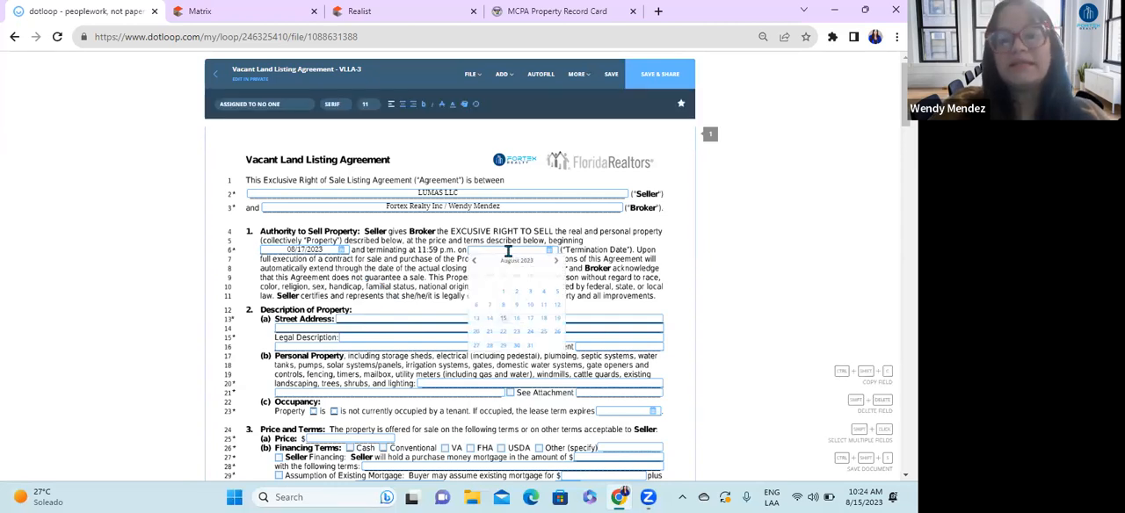
pyautogui.click(554, 264)
pyautogui.click(554, 264)
pyautogui.click(554, 264)
pyautogui.click(555, 263)
pyautogui.click(554, 263)
pyautogui.click(554, 264)
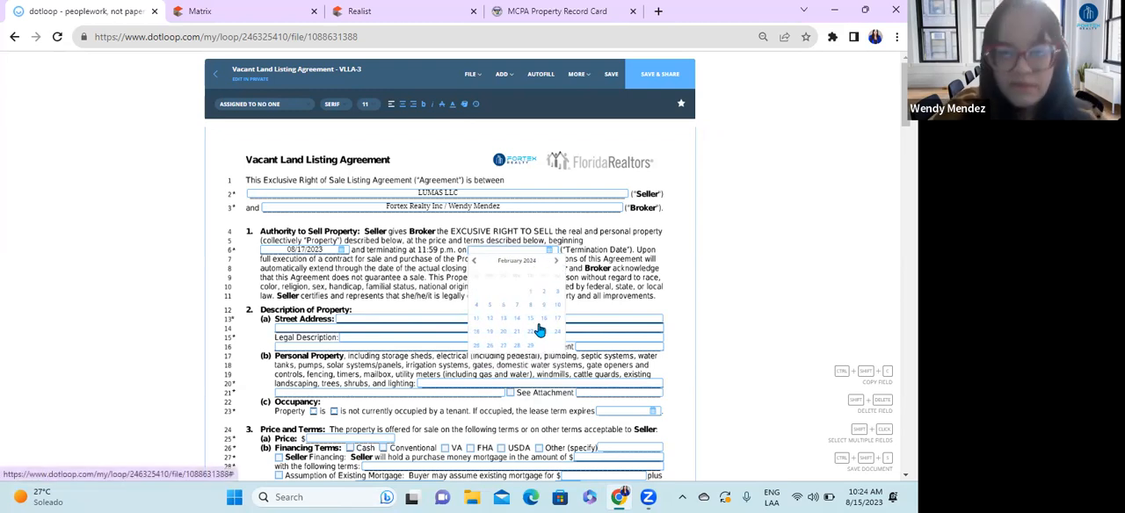
pyautogui.click(559, 316)
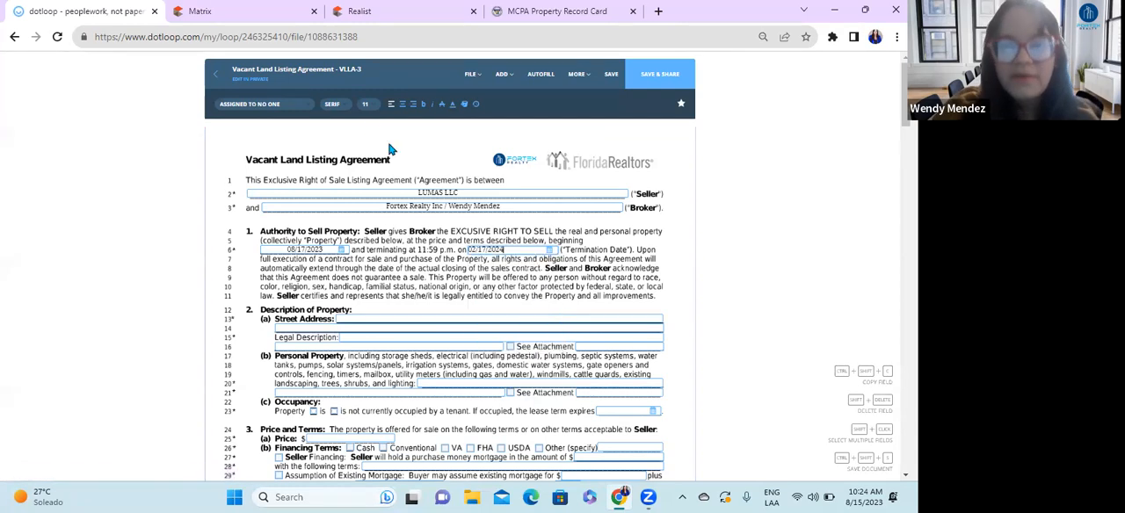
pyautogui.click(639, 302)
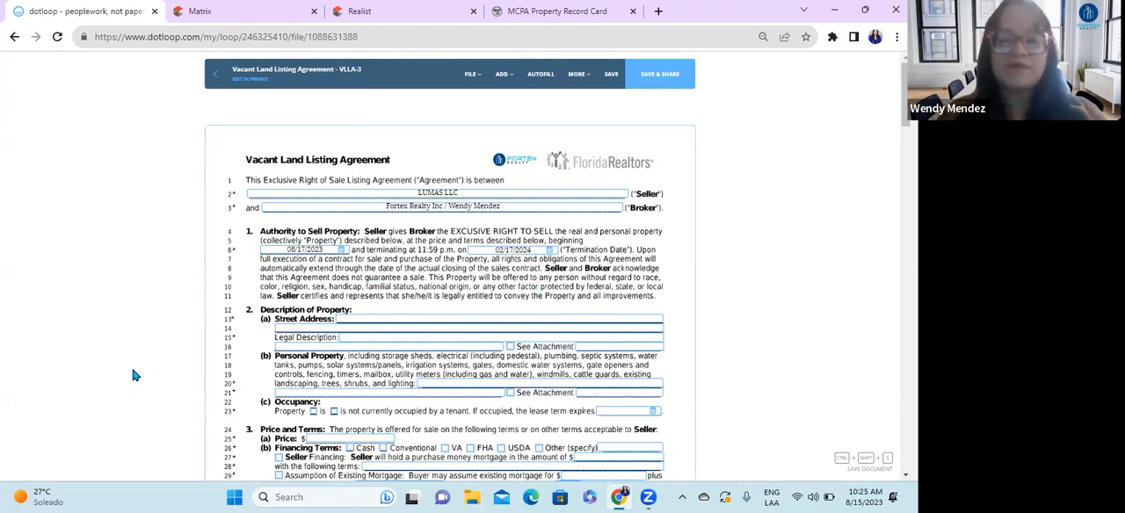
# Step: Copy the complete Property Description, from SEC 06 to BLK D LOT 4, from the Marion County property record card
pyautogui.scroll(-1, 486, 279)
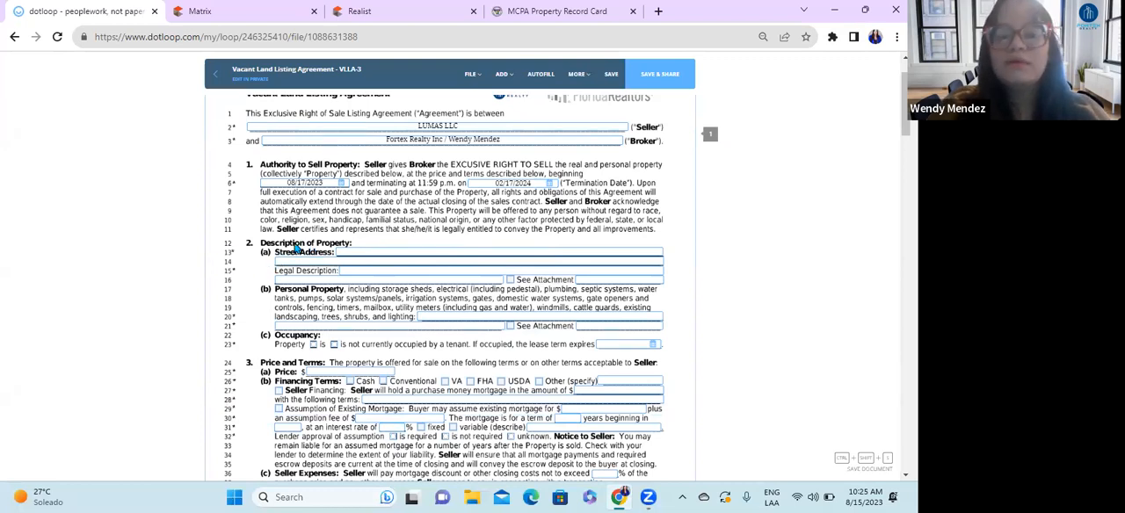
pyautogui.click(360, 252)
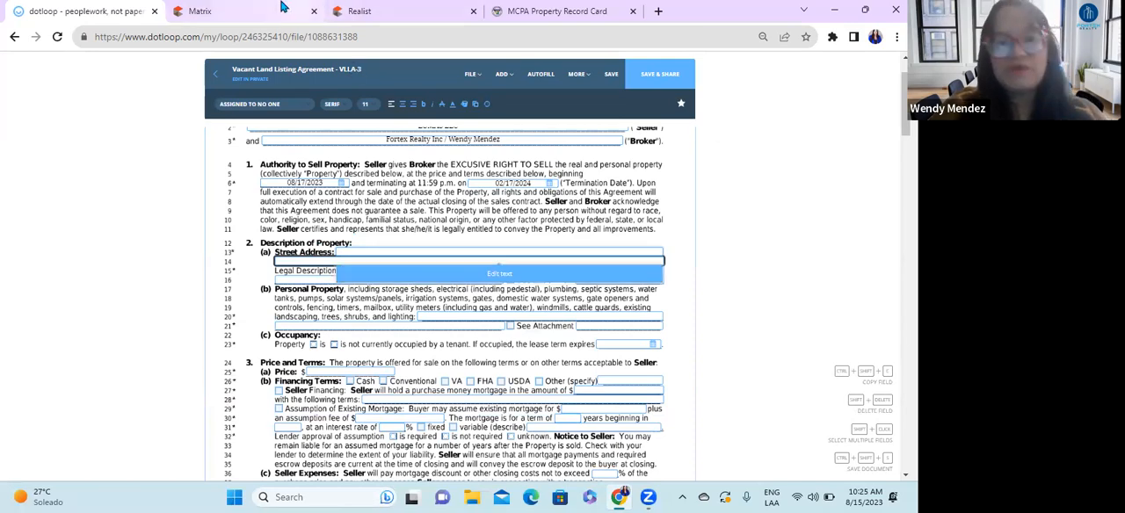
pyautogui.click(556, 10)
pyautogui.scroll(1, 523, 305)
pyautogui.scroll(8, 523, 306)
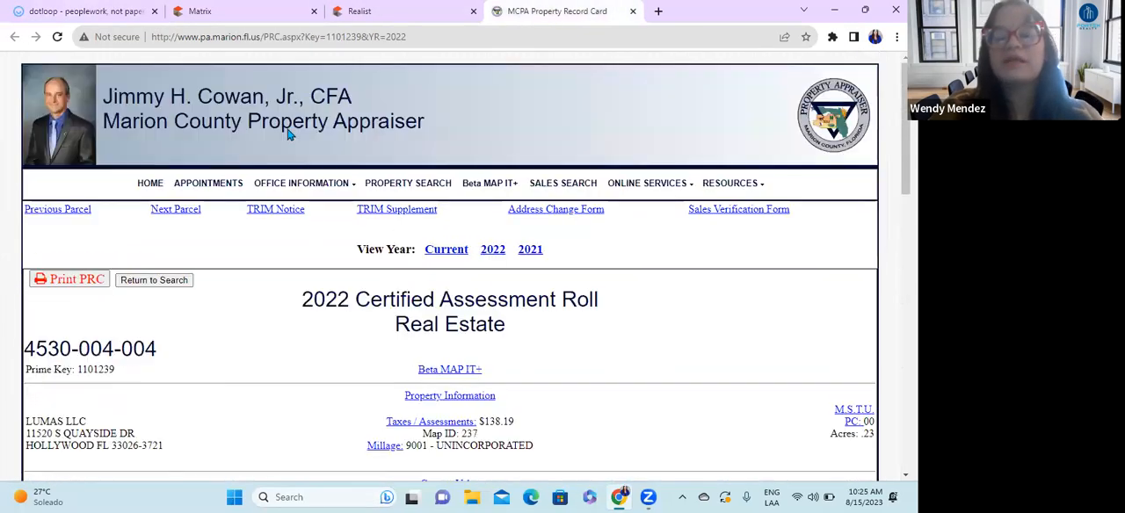
pyautogui.scroll(-1, 650, 377)
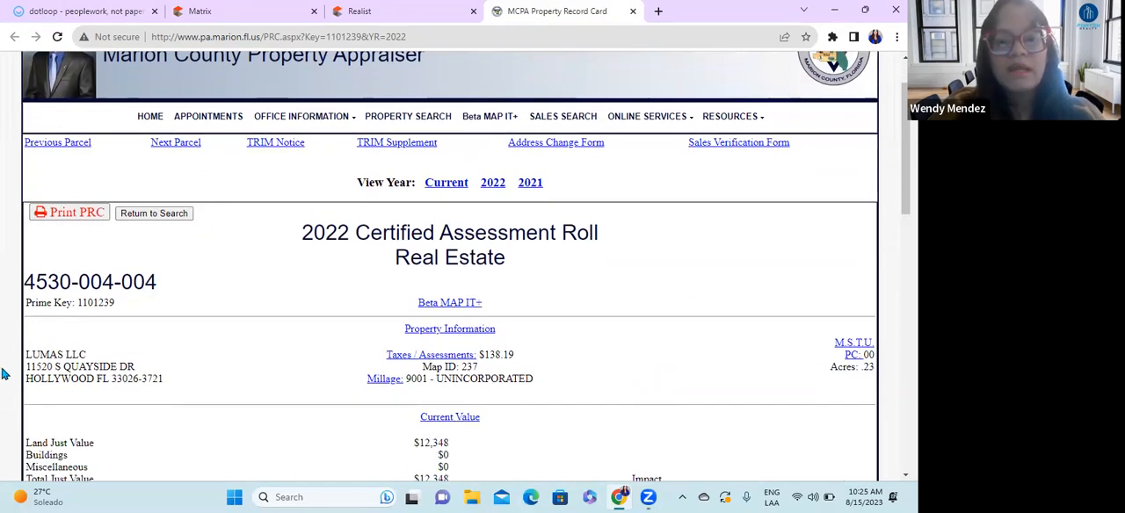
pyautogui.scroll(-1, 705, 386)
pyautogui.scroll(-1, 705, 386)
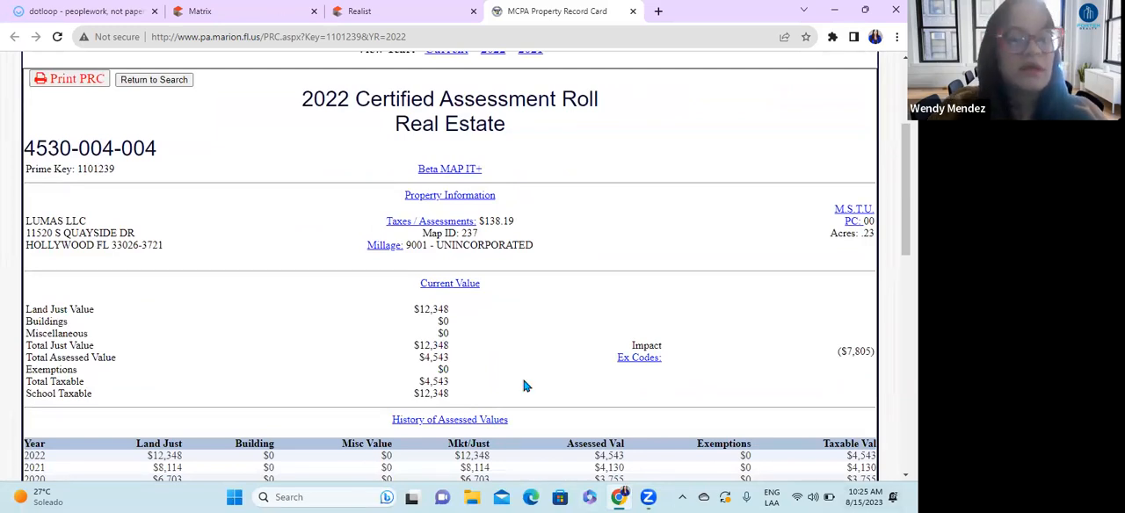
pyautogui.scroll(2, 576, 395)
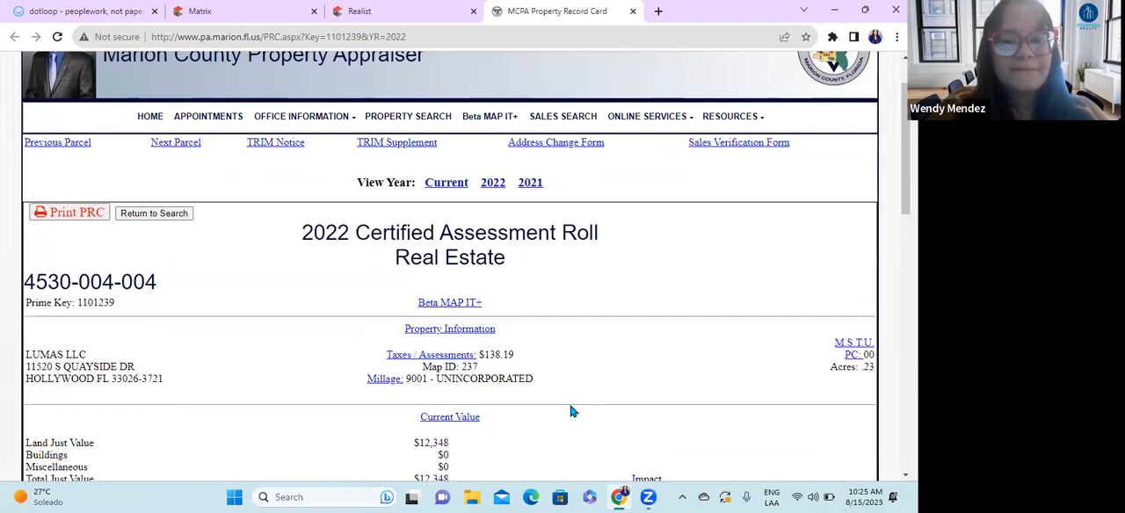
pyautogui.scroll(-1, 571, 411)
pyautogui.scroll(-4, 571, 412)
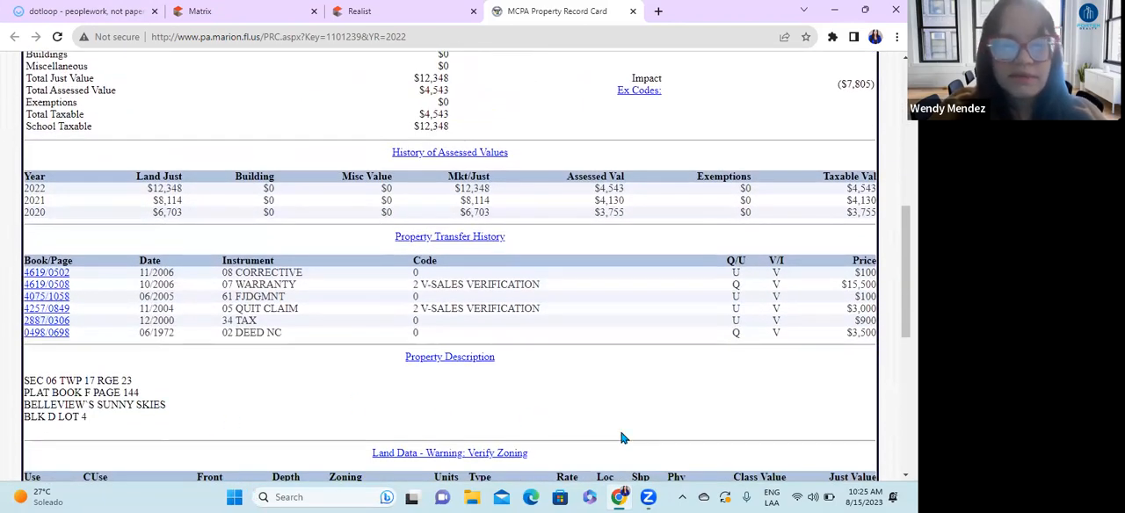
pyautogui.scroll(-3, 625, 436)
pyautogui.scroll(2, 539, 438)
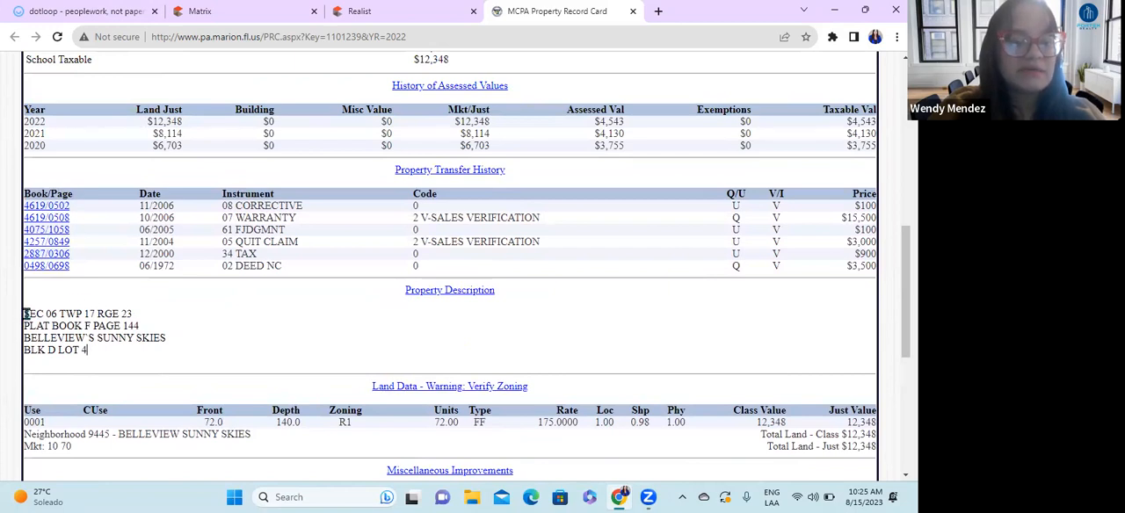
pyautogui.moveTo(88, 351); pyautogui.dragTo(25, 313)
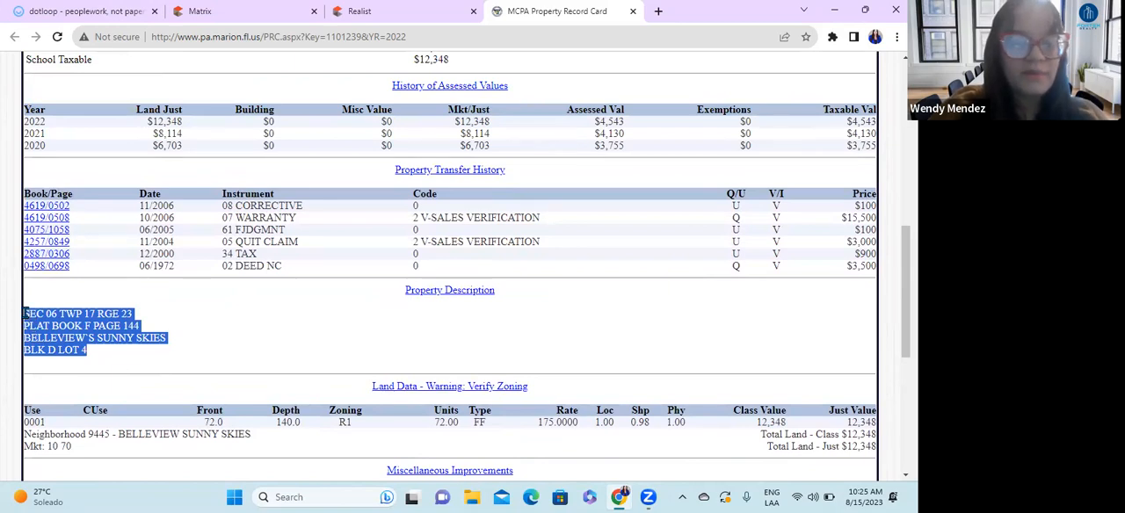
# Step: Paste the copied property description into the text editor of dotloop's Legal Description field group
pyautogui.click(94, 10)
pyautogui.click(707, 272)
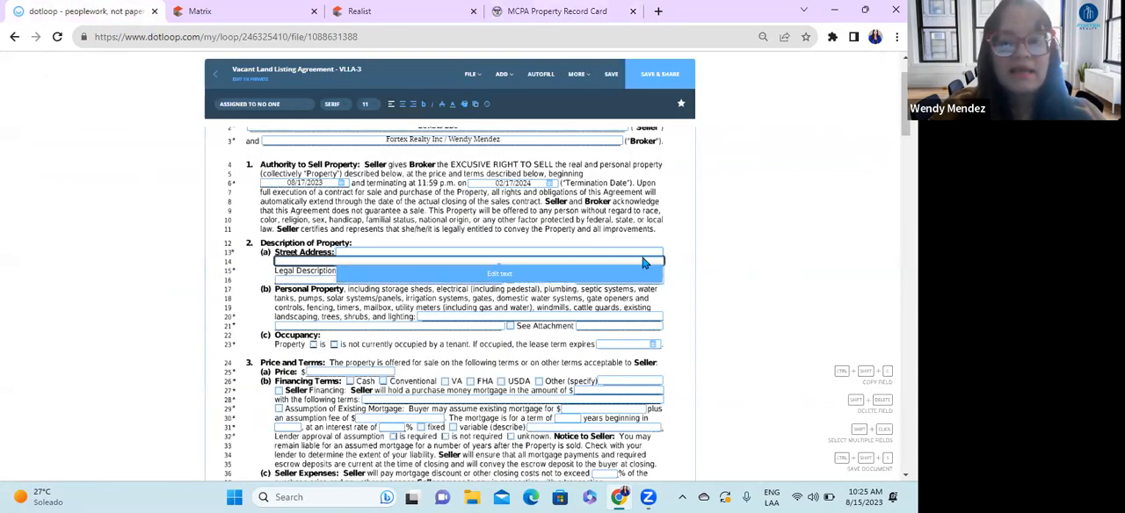
pyautogui.click(375, 275)
pyautogui.click(426, 286)
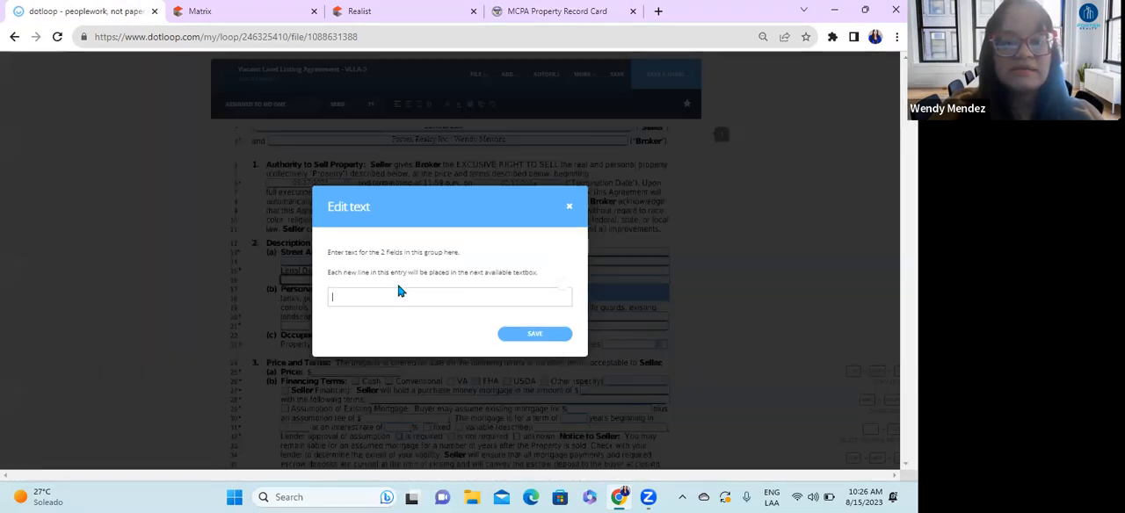
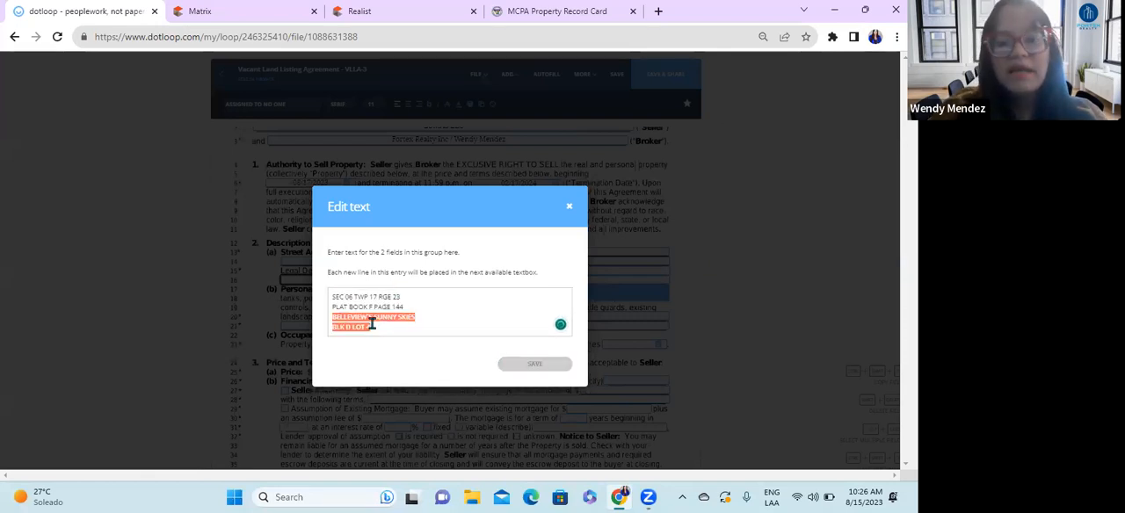
# Step: Join the legal description's first three lines into one, keep BLK D LOT 4 on the second line, and save the text
pyautogui.click(335, 308)
pyautogui.press('BackSpace')
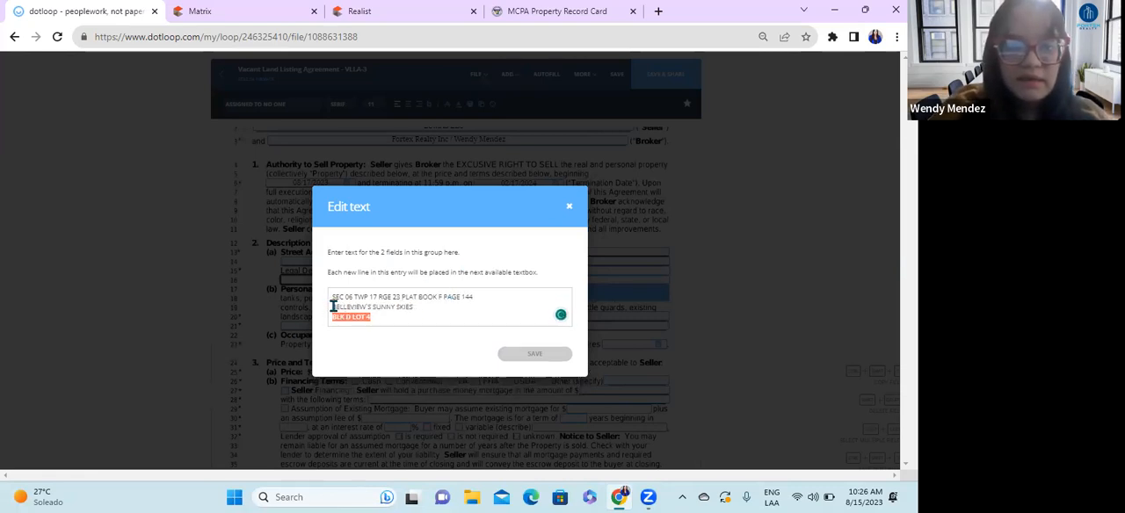
pyautogui.click(334, 307)
pyautogui.press('BackSpace')
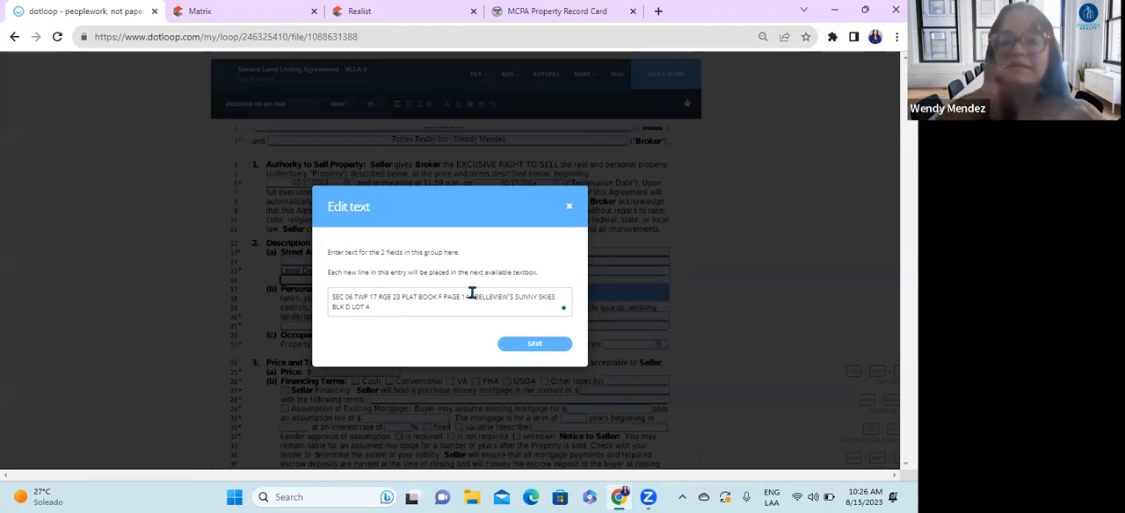
pyautogui.click(527, 344)
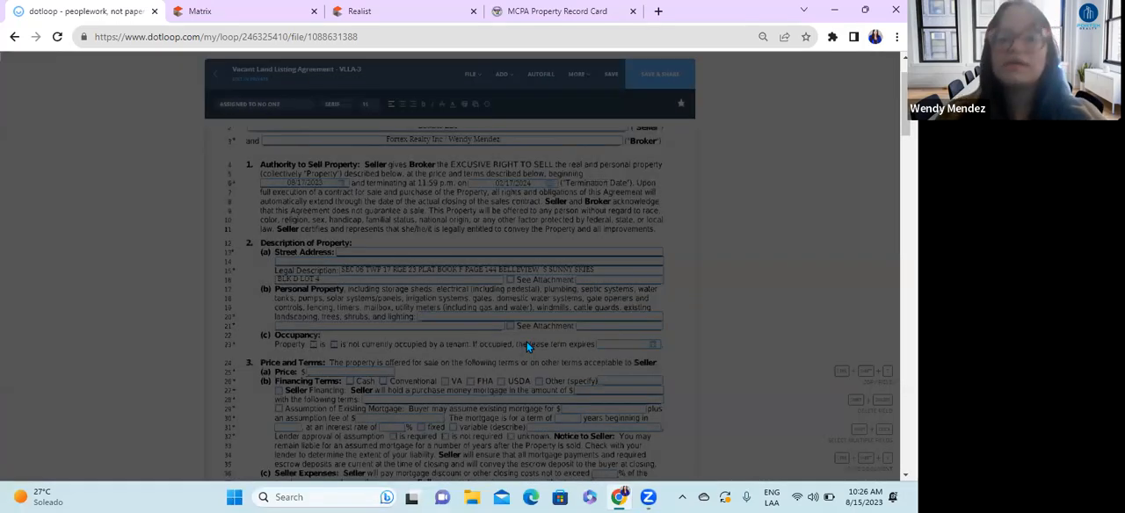
# Step: Fill in the Street Address under Description of Property with the property's address copied from the Matrix listing, and save it
pyautogui.click(268, 9)
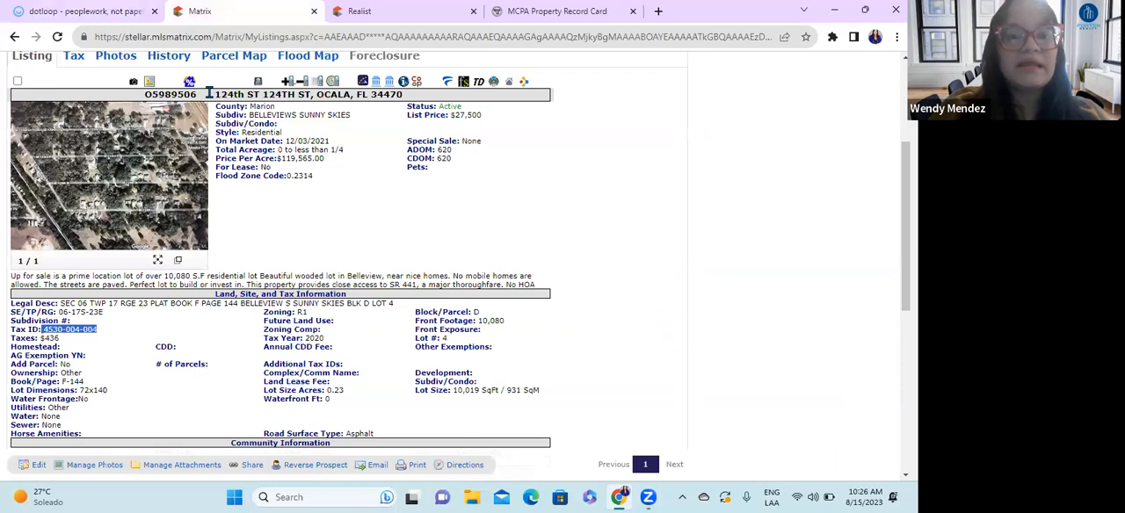
pyautogui.moveTo(211, 94); pyautogui.dragTo(423, 89)
pyautogui.hotkey('ctrl', 'c')
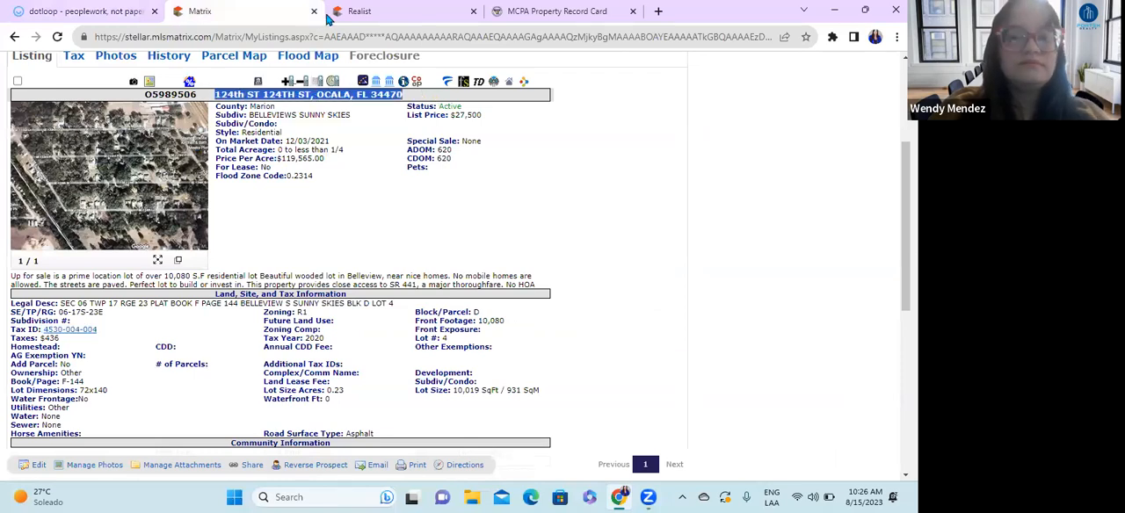
pyautogui.click(77, 10)
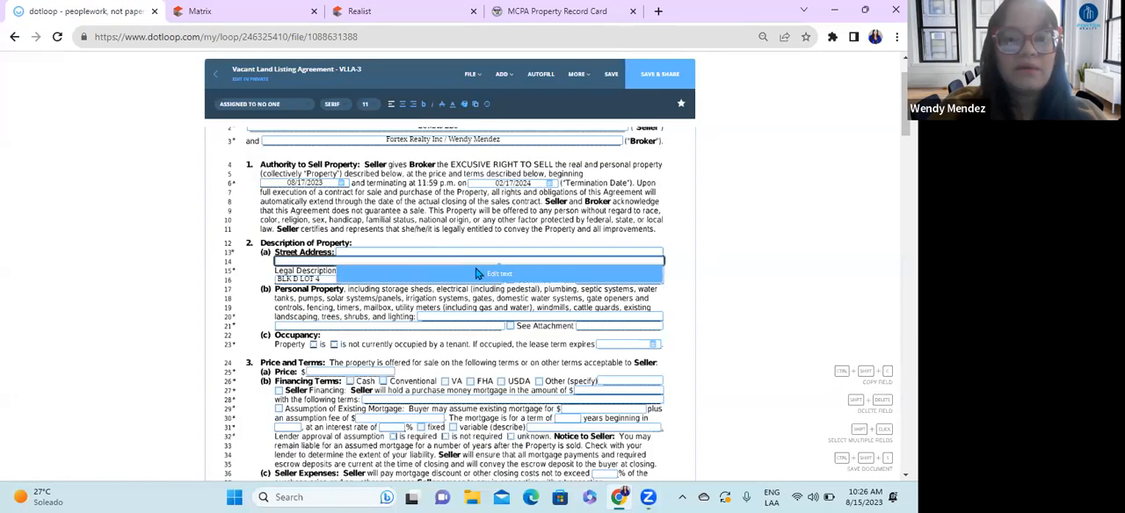
pyautogui.click(391, 276)
pyautogui.hotkey('ctrl', 'v')
pyautogui.click(516, 332)
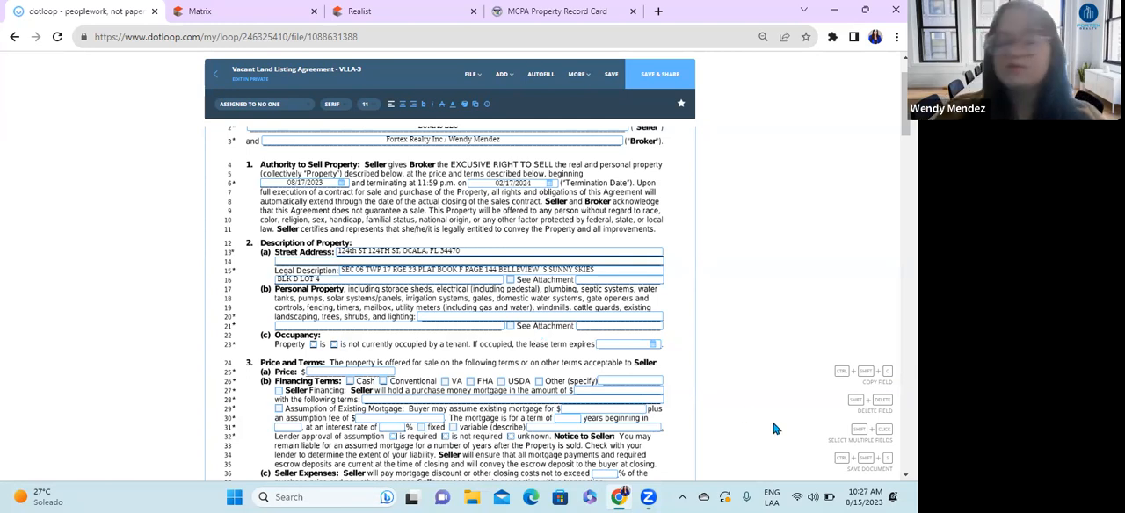
# Step: Review the Personal Property fields and the tenant Occupancy checkboxes in the Description of Property section
pyautogui.click(473, 318)
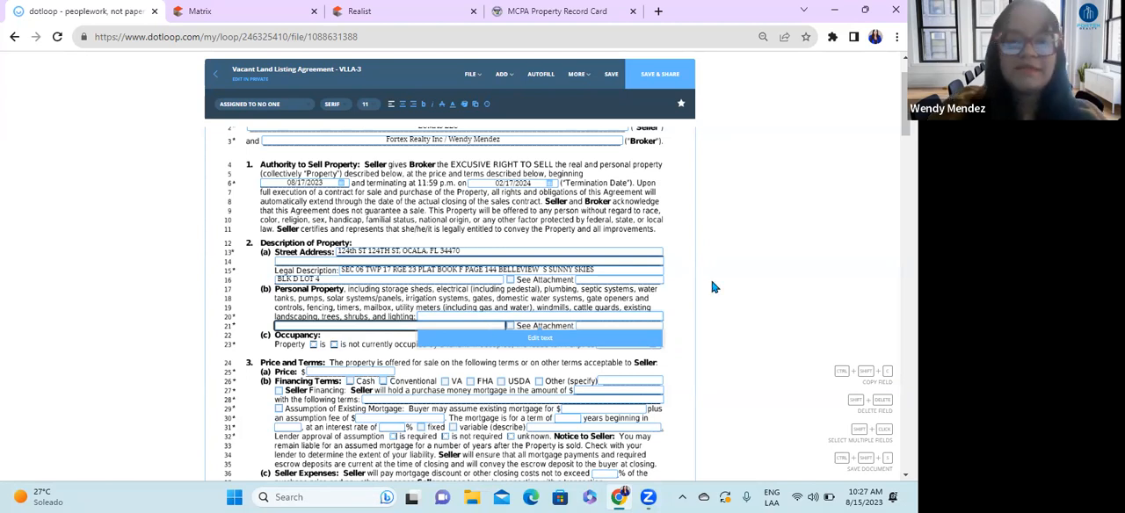
pyautogui.click(687, 298)
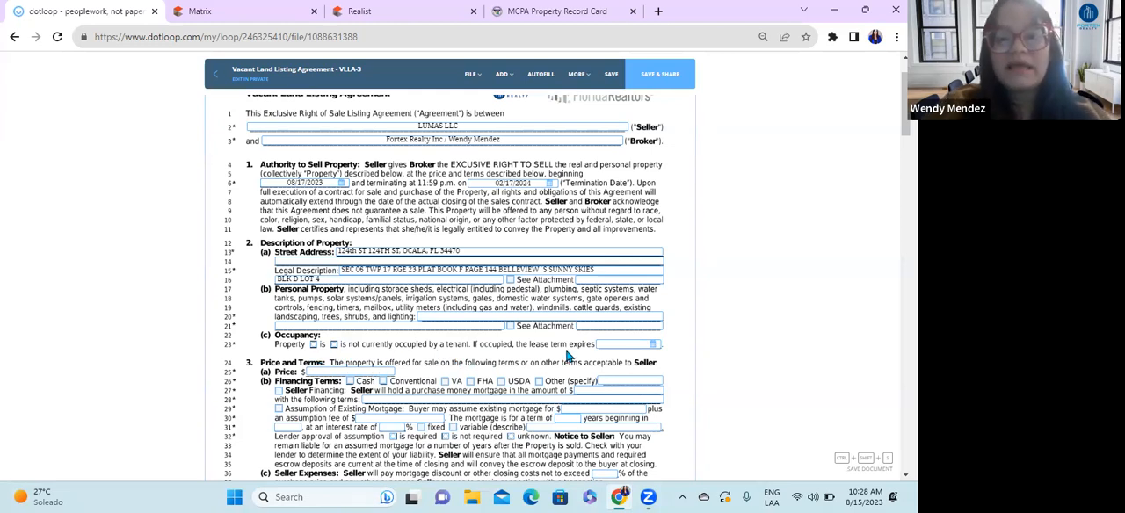
pyautogui.click(333, 349)
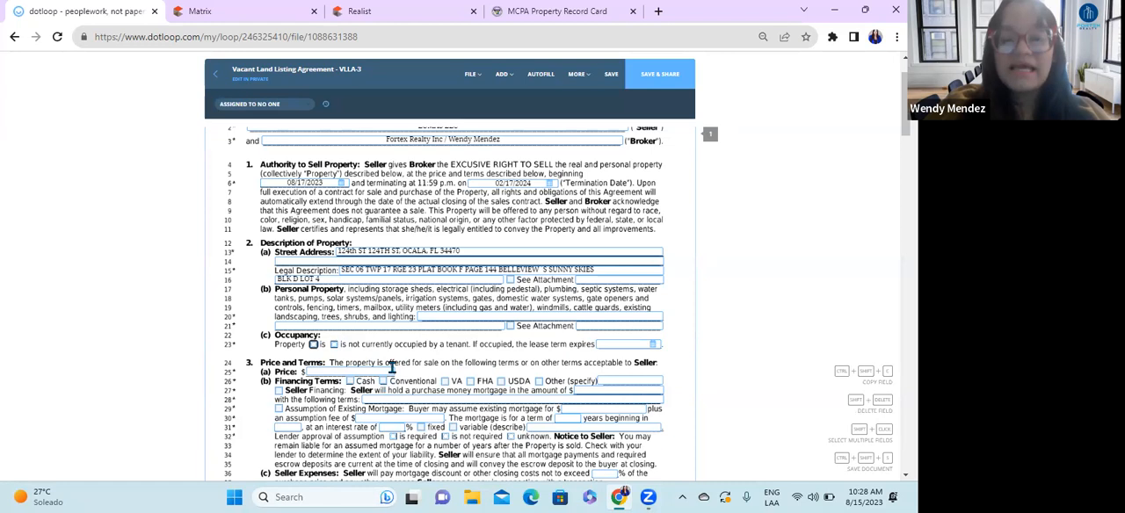
pyautogui.click(313, 344)
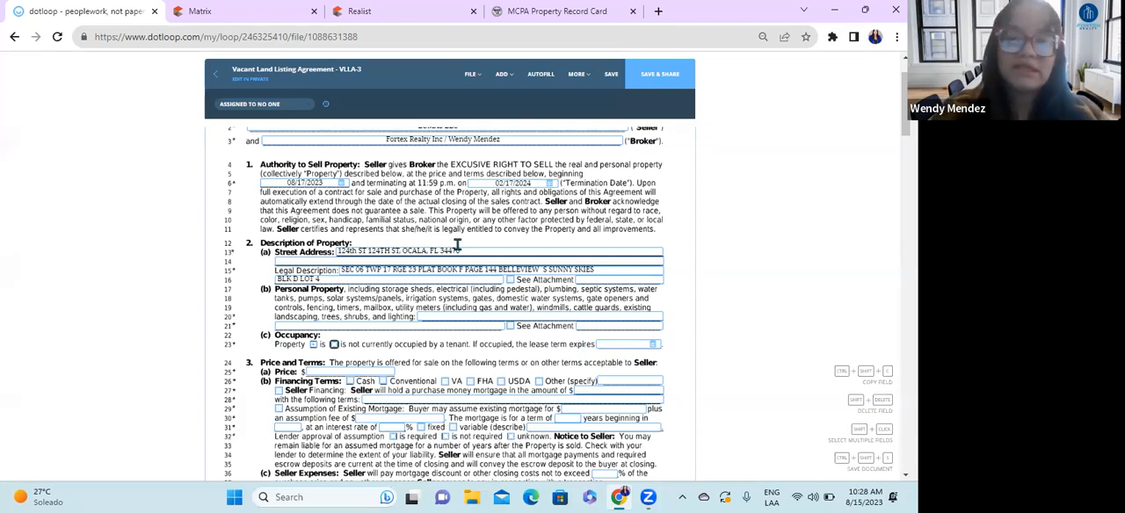
# Step: Enter 120,000.00 as the Price in the Price and Terms section
pyautogui.scroll(-1, 531, 369)
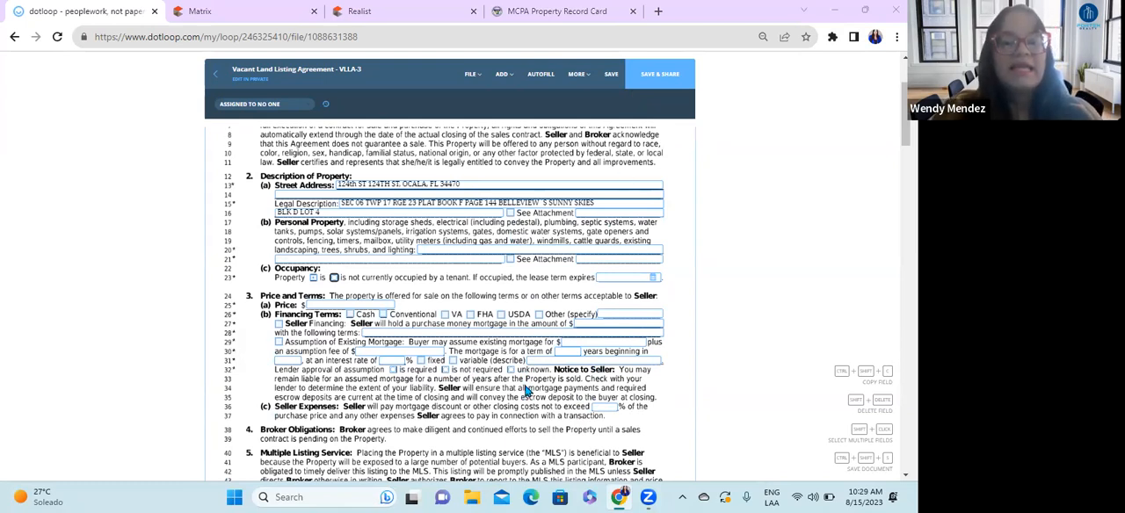
pyautogui.scroll(-1, 527, 391)
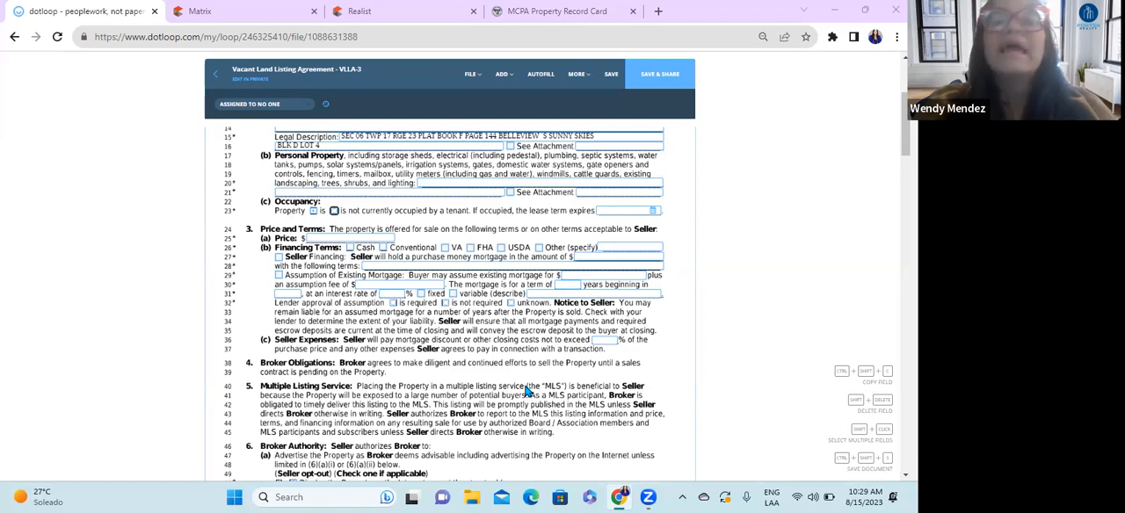
pyautogui.click(311, 239)
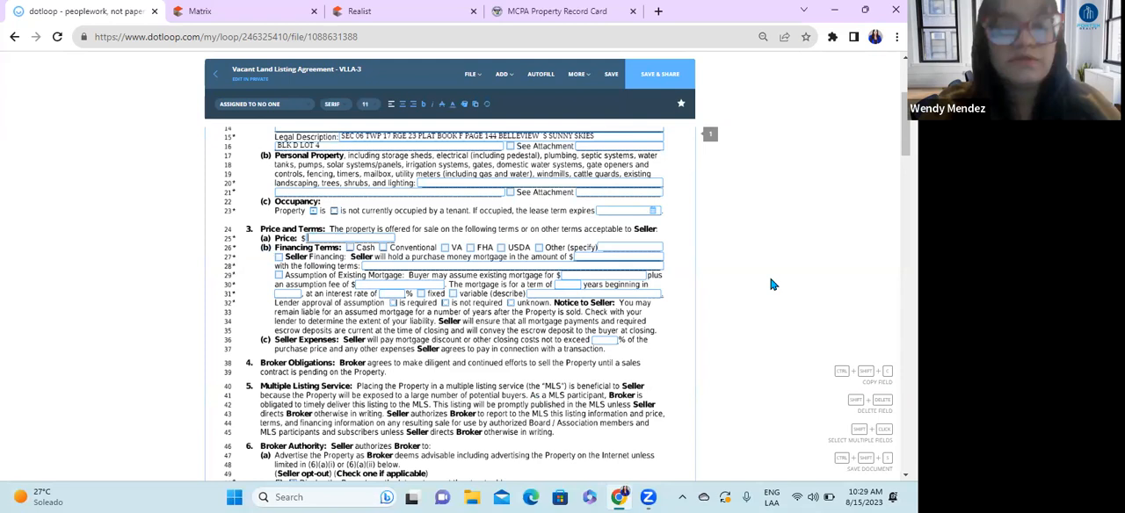
pyautogui.write('120')
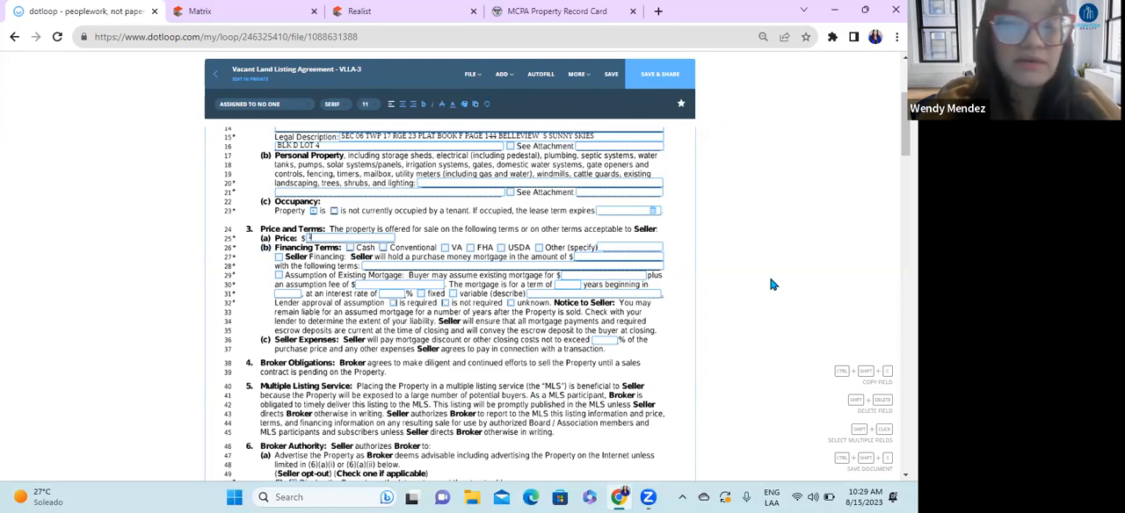
pyautogui.write(',000.00')
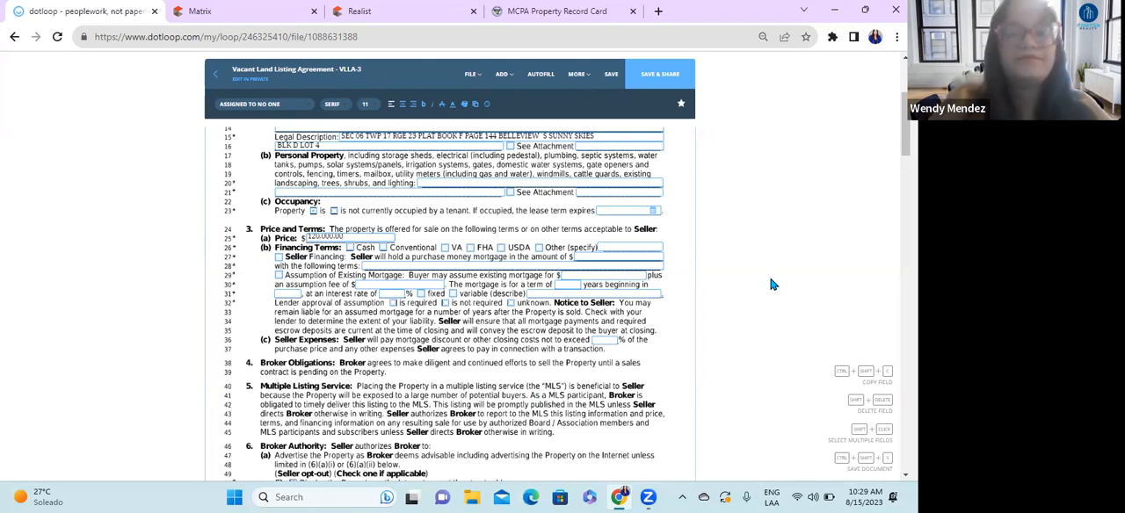
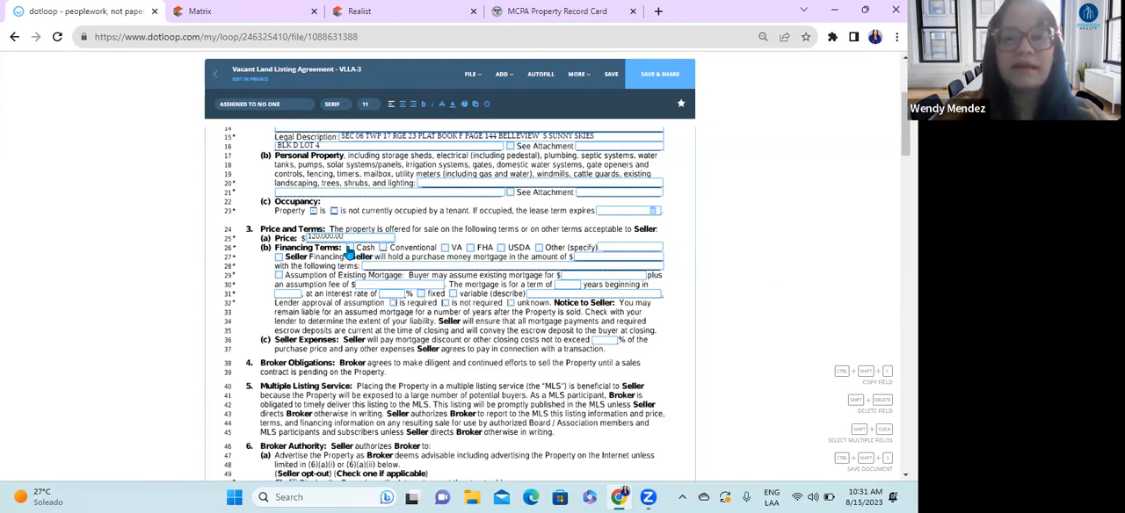
# Step: Select Cash and USDA as the Financing Terms in the Price and Terms section
pyautogui.click(349, 249)
pyautogui.click(500, 249)
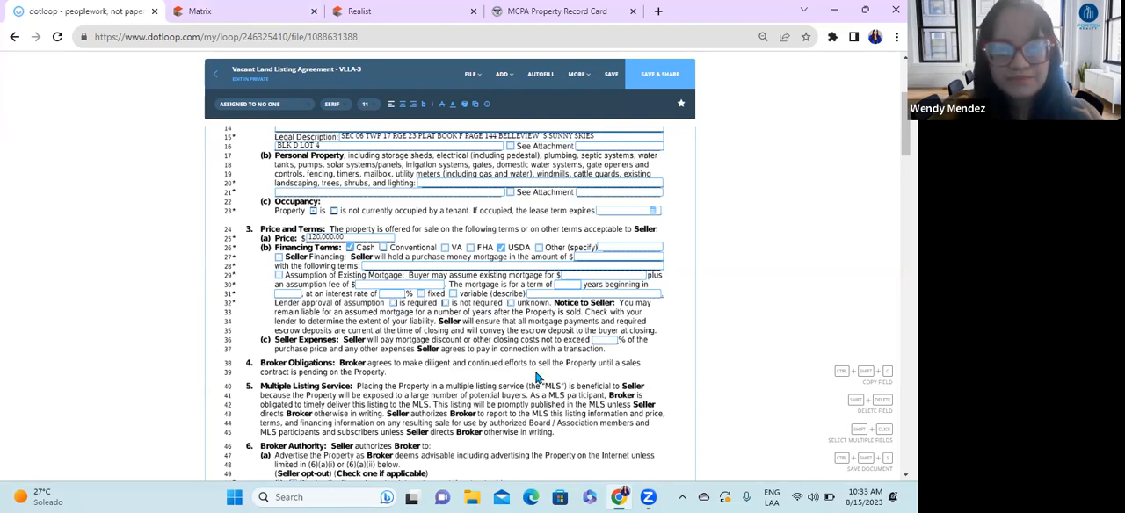
# Step: Try the two Seller opt-out checkboxes for displaying the property on the Internet under Broker Authority
pyautogui.scroll(-1, 413, 325)
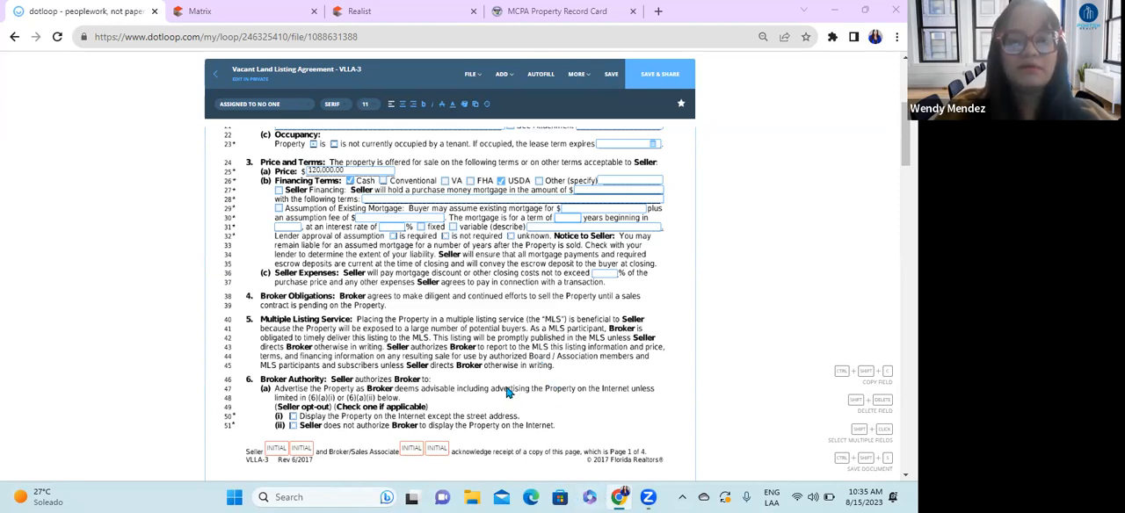
pyautogui.scroll(-1, 508, 393)
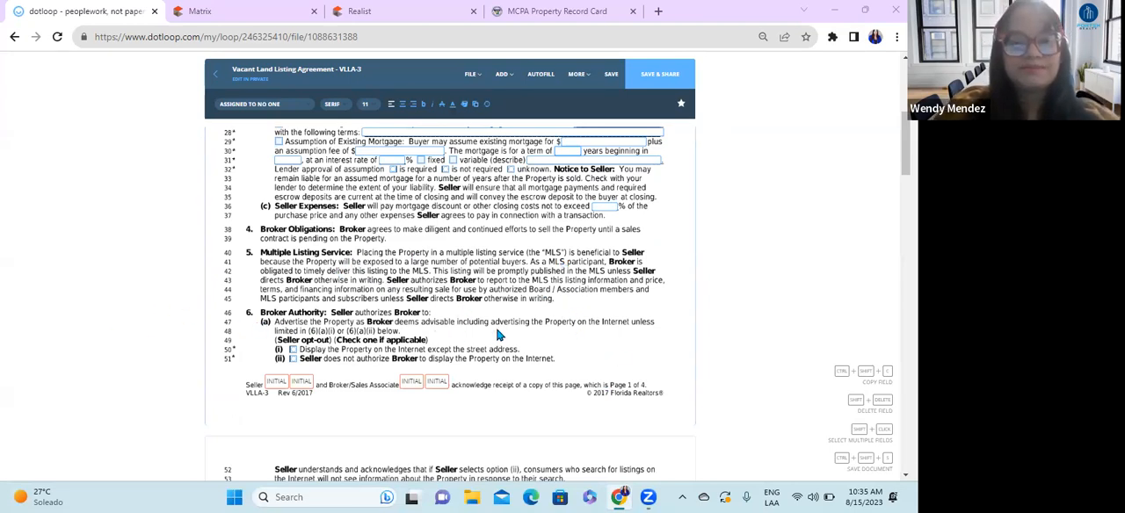
pyautogui.scroll(-2, 497, 335)
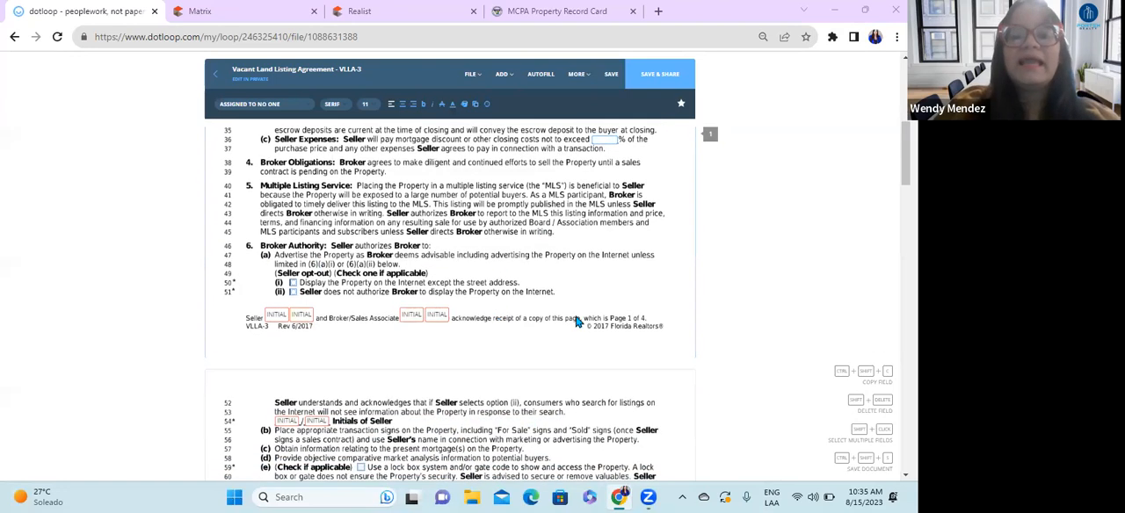
pyautogui.scroll(2, 575, 322)
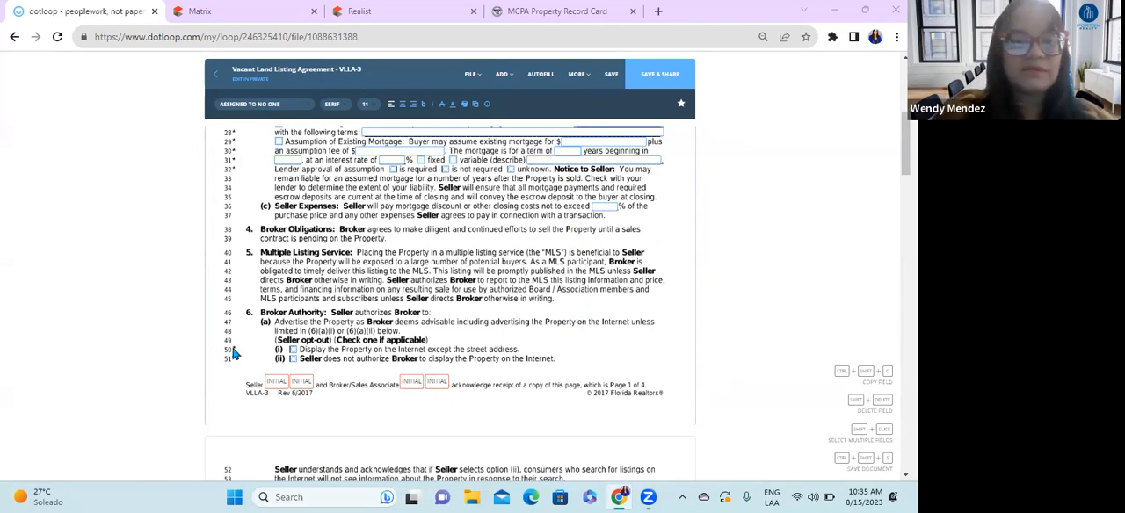
pyautogui.click(291, 351)
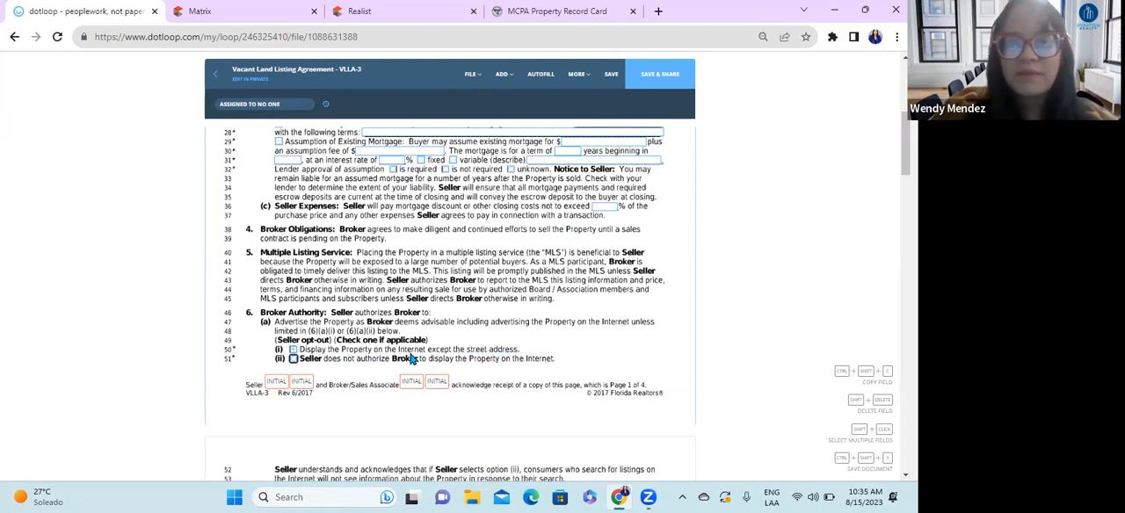
pyautogui.click(293, 359)
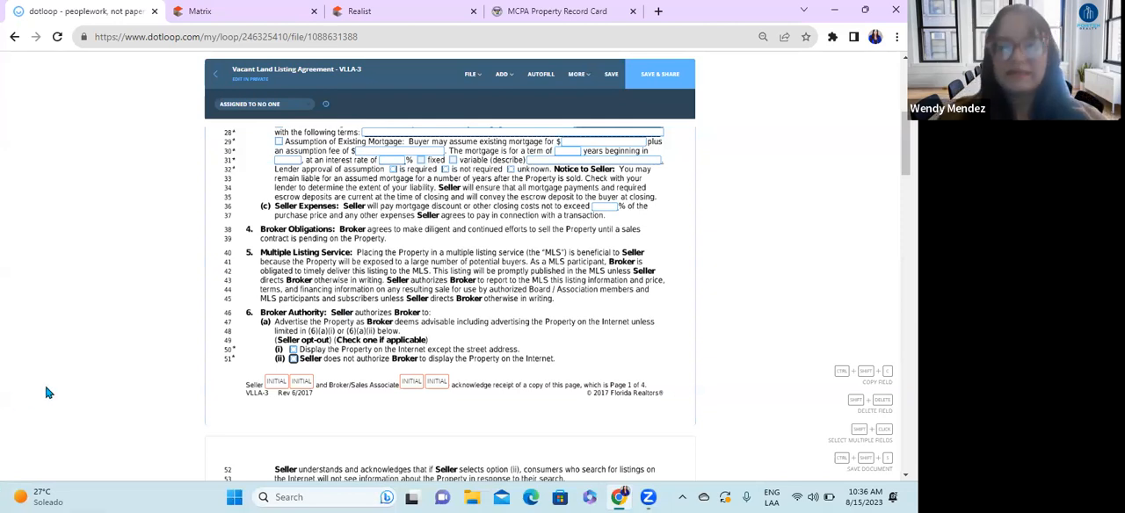
# Step: Under Broker Authority, select Withhold verbal offers and Withhold all offers once Seller accepts a sales contract, leaving the lock box option unselected
pyautogui.scroll(-3, 378, 338)
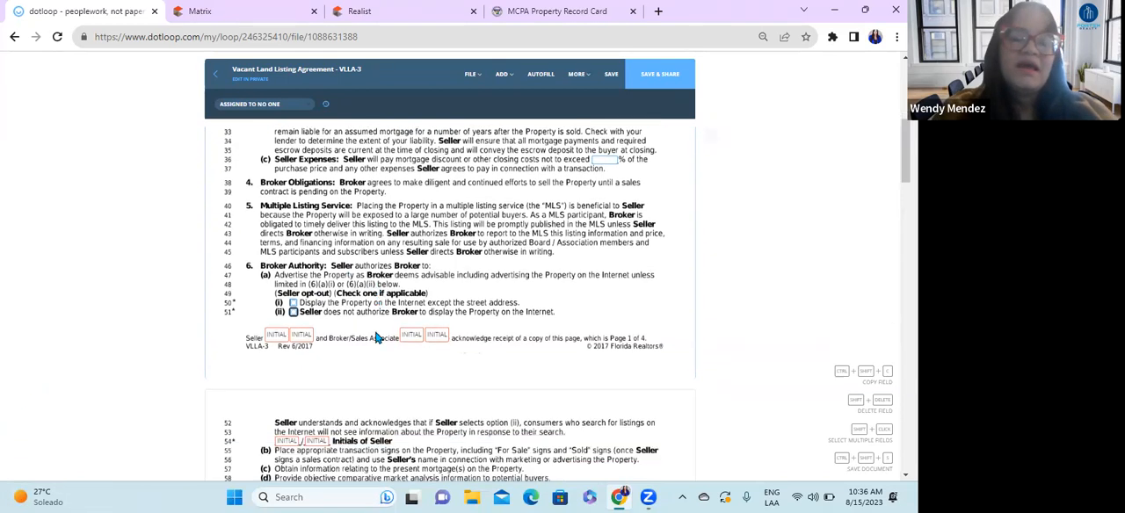
pyautogui.scroll(-1, 378, 339)
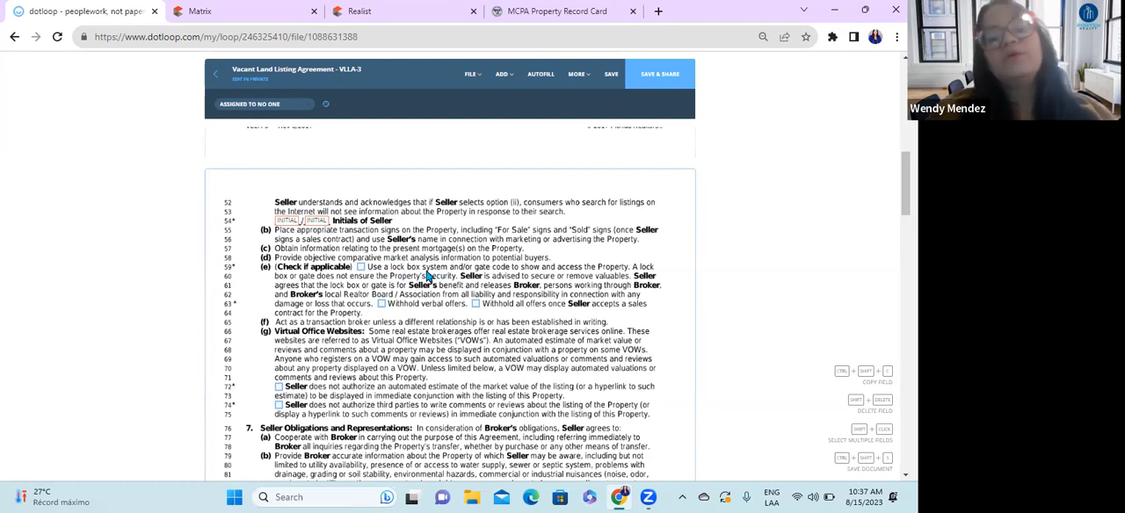
pyautogui.click(360, 268)
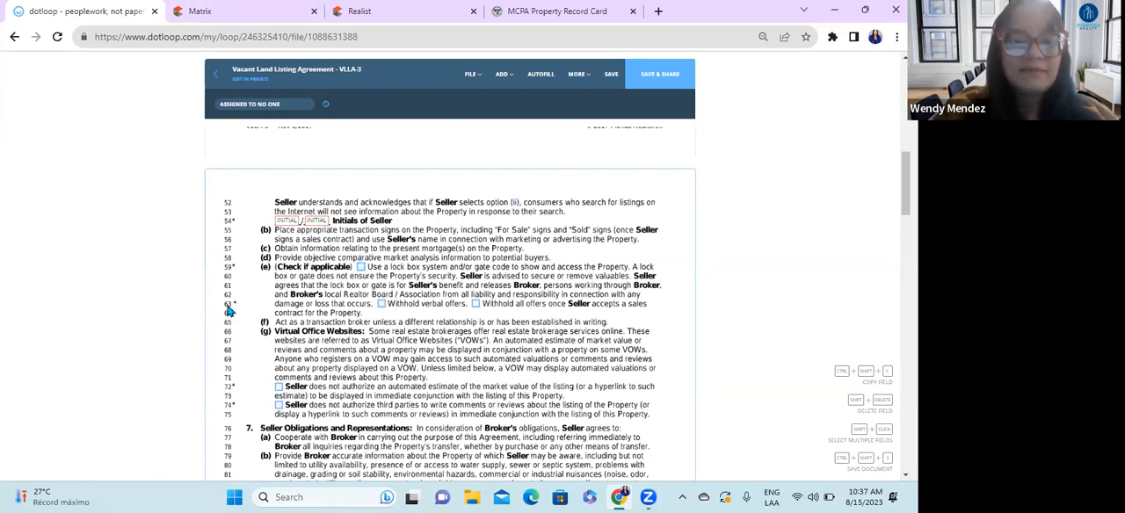
pyautogui.click(381, 307)
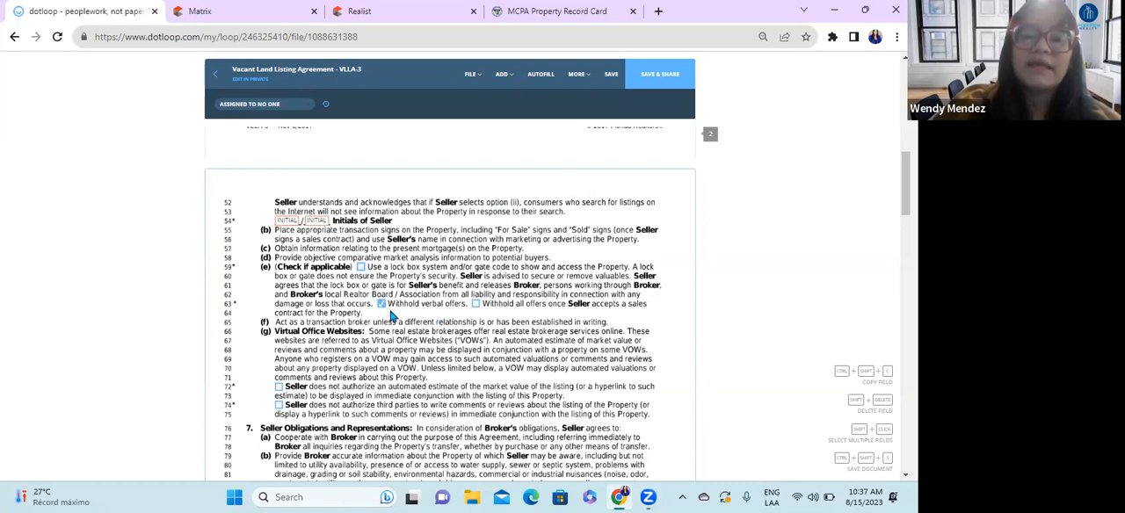
pyautogui.click(474, 305)
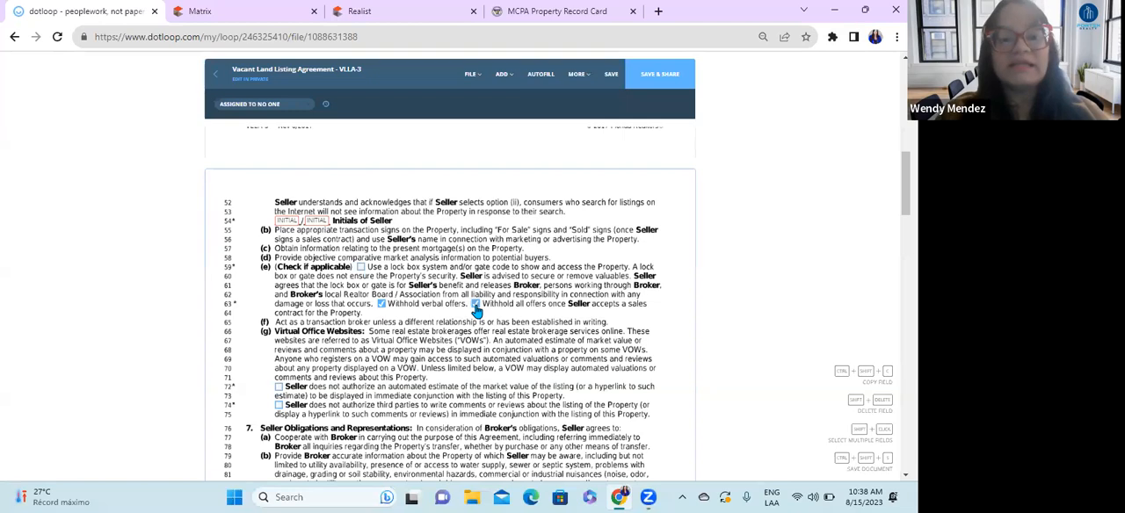
pyautogui.click(383, 305)
pyautogui.click(382, 305)
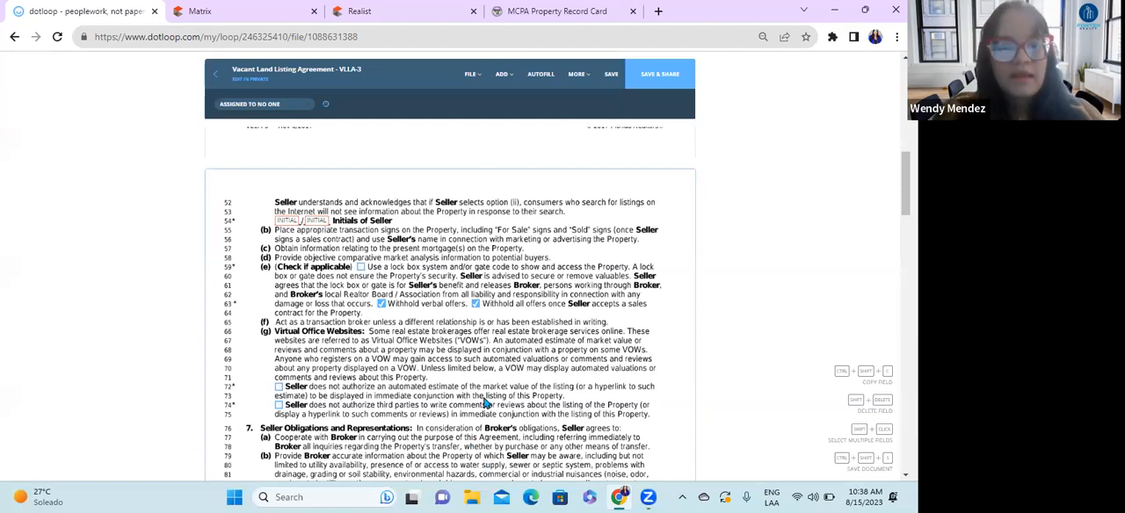
# Step: Enter "Vacant land disclosure attached." in the material facts field under Seller Obligations and Representations and center the text
pyautogui.scroll(-1, 483, 322)
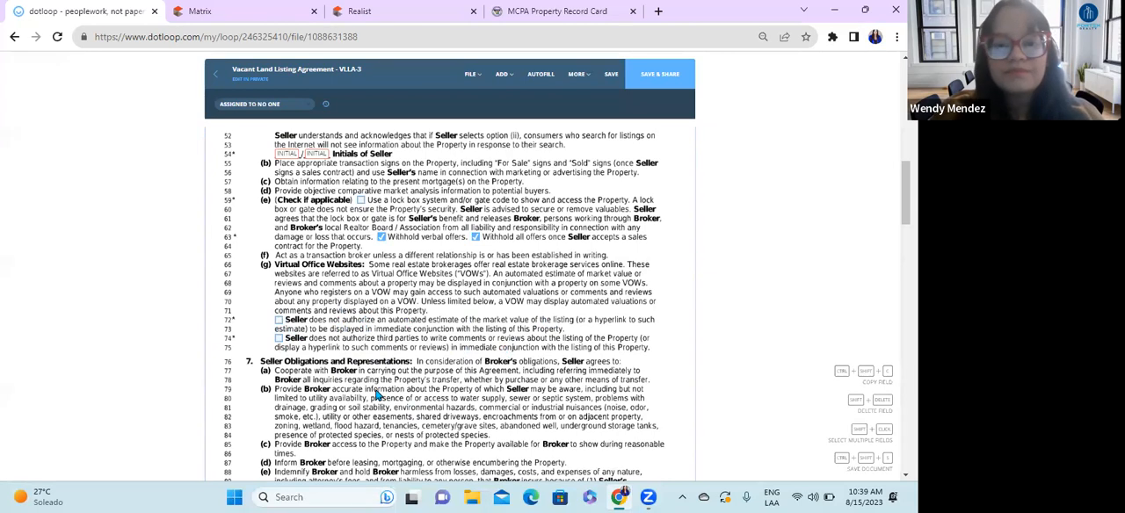
pyautogui.scroll(-1, 380, 395)
pyautogui.scroll(-1, 409, 415)
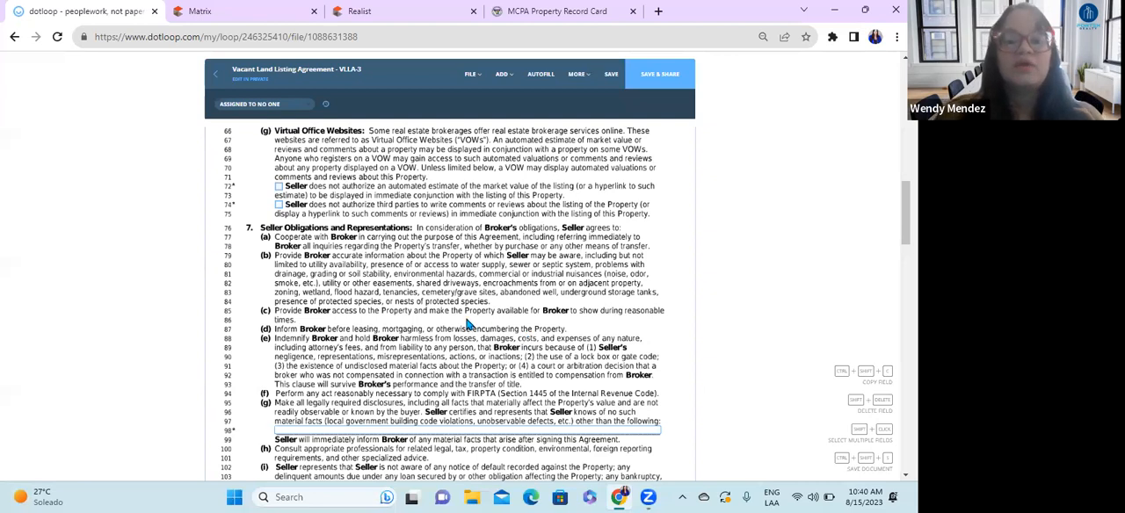
pyautogui.click(334, 430)
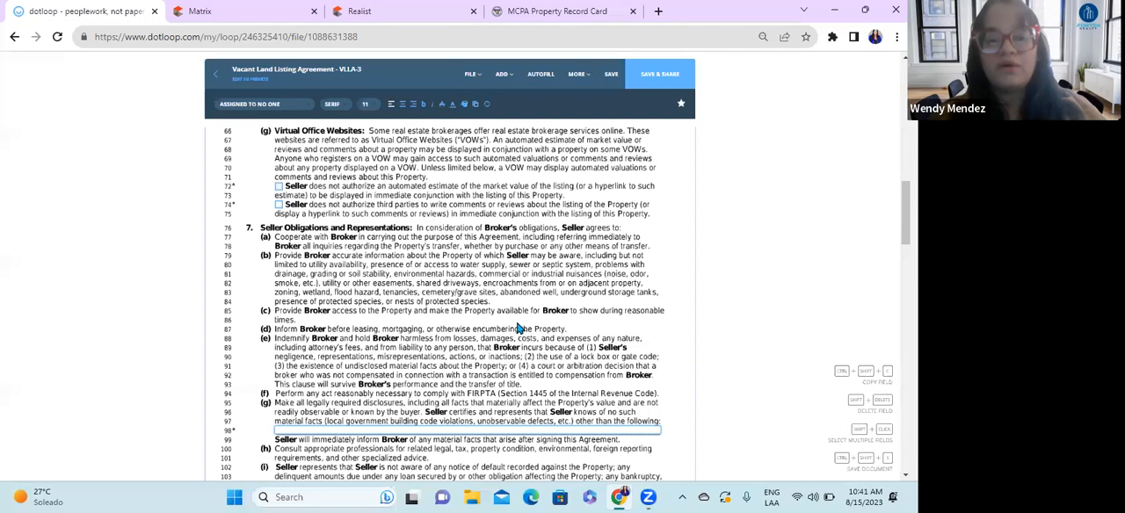
pyautogui.write('vacant')
pyautogui.press('BackSpace')
pyautogui.press('BackSpace')
pyautogui.write('ant land')
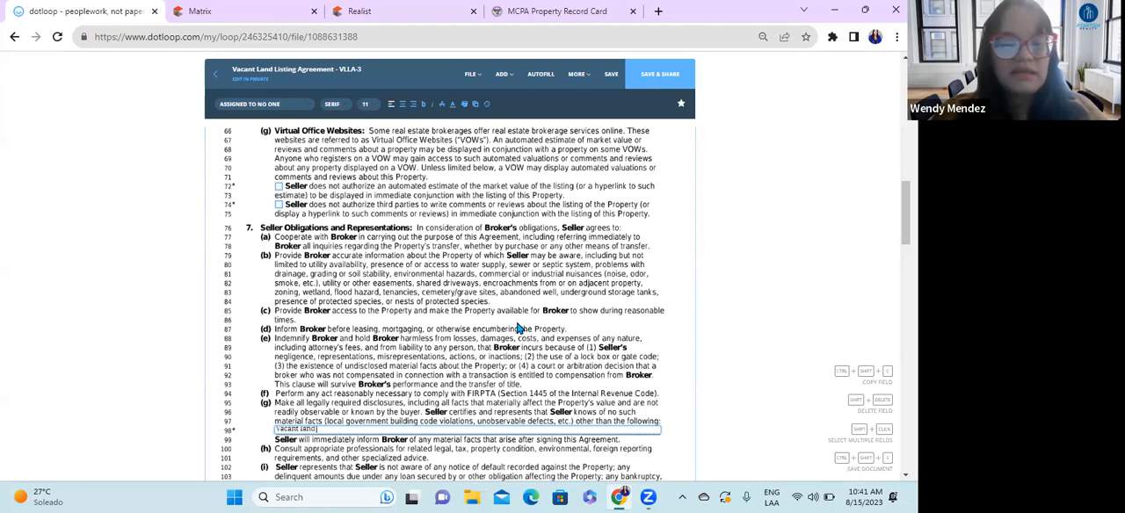
pyautogui.write(' disclos')
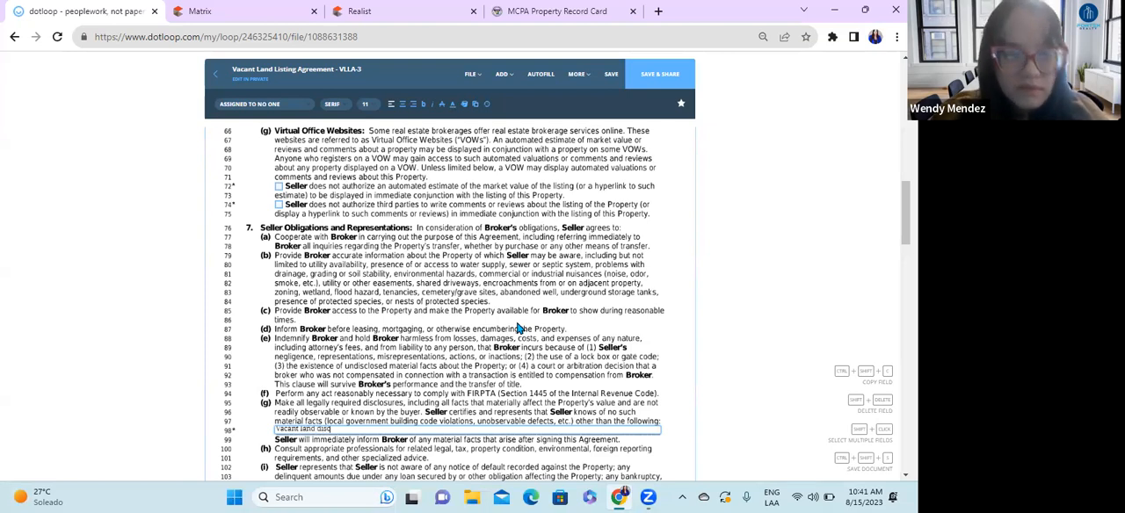
pyautogui.write('ure attached.')
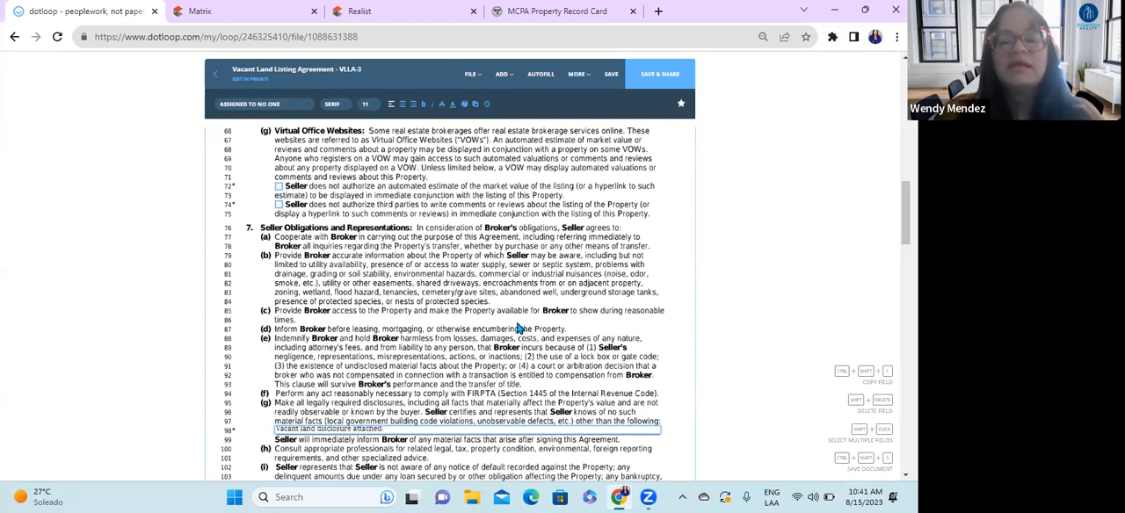
pyautogui.click(401, 103)
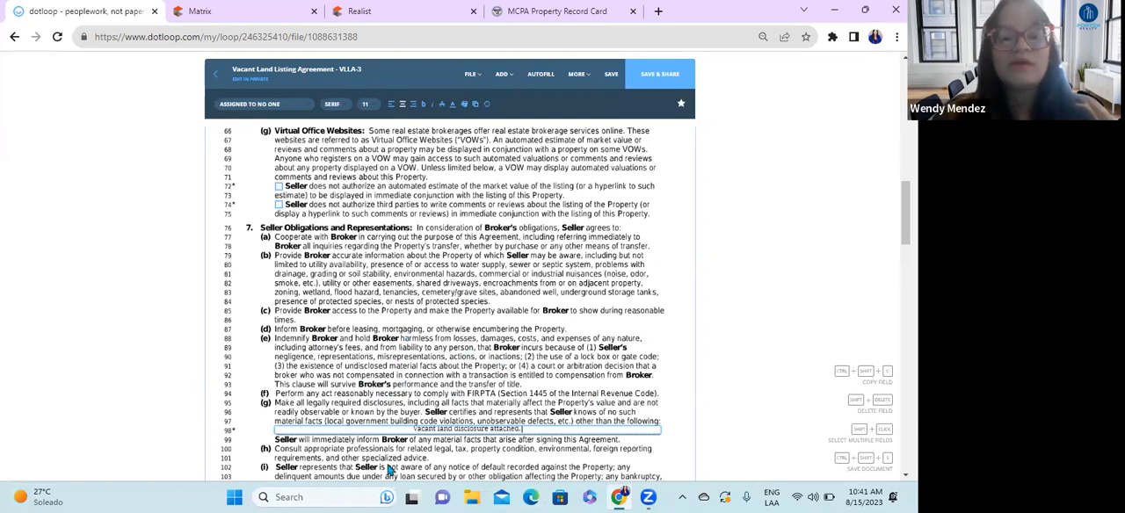
# Step: Enter 5 as the percentage of the total purchase price in Compensation paragraph 8(a) and center it
pyautogui.scroll(-3, 471, 429)
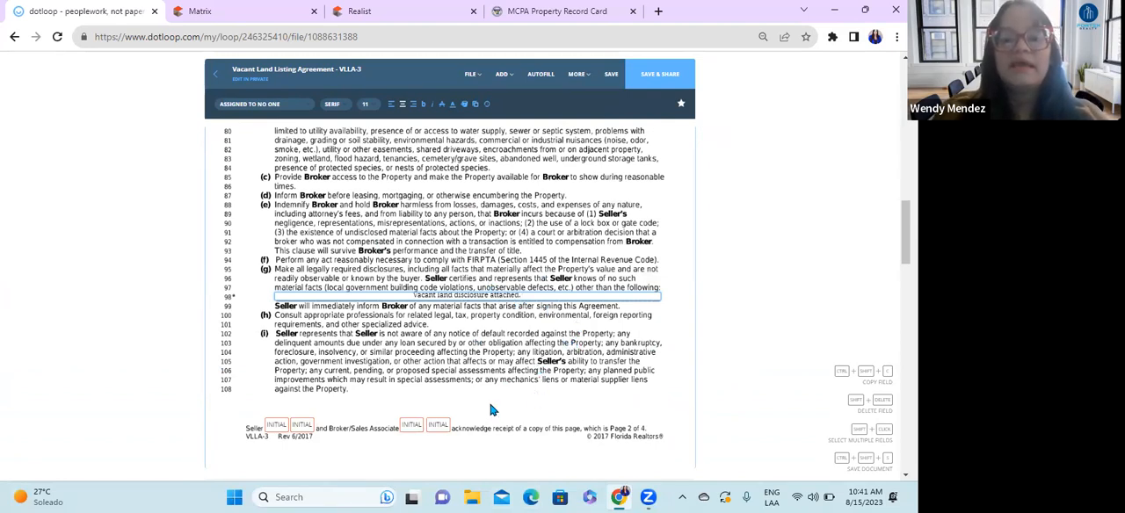
pyautogui.scroll(2, 492, 410)
pyautogui.scroll(-1, 492, 410)
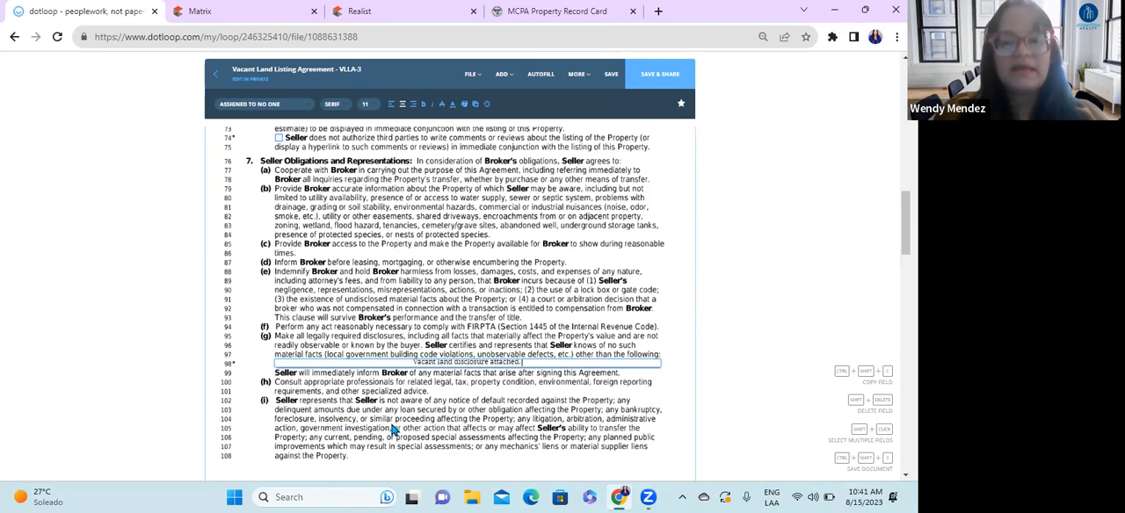
pyautogui.scroll(-1, 393, 429)
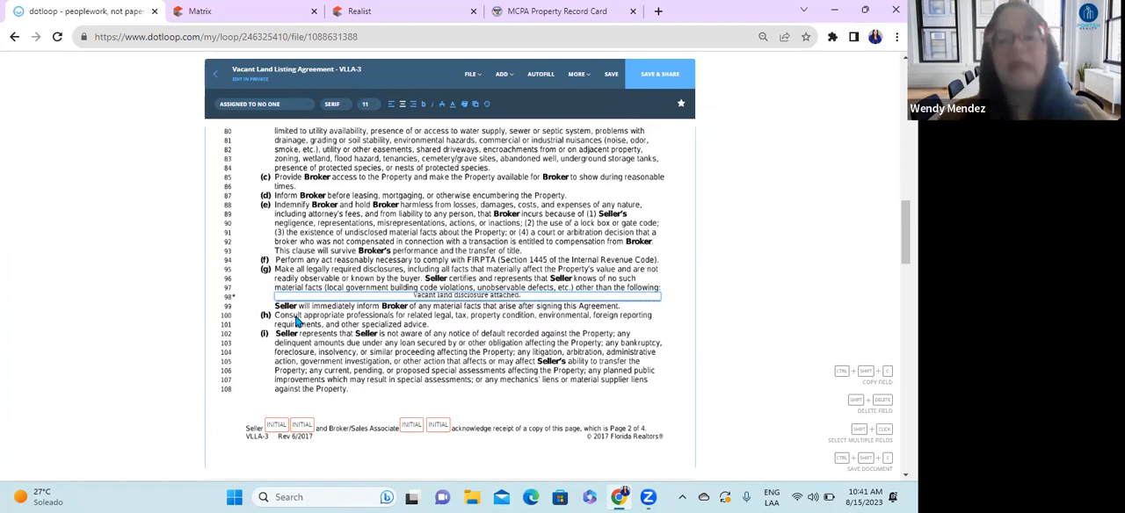
pyautogui.scroll(-6, 331, 287)
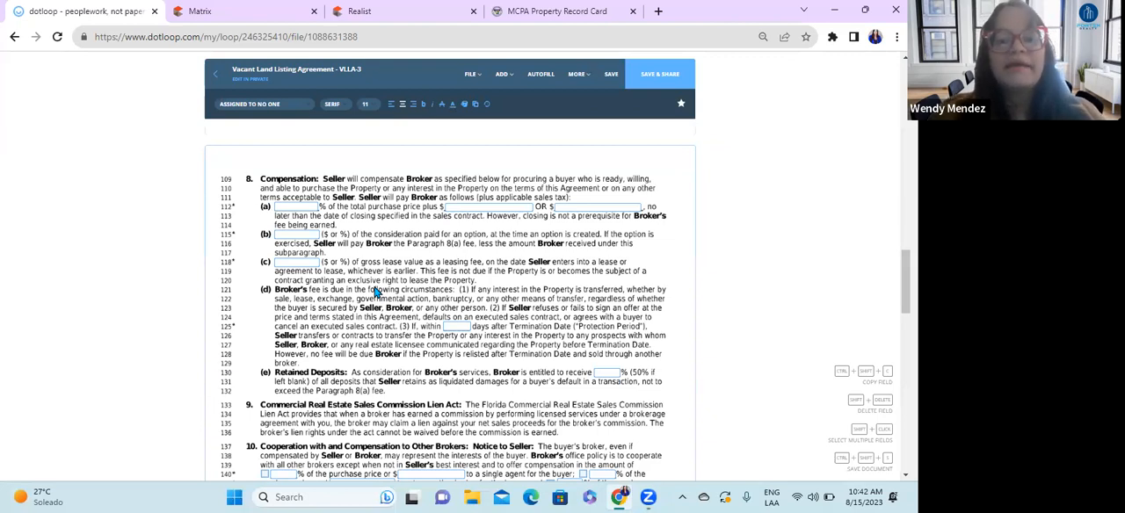
pyautogui.click(296, 206)
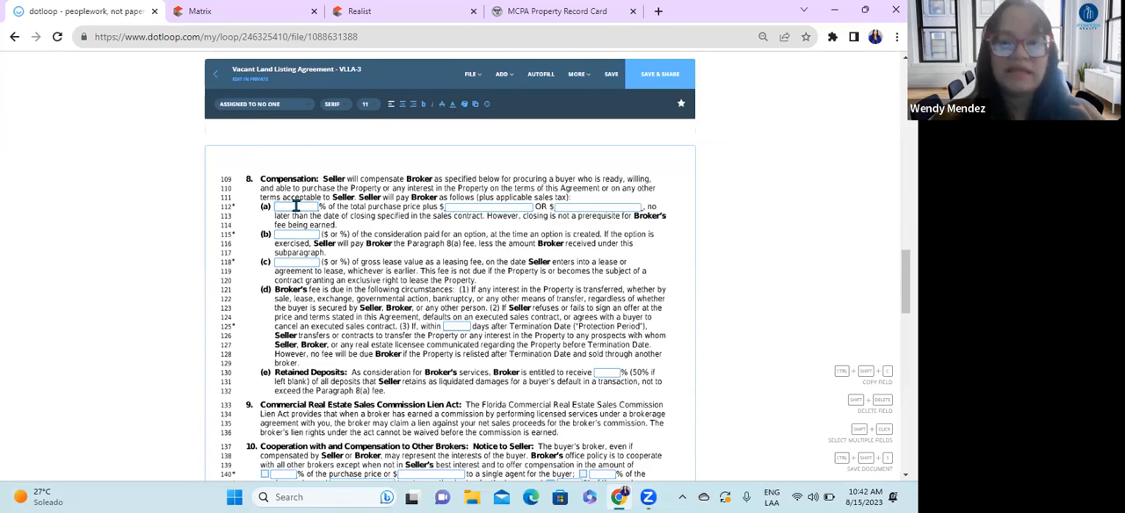
pyautogui.write('5')
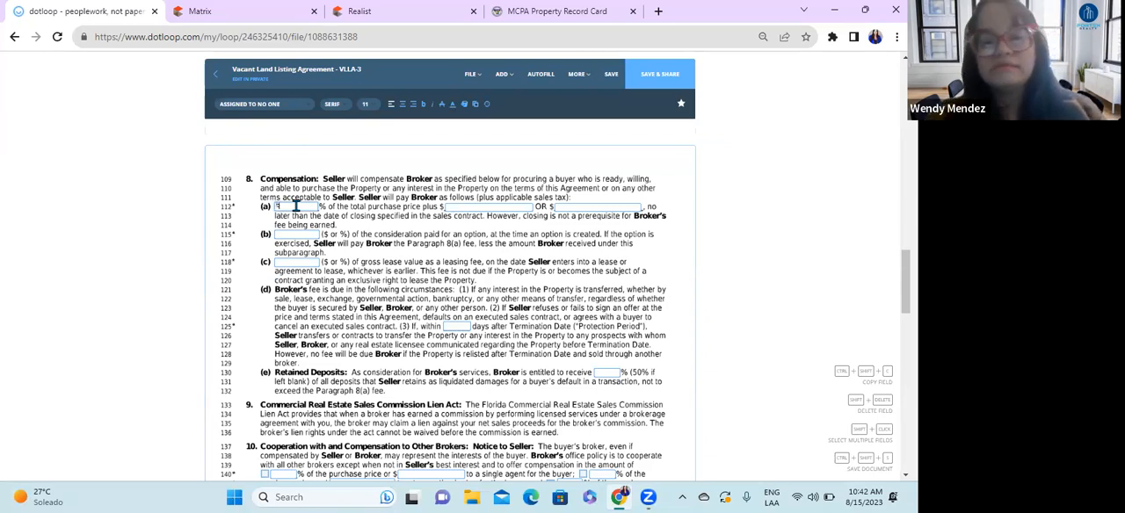
pyautogui.click(402, 105)
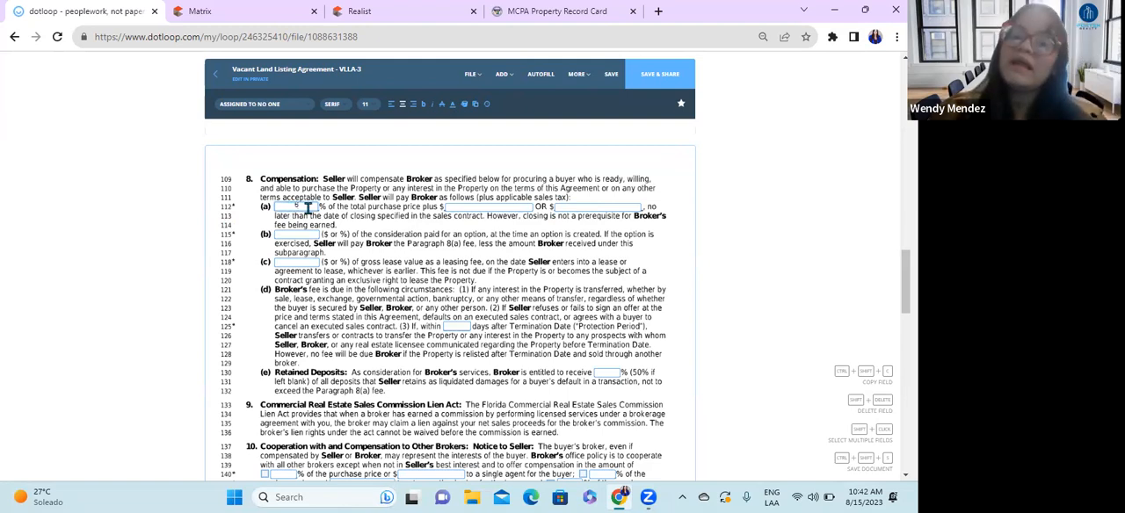
# Step: Try 10,000.00 as the alternative dollar amount in Compensation paragraph 8(a)
pyautogui.click(585, 209)
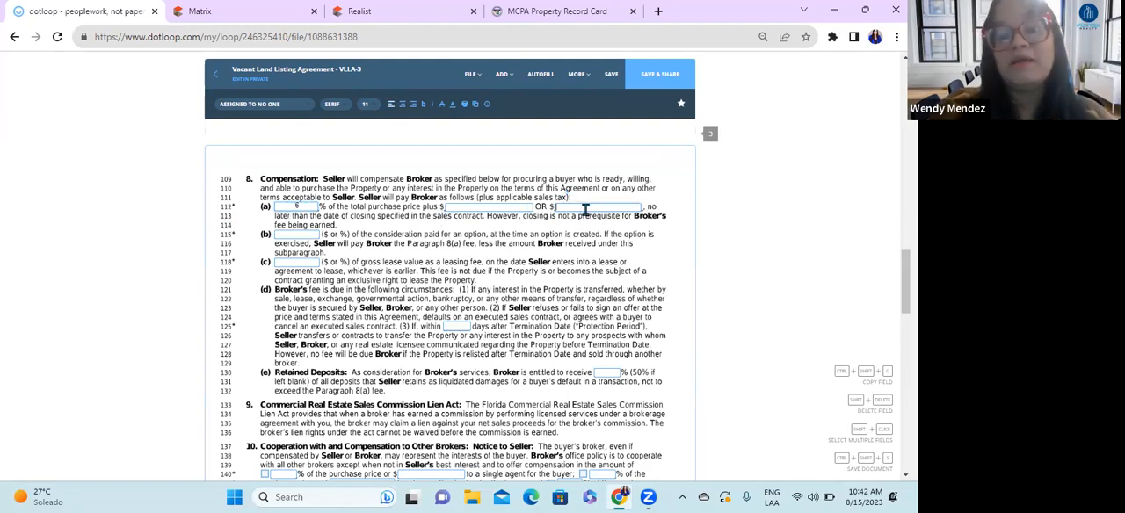
pyautogui.write('1')
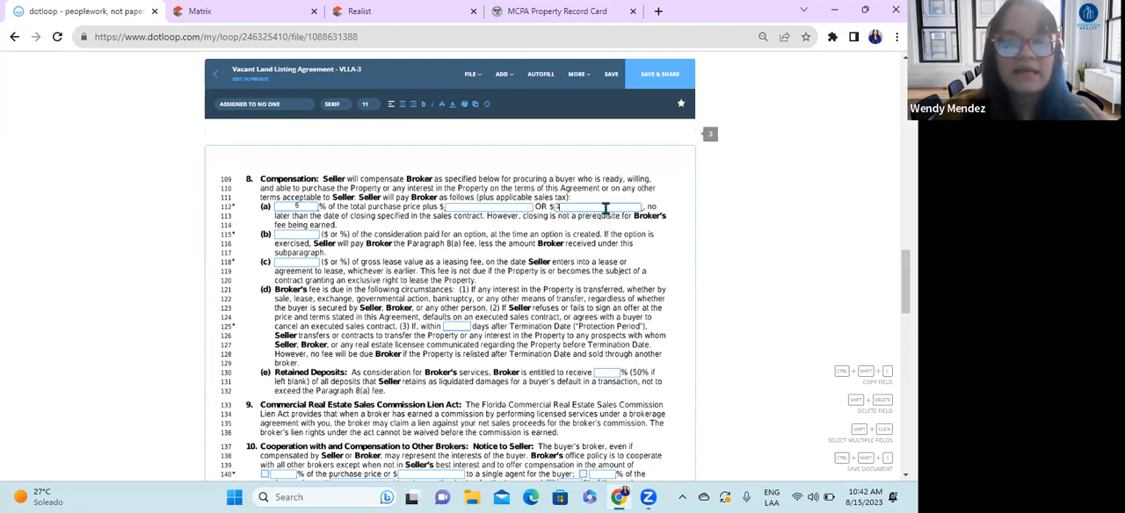
pyautogui.write('0,000')
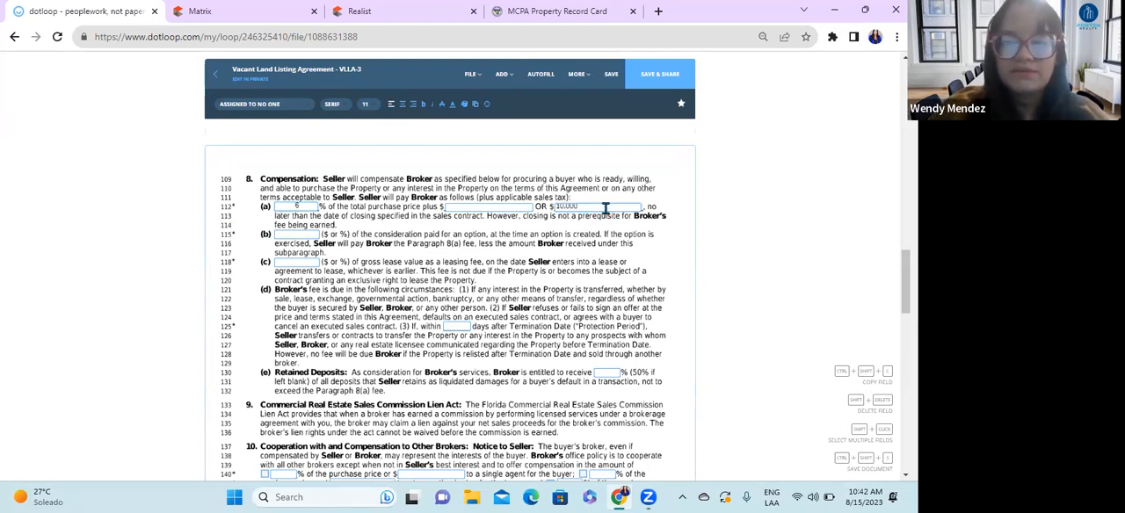
pyautogui.write('.00')
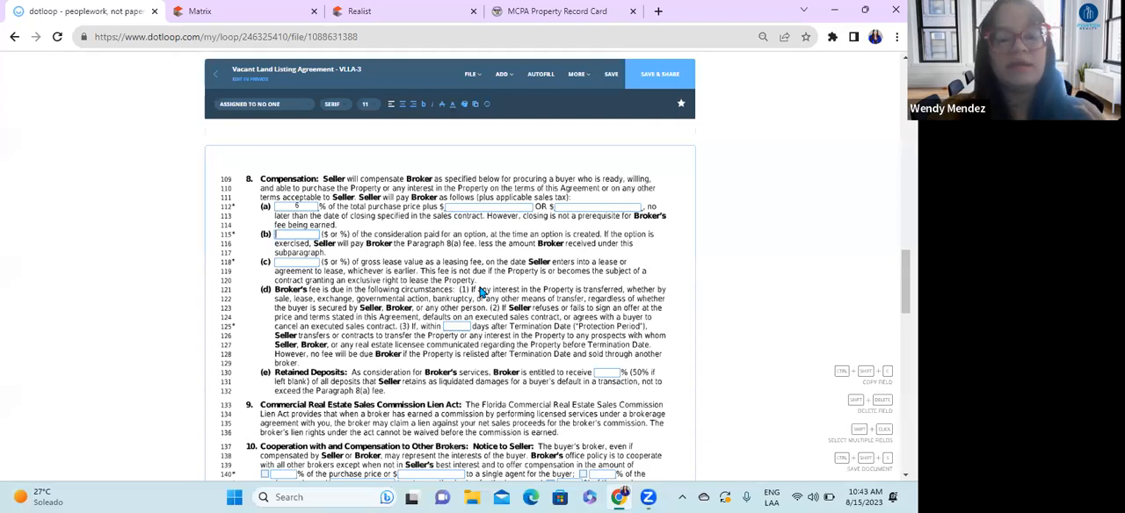
# Step: Try 50 as the compensation for an option in paragraph 8(b) and clear the field
pyautogui.write('0%')
pyautogui.press('BackSpace')
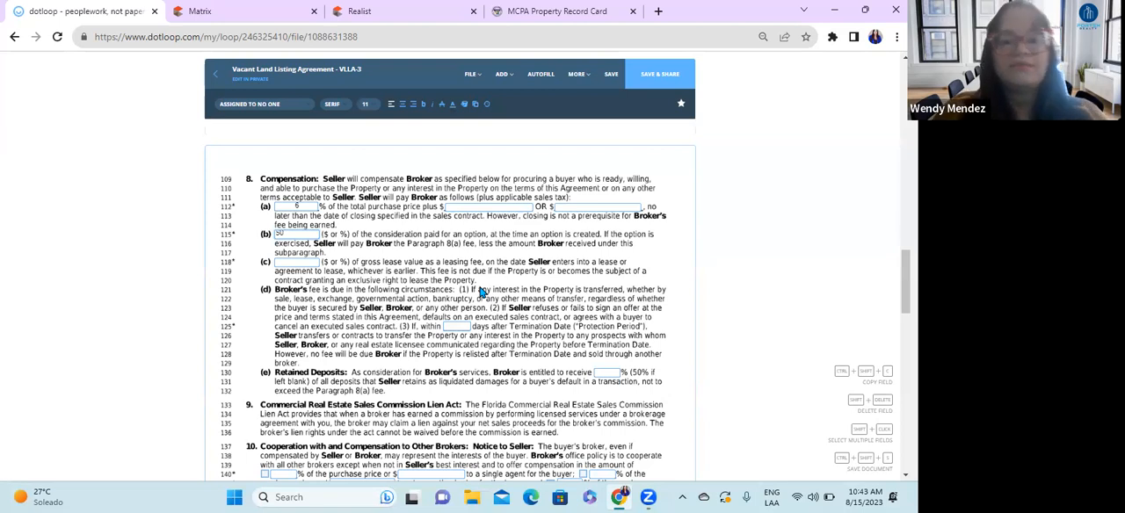
pyautogui.press('BackSpace')
pyautogui.press('BackSpace')
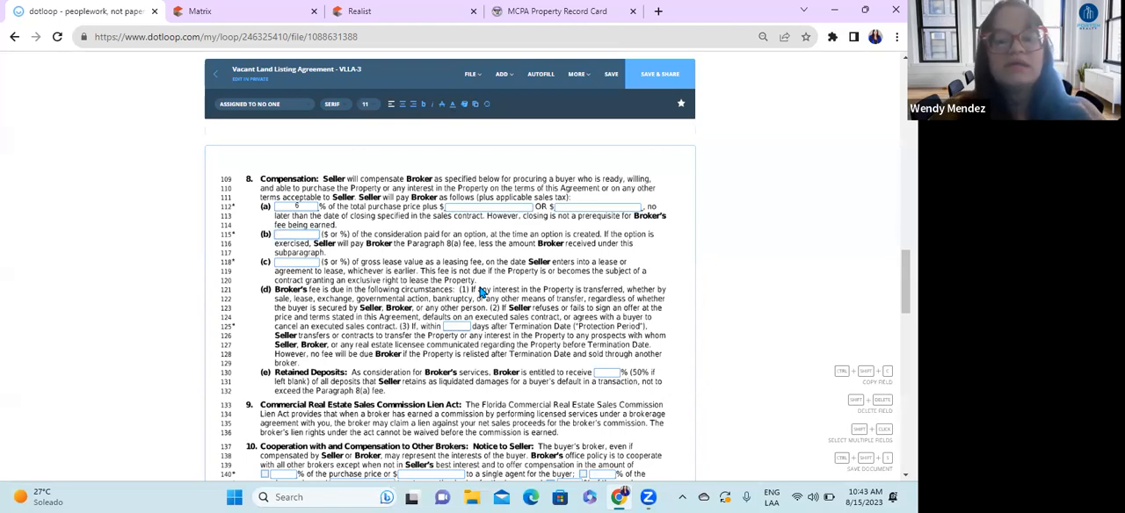
# Step: Set the compensation on the consideration paid for an option in paragraph 8(b) to "0."
pyautogui.write('0.00')
pyautogui.press('BackSpace')
pyautogui.press('BackSpace')
pyautogui.press('BackSpace')
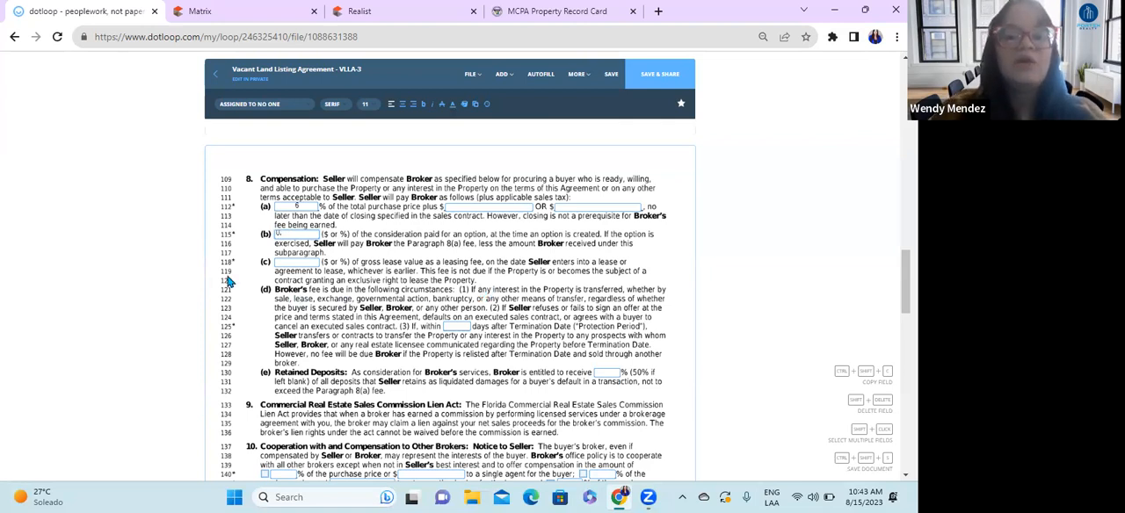
# Step: Set the leasing fee on gross lease value in paragraph 8(c) to "0." and center the entries in 8(b) and 8(c)
pyautogui.click(286, 262)
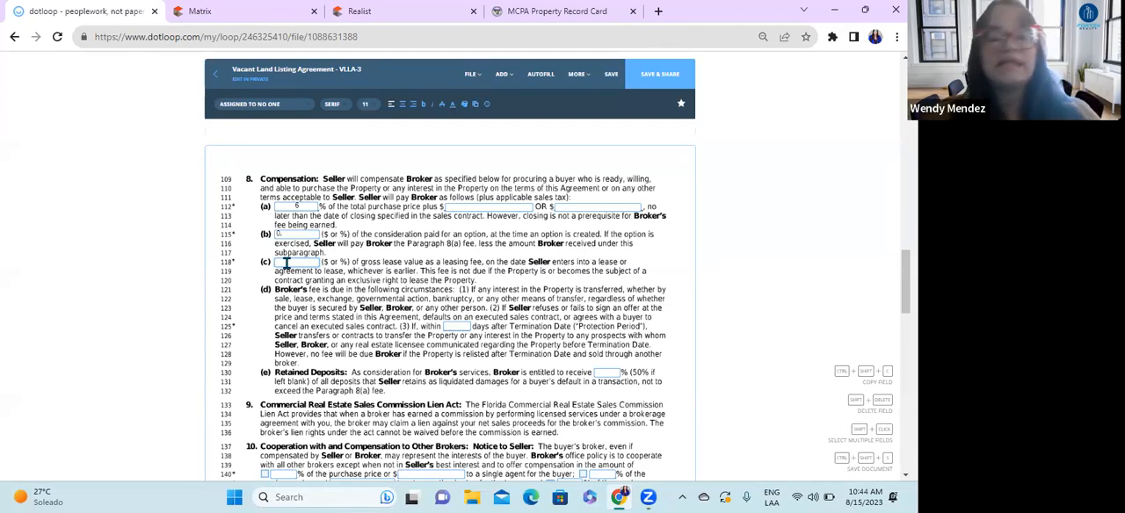
pyautogui.write('0')
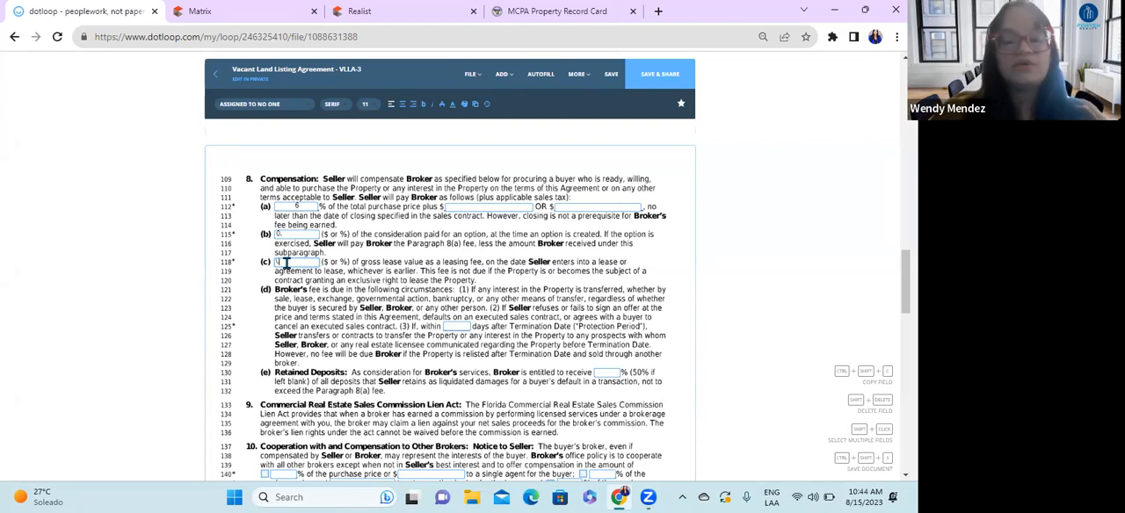
pyautogui.write('.0')
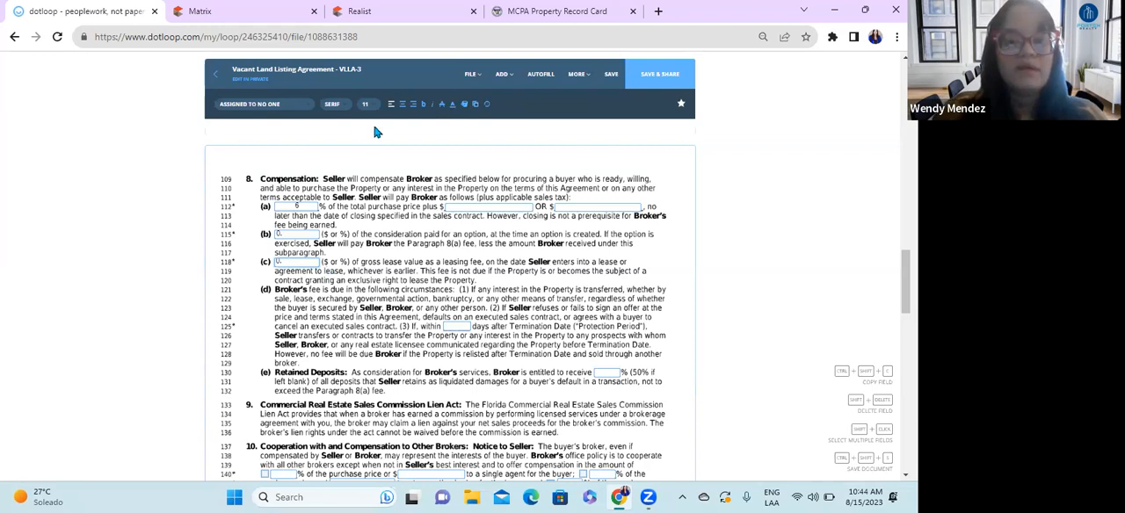
pyautogui.click(402, 106)
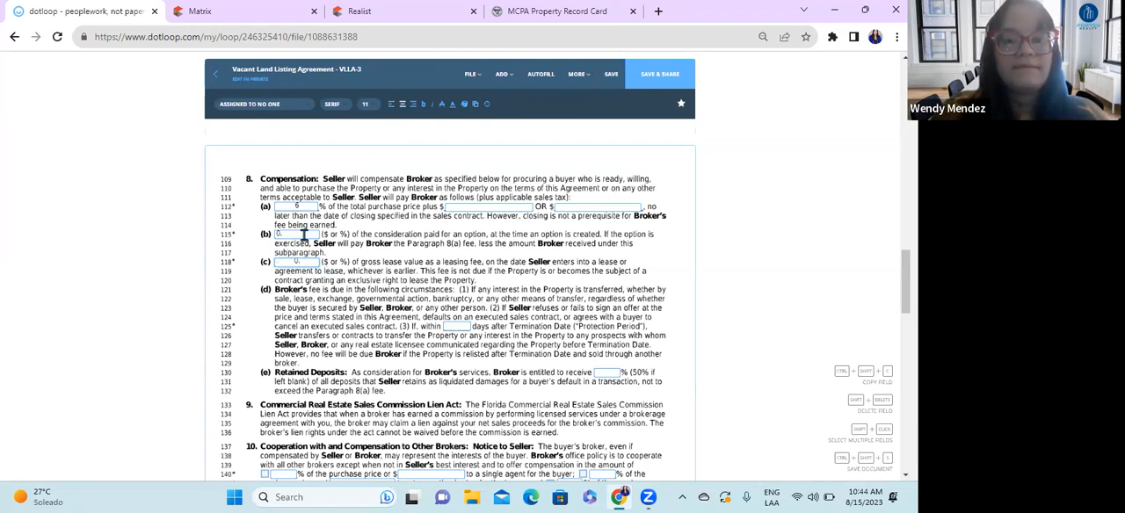
pyautogui.click(401, 105)
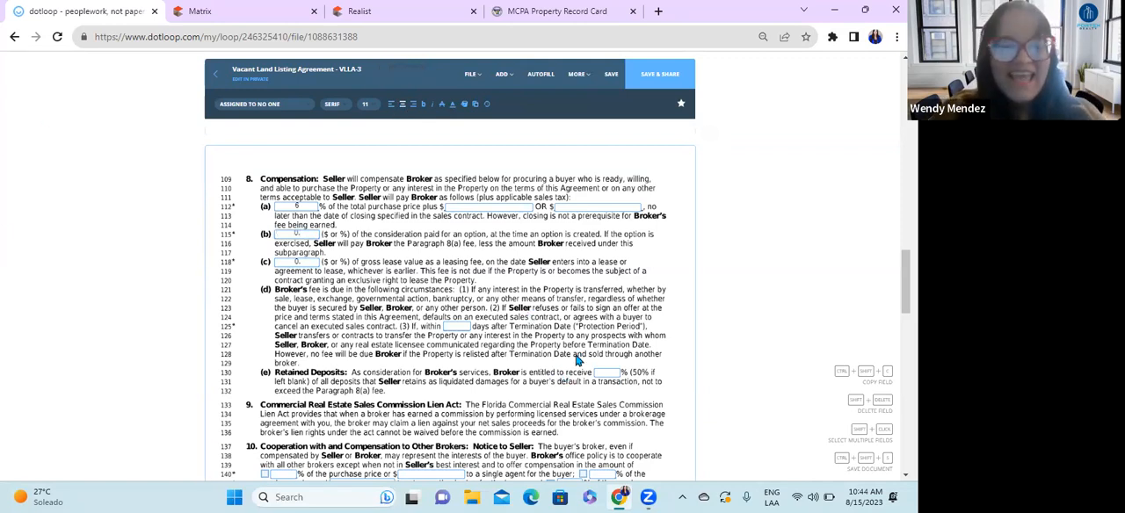
# Step: Set the Protection Period after the Termination Date in paragraph 8(d) to 180 days and center the value
pyautogui.scroll(-2, 383, 363)
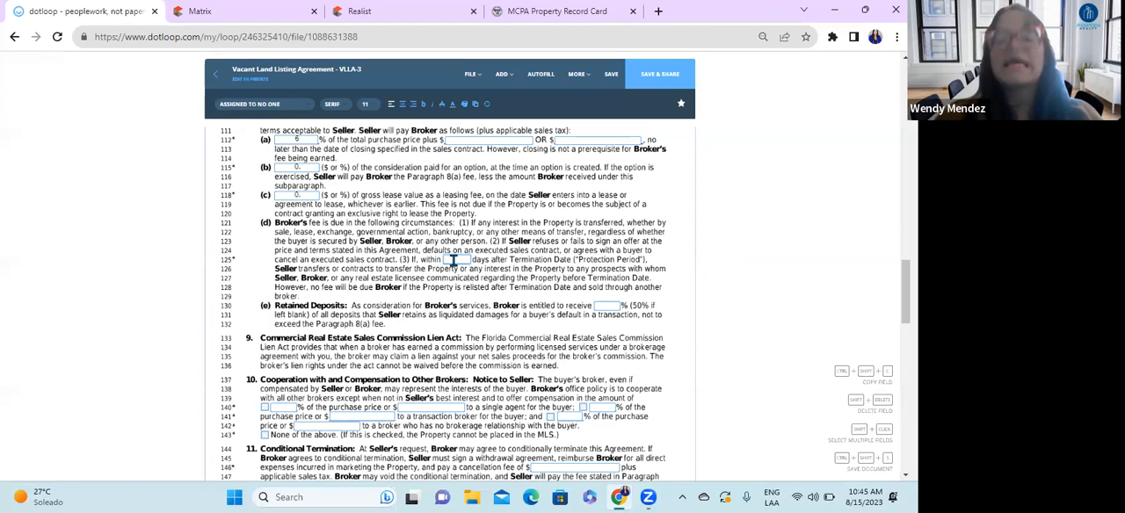
pyautogui.write('180')
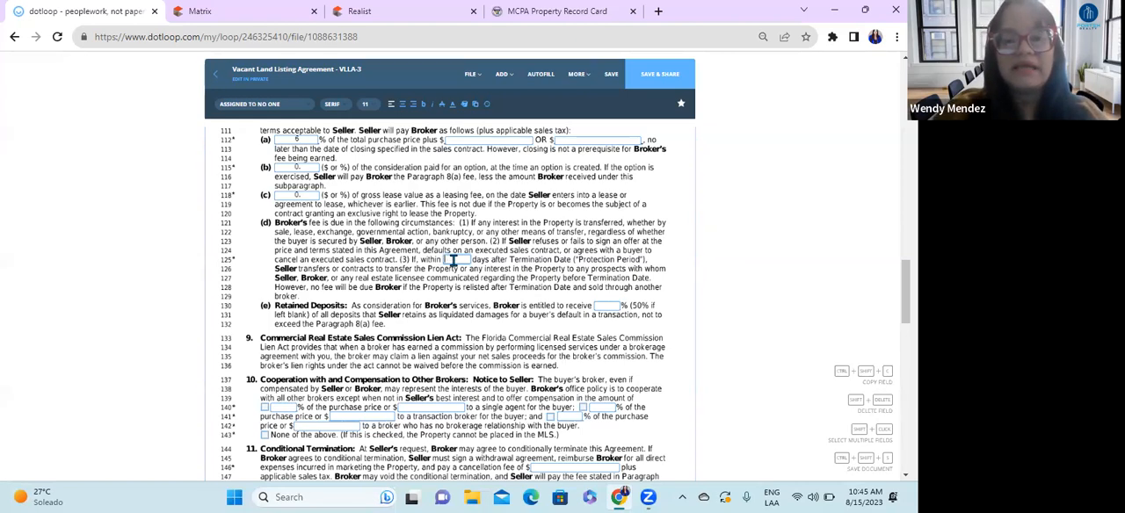
pyautogui.click(406, 103)
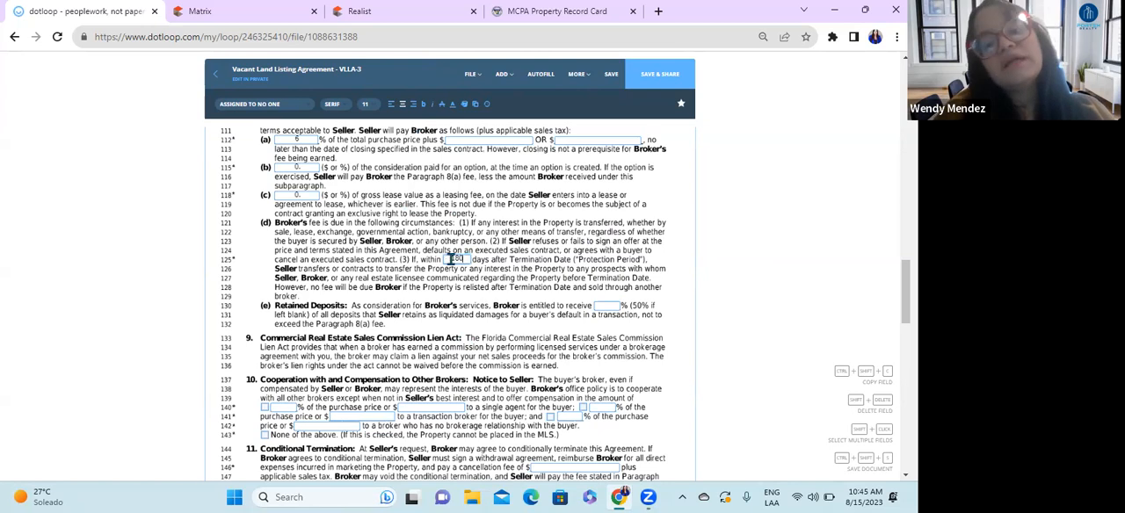
pyautogui.moveTo(464, 259); pyautogui.dragTo(450, 259)
pyautogui.click(540, 291)
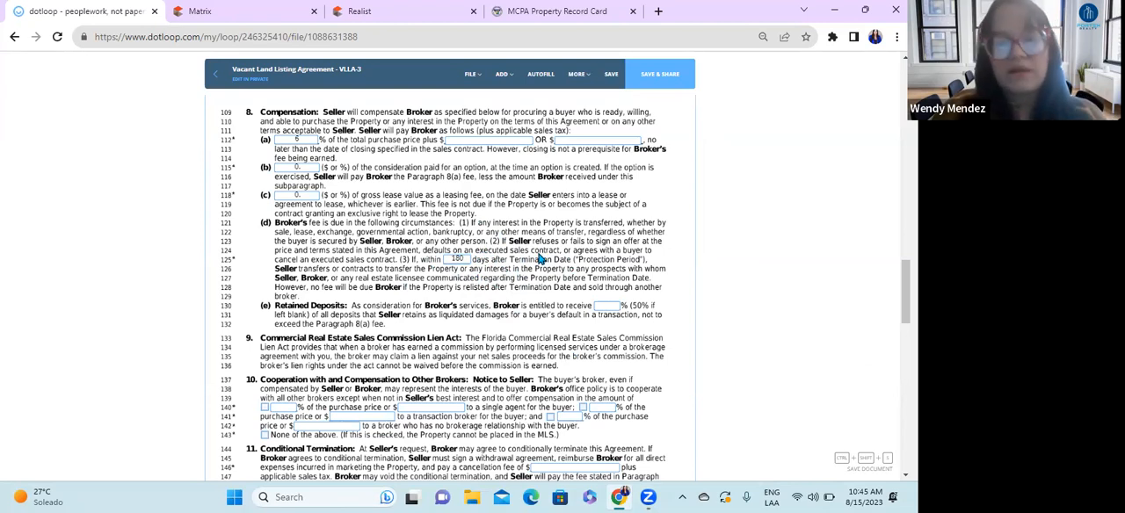
# Step: Examine the Retained Deposits percentage in paragraph 8(e) against the surrounding compensation terms
pyautogui.scroll(-1, 392, 291)
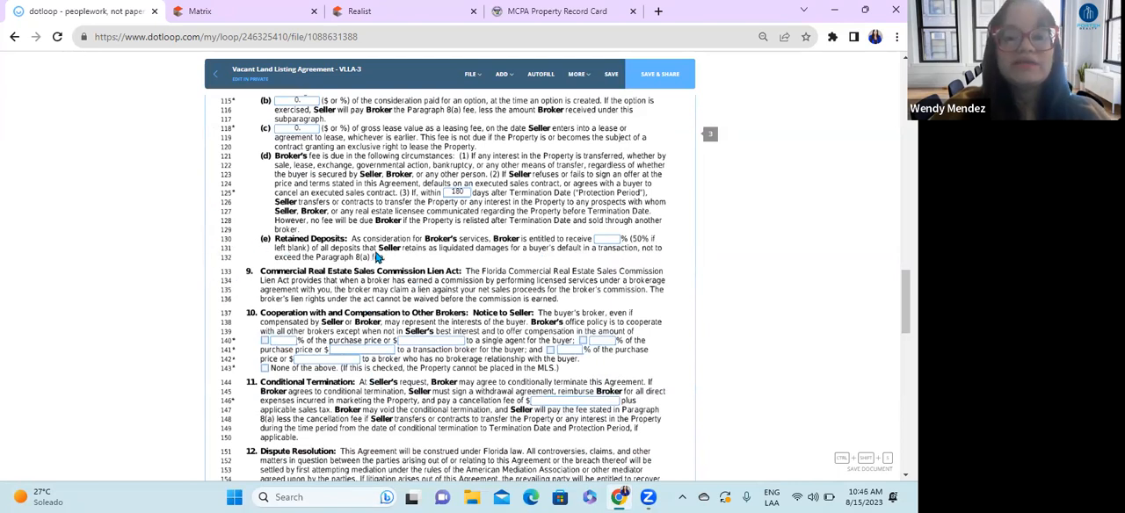
pyautogui.click(597, 244)
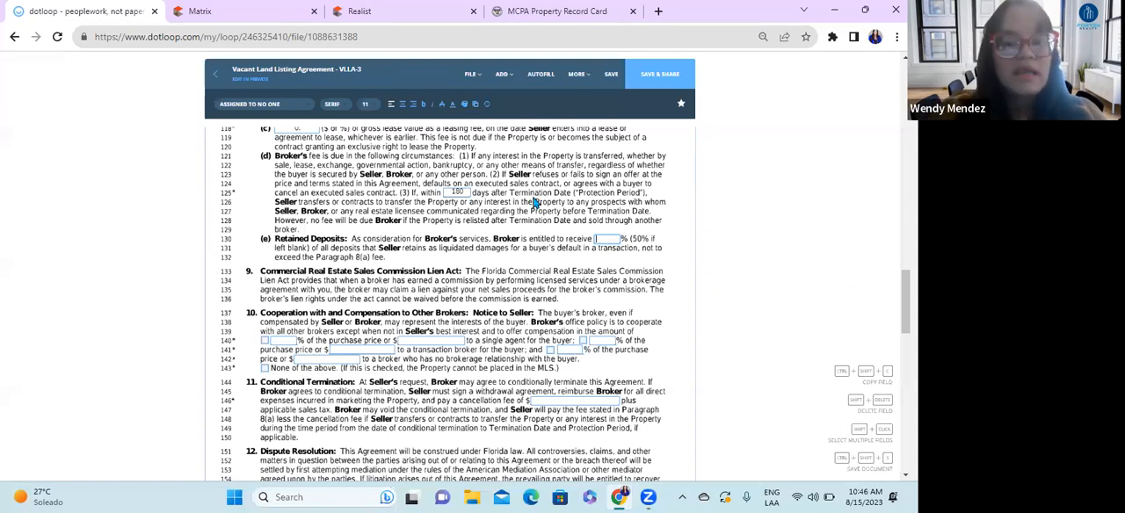
pyautogui.scroll(-1, 246, 257)
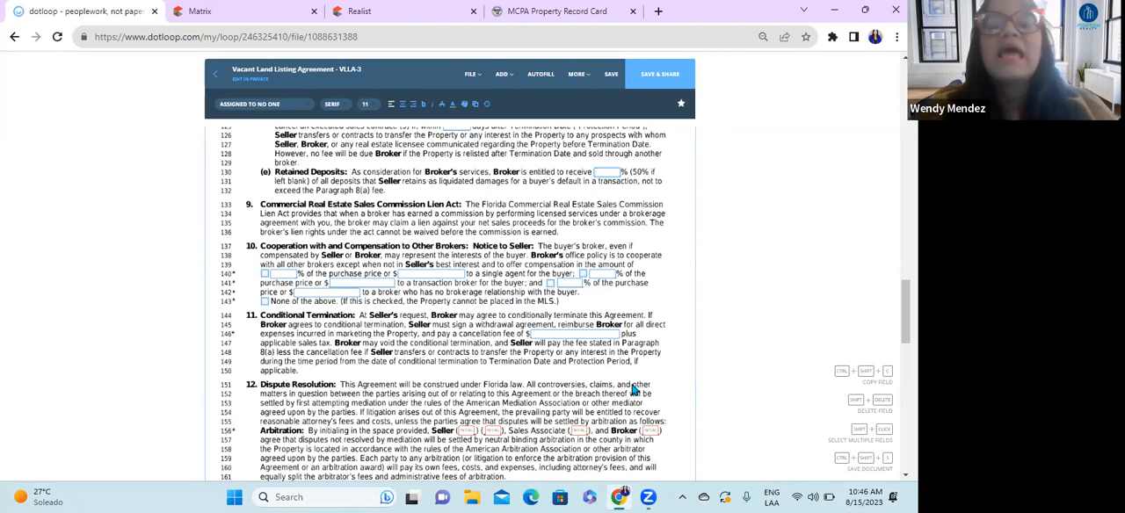
pyautogui.scroll(8, 301, 314)
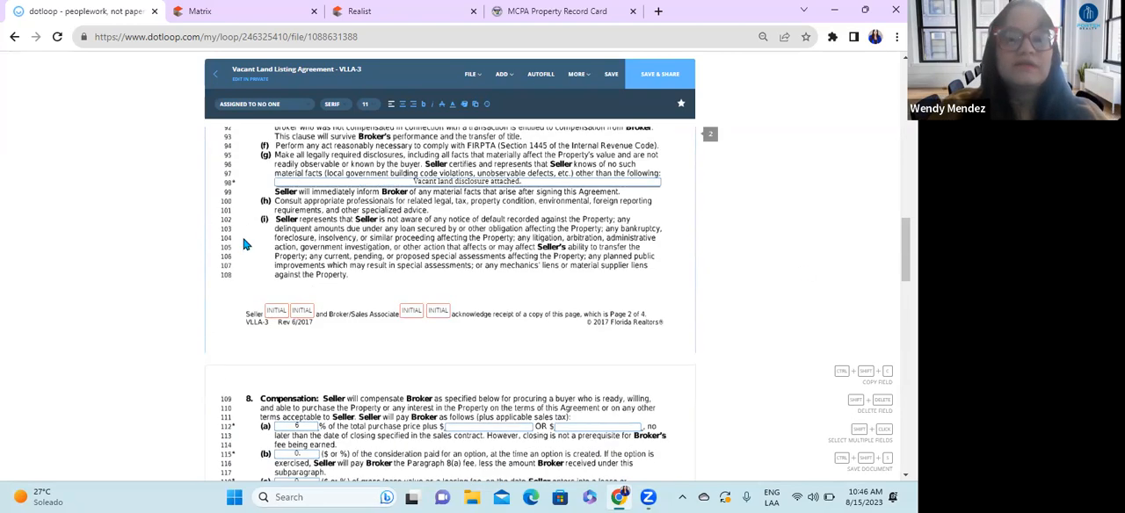
pyautogui.scroll(-8, 302, 315)
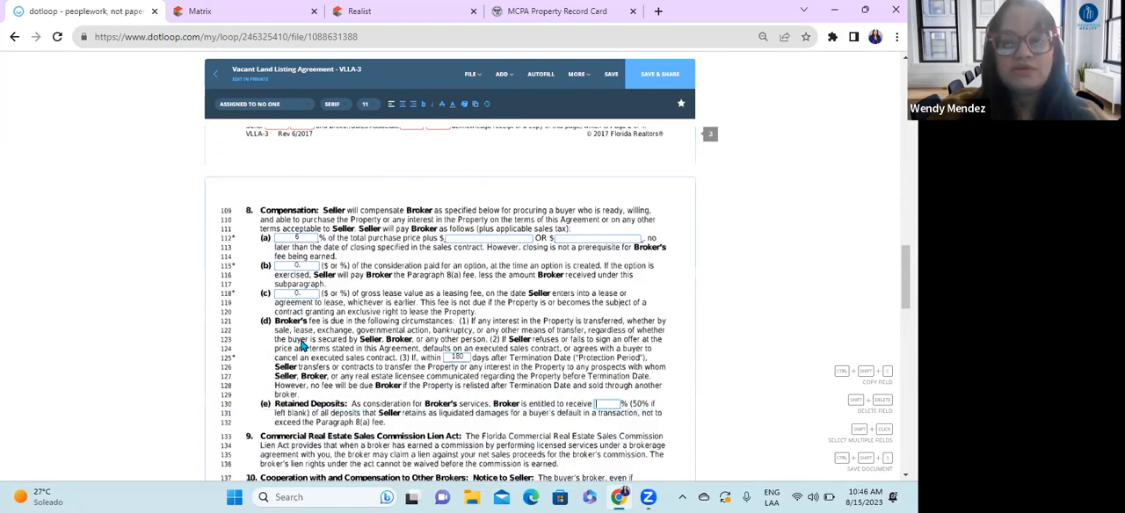
# Step: In paragraph 10, select and enter compensation of 3% of the purchase price for a single agent and 3% for a transaction broker
pyautogui.scroll(-2, 301, 346)
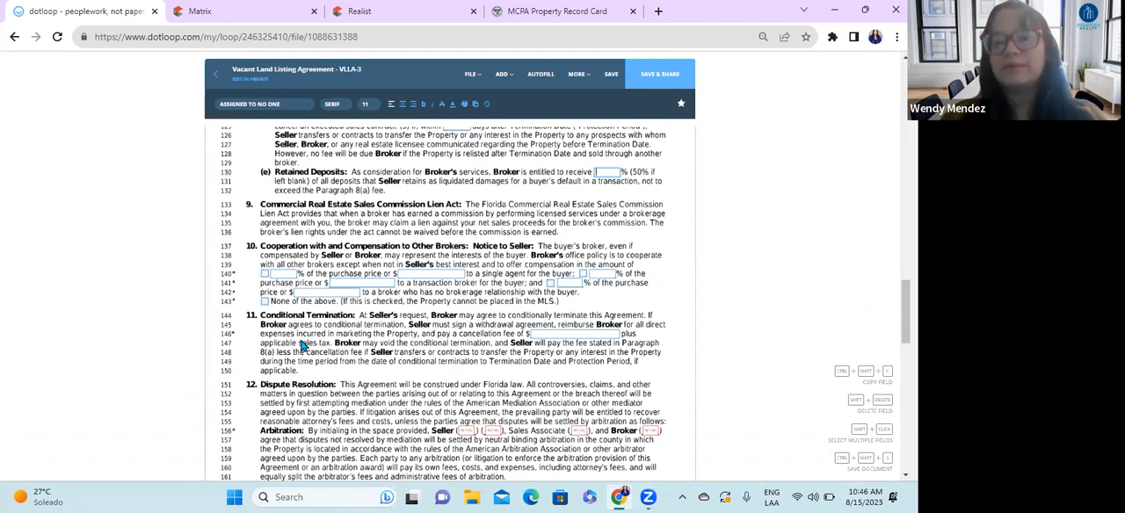
pyautogui.click(264, 275)
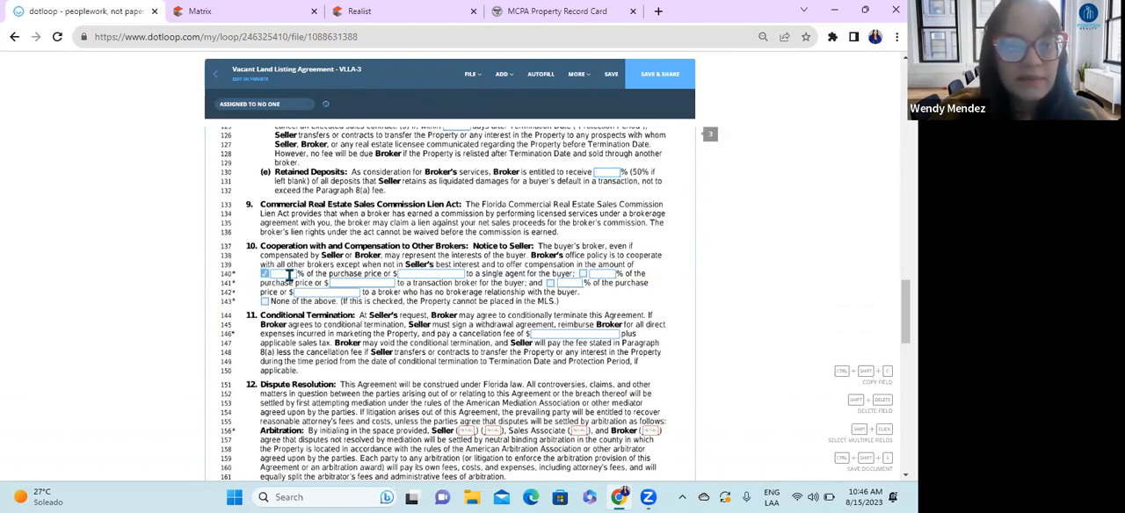
pyautogui.click(403, 105)
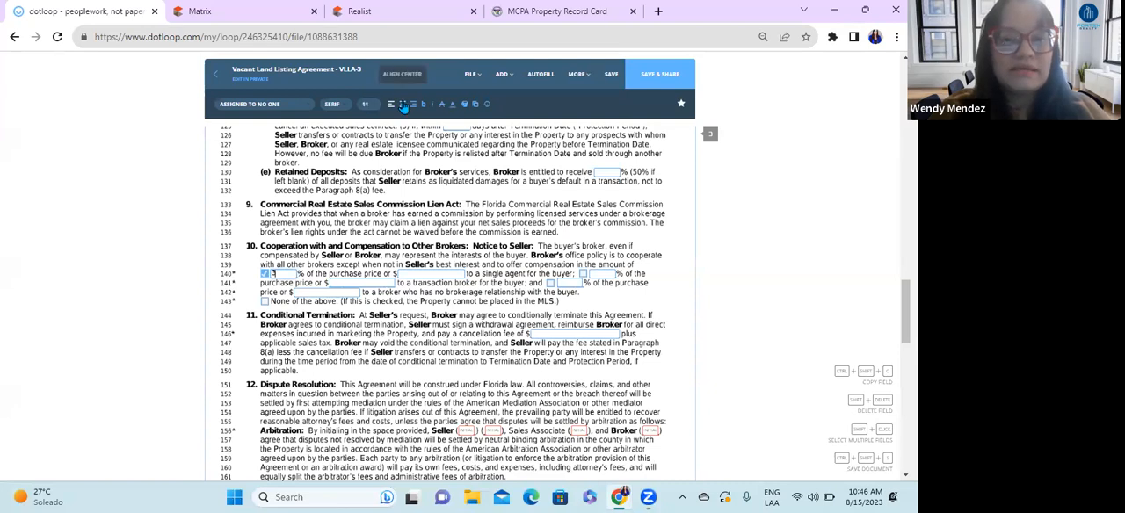
pyautogui.click(582, 275)
pyautogui.write('3')
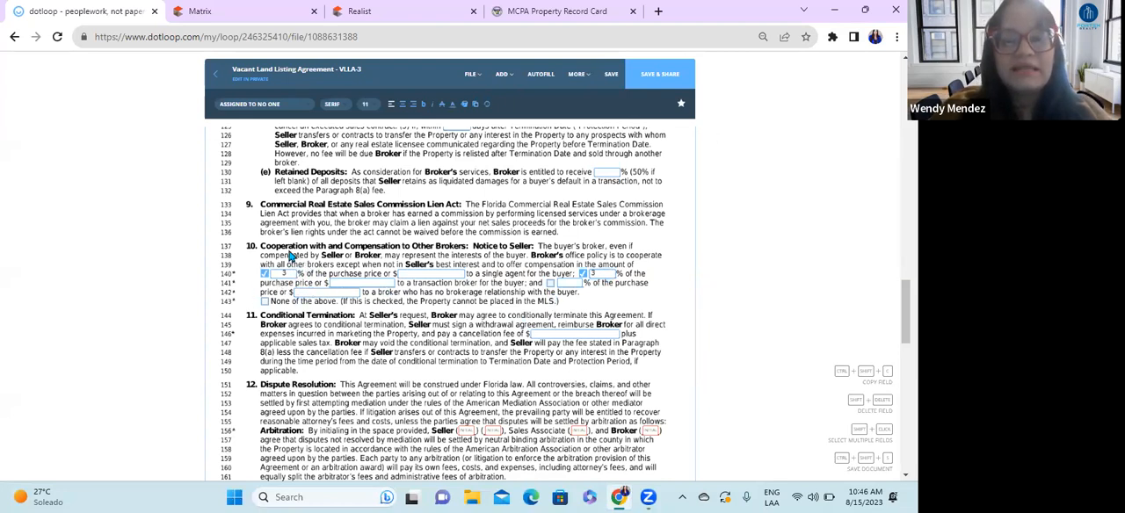
# Step: In paragraph 10, select compensation for a broker with no brokerage relationship and set it to 1% of the purchase price
pyautogui.click(550, 283)
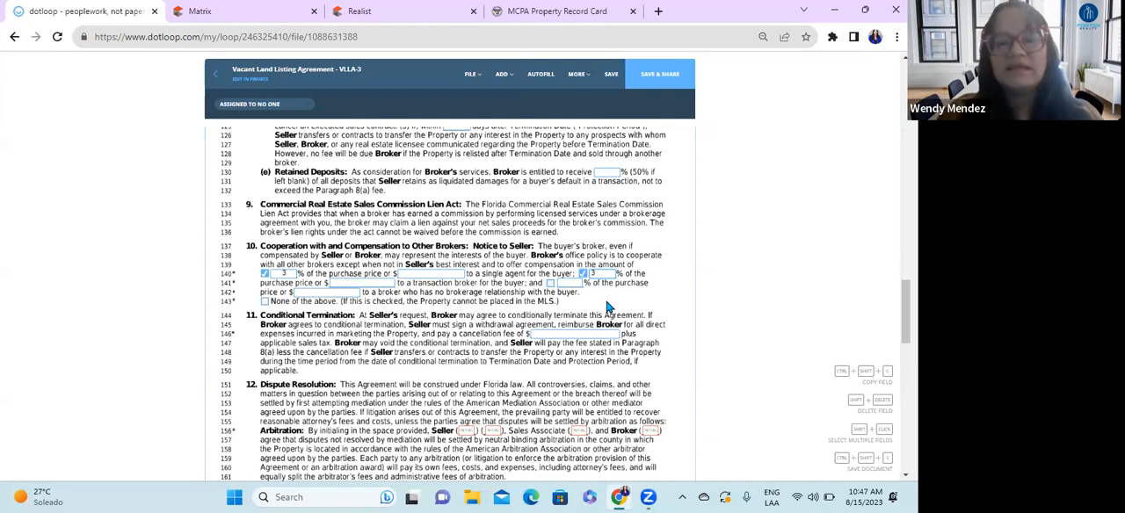
pyautogui.click(551, 283)
pyautogui.click(577, 284)
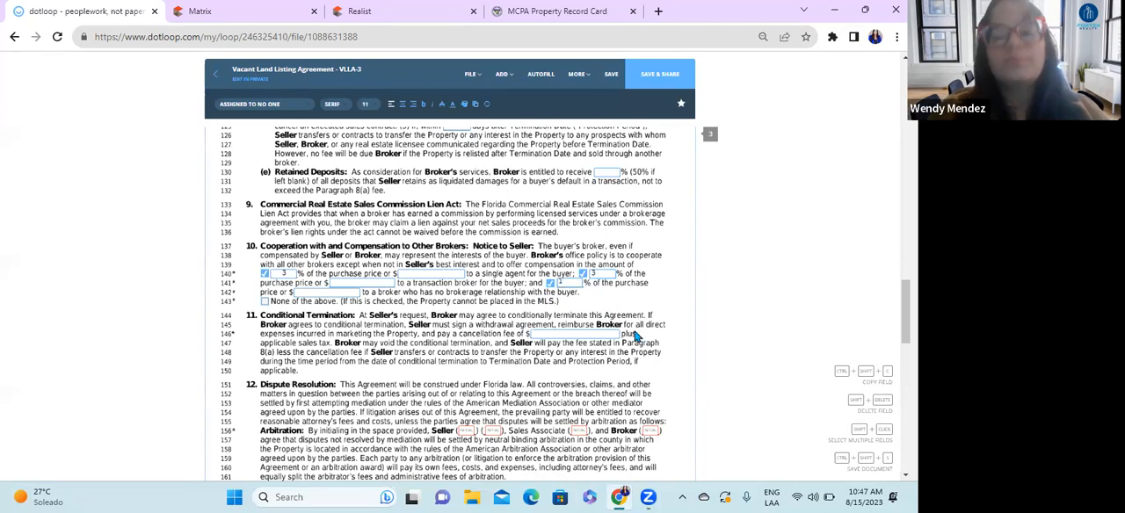
pyautogui.click(629, 300)
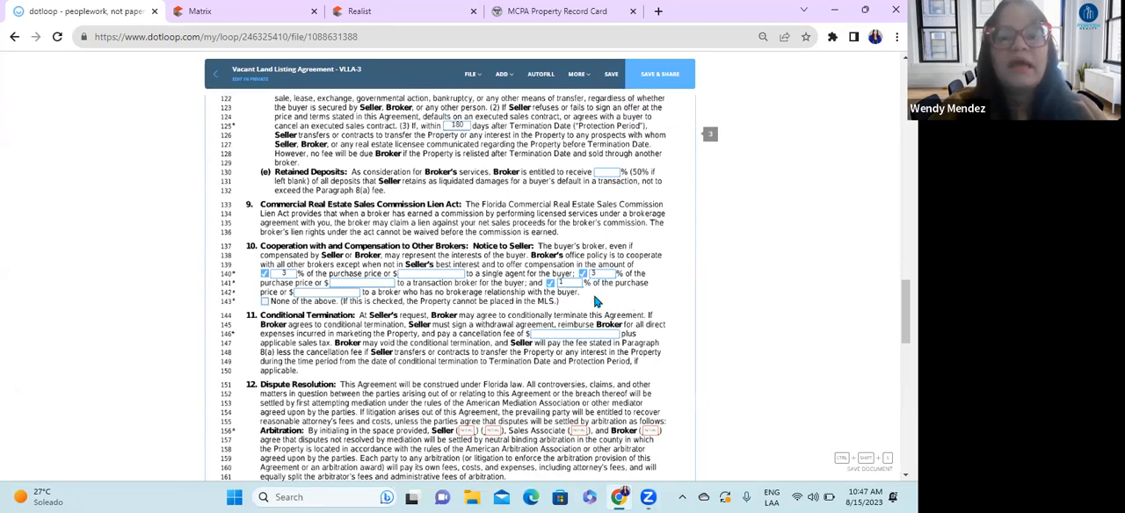
# Step: Center the no-brokerage-relationship and transaction broker percentages in paragraph 10
pyautogui.click(569, 281)
pyautogui.click(403, 104)
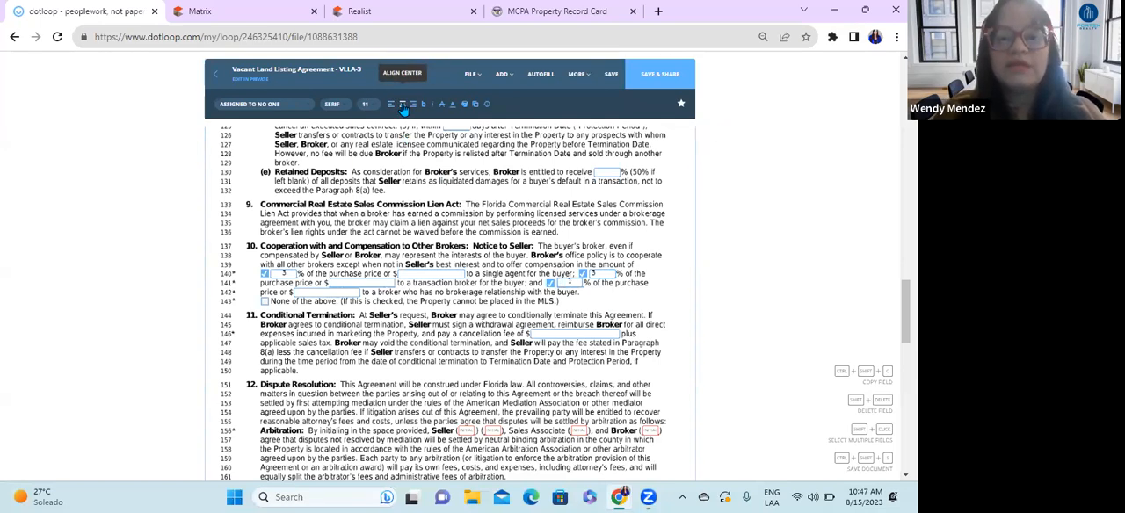
pyautogui.click(593, 273)
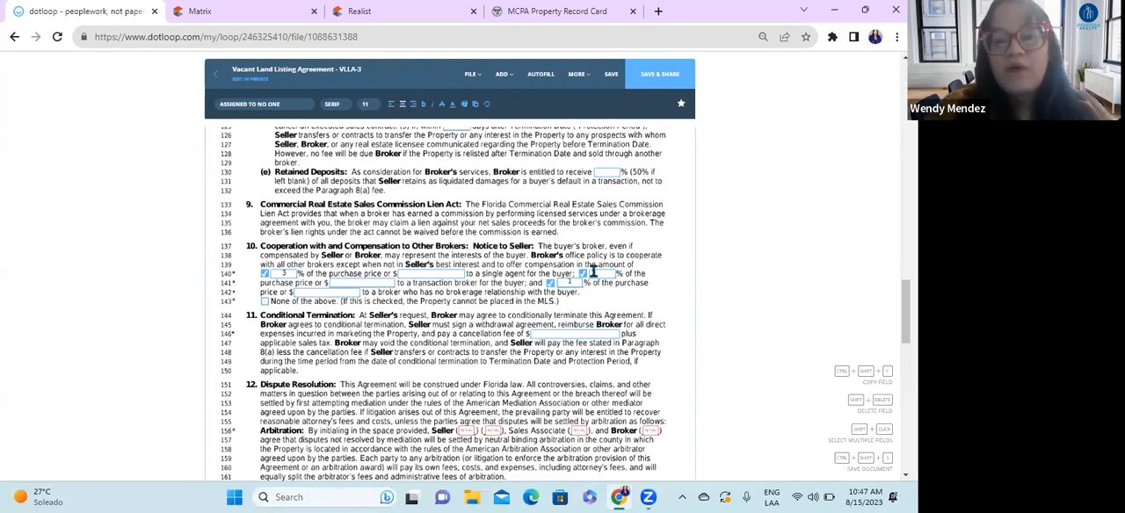
pyautogui.click(402, 105)
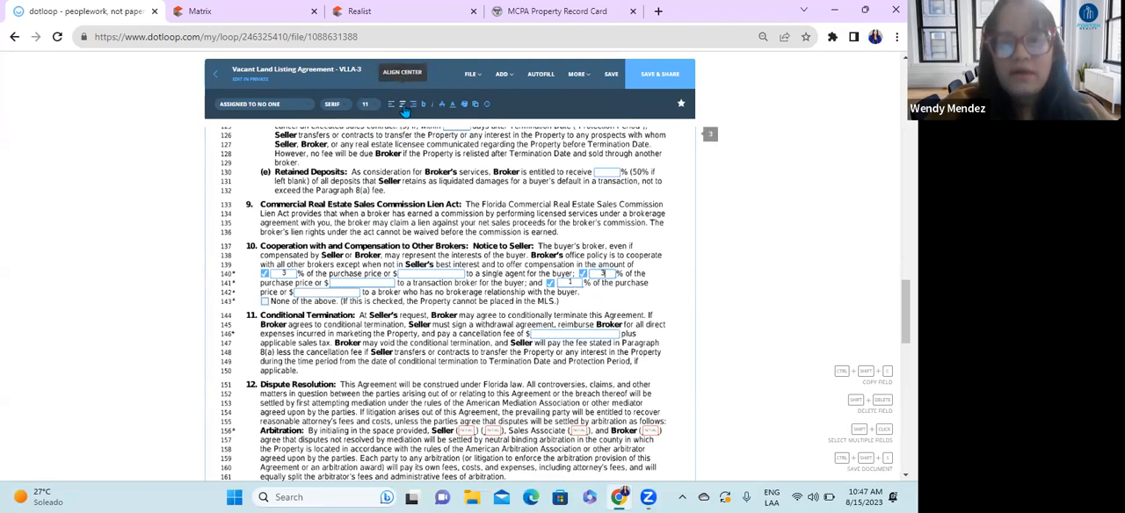
pyautogui.click(415, 274)
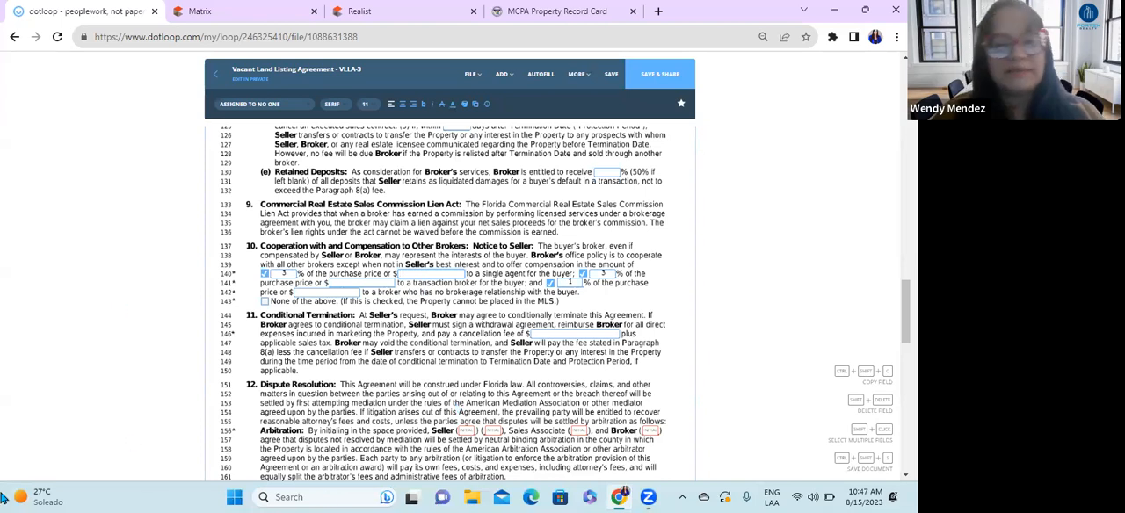
# Step: Examine the cancellation fee in Conditional Termination paragraph 11 and the Dispute Resolution terms in paragraph 12
pyautogui.scroll(-1, 361, 358)
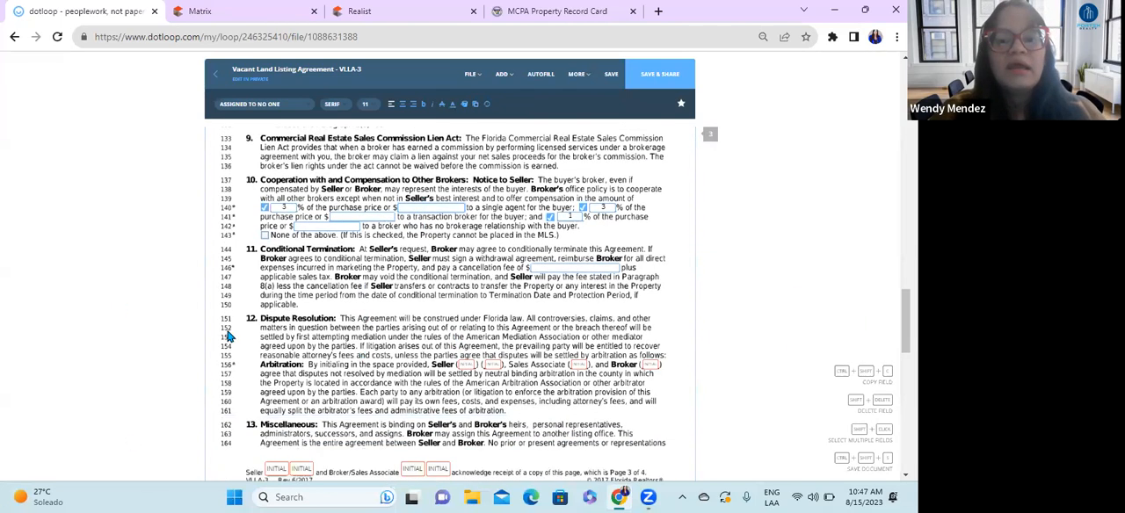
pyautogui.scroll(-1, 301, 343)
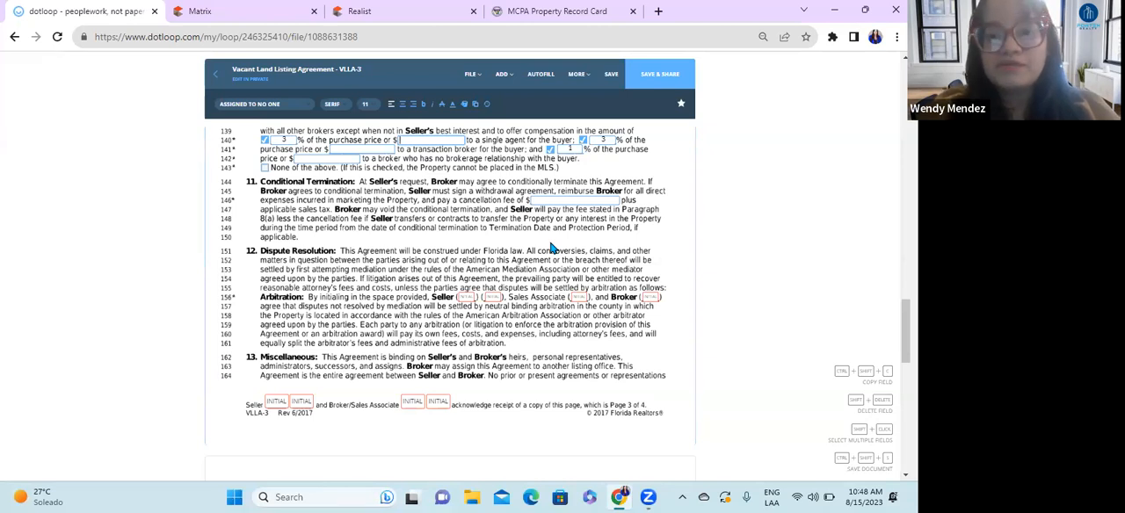
pyautogui.click(567, 200)
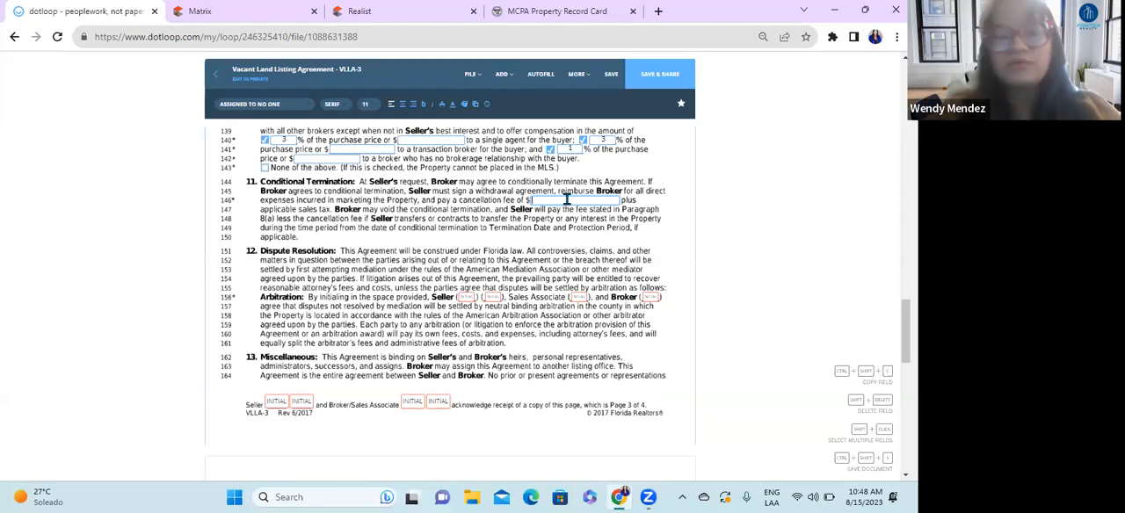
pyautogui.scroll(-1, 418, 259)
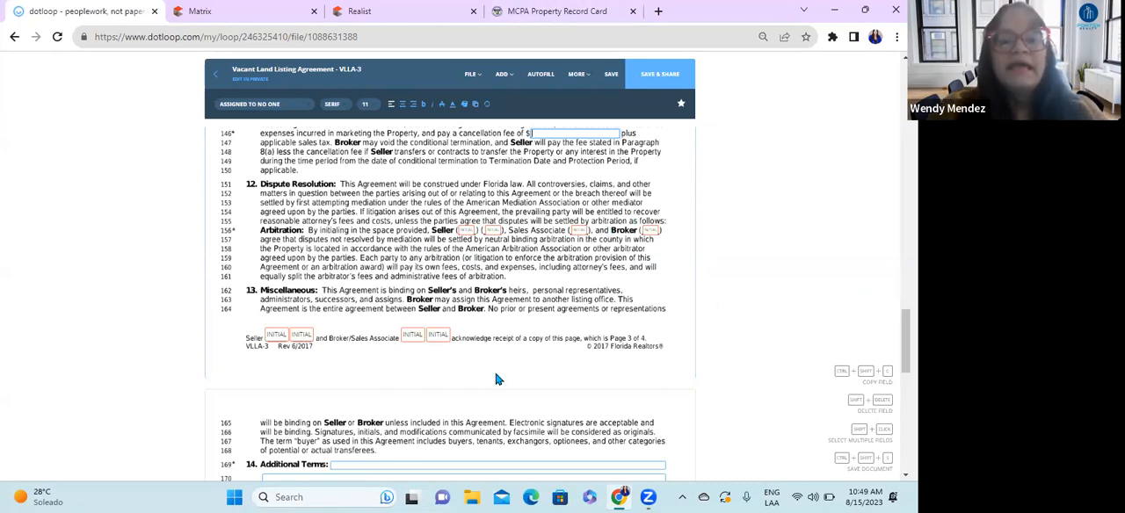
# Step: Open the grouped Additional Terms lines in paragraph 14 for editing and enter "Seller will agree to pay"
pyautogui.scroll(-3, 498, 379)
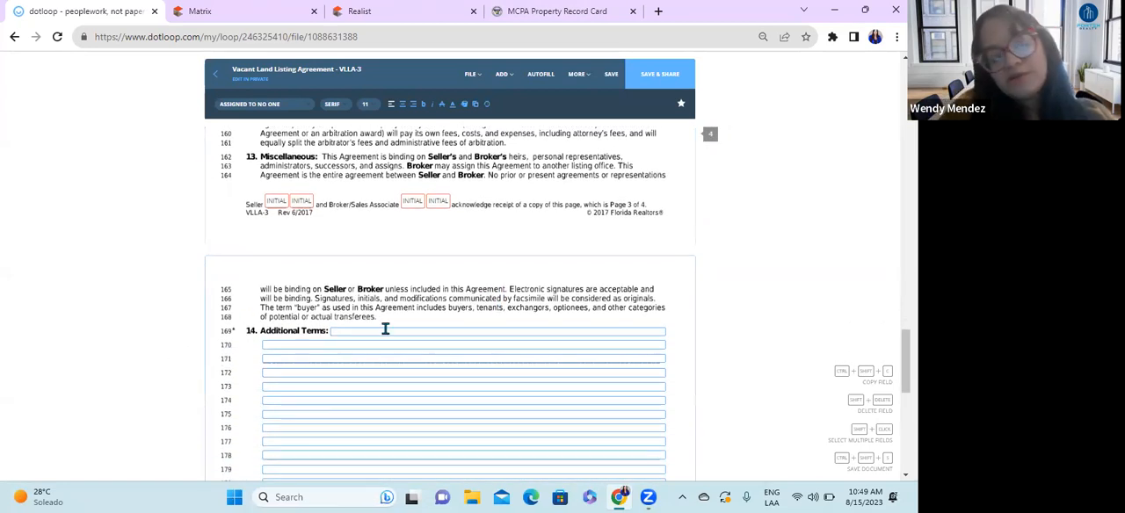
pyautogui.click(385, 329)
pyautogui.click(392, 353)
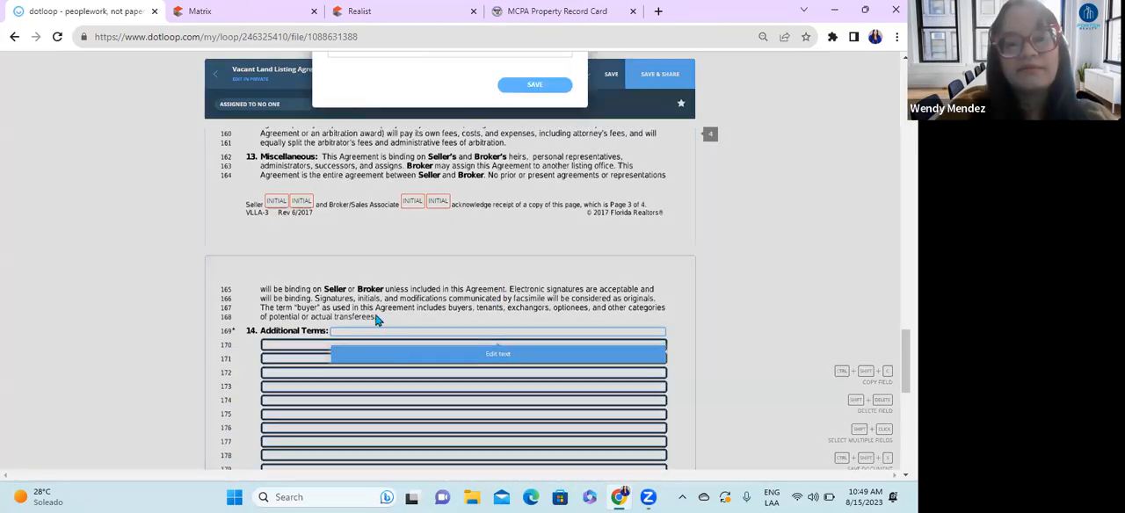
pyautogui.write('Seller will')
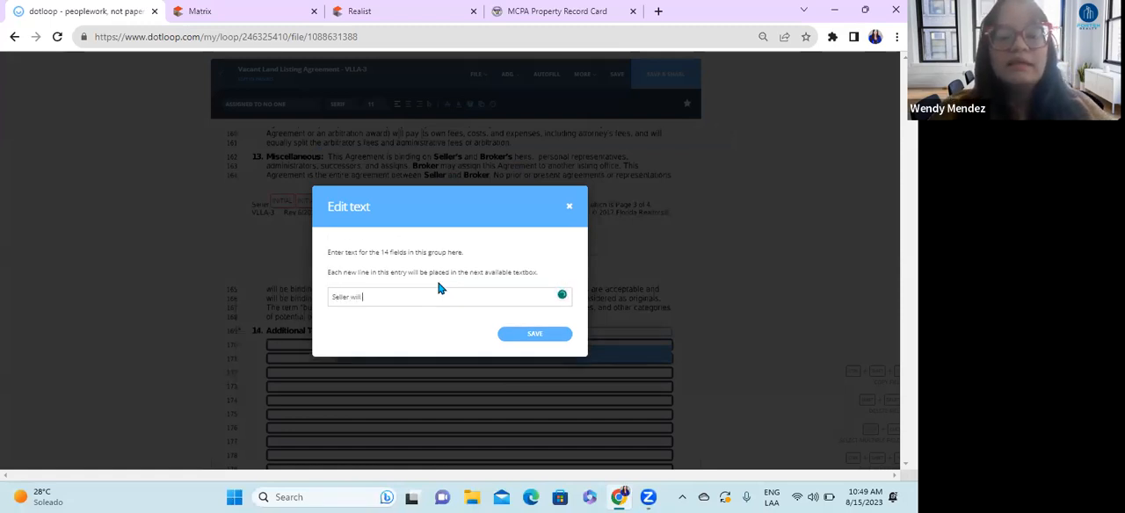
pyautogui.write(' a')
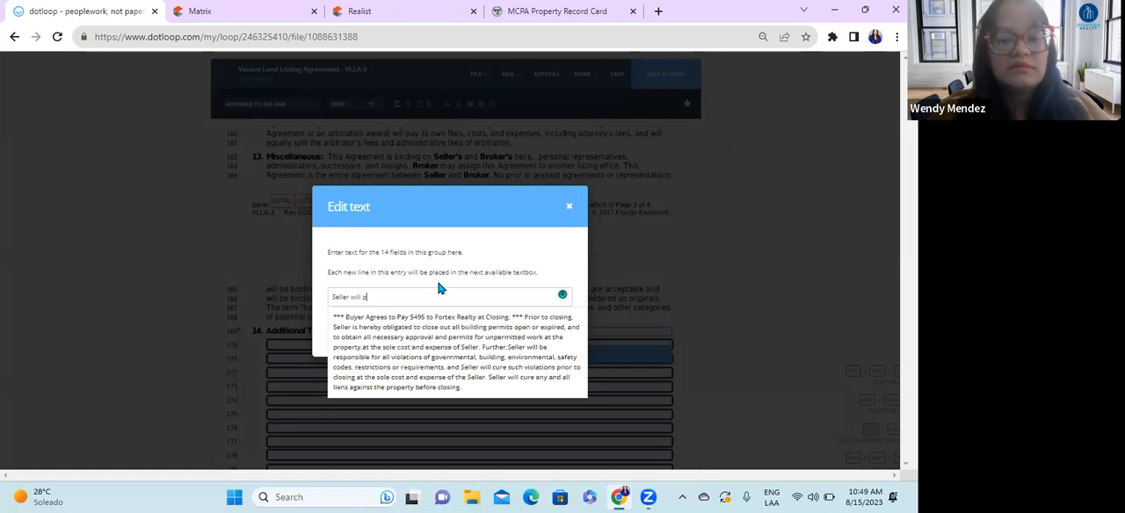
pyautogui.write('gree')
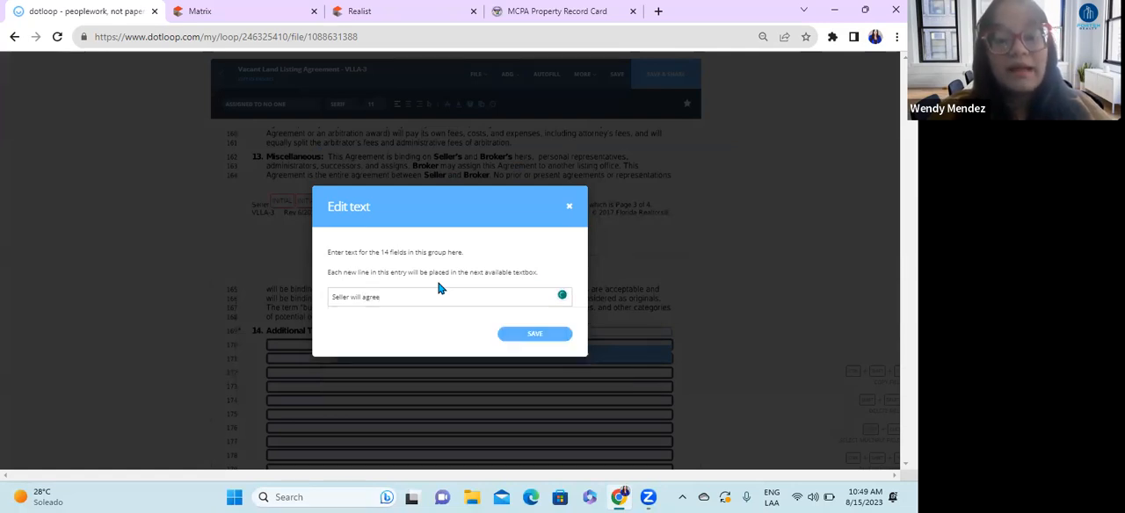
pyautogui.write(' to pay ')
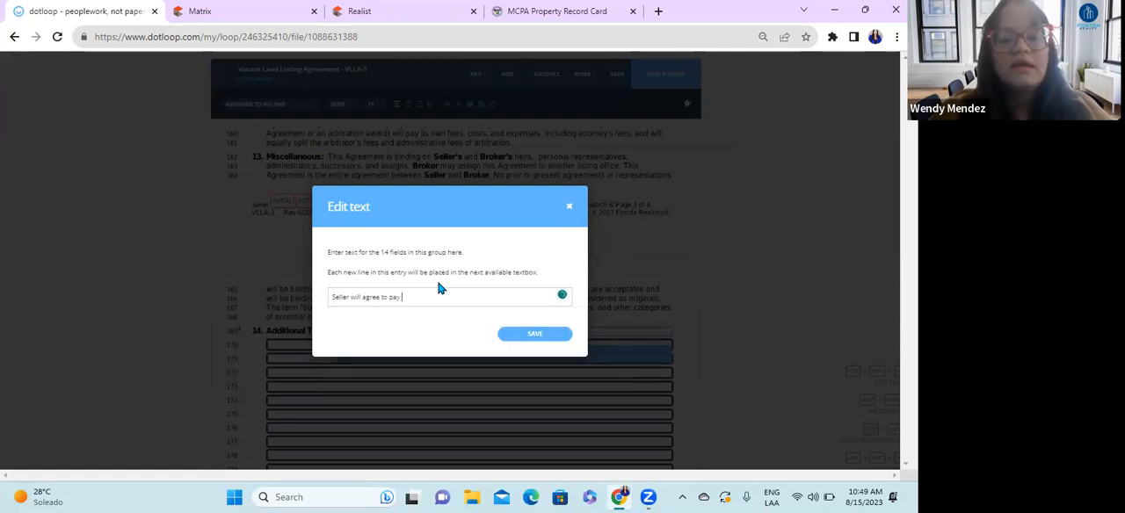
pyautogui.write('495-')
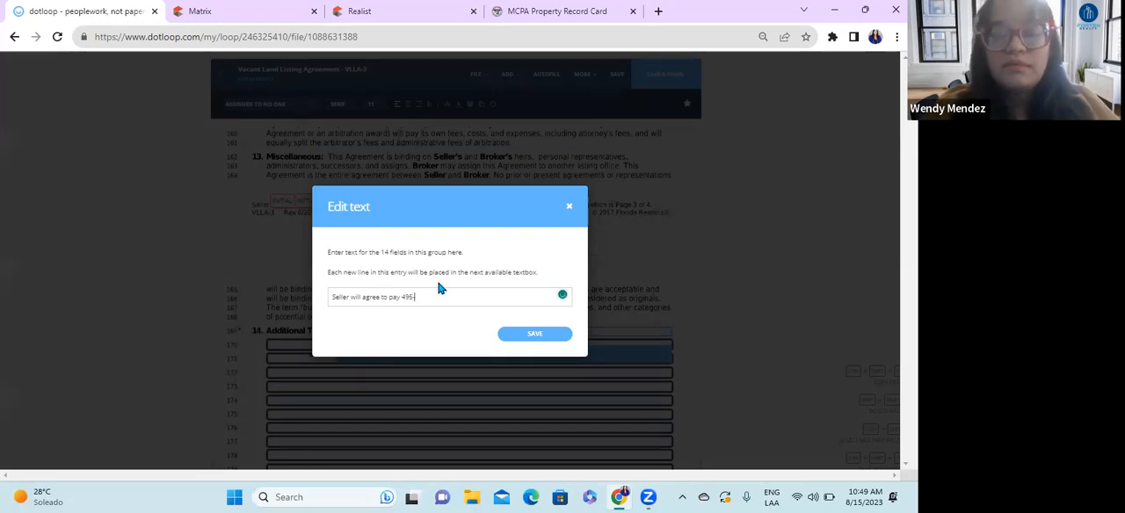
pyautogui.write('00')
# Step: Complete the Additional Terms sentence with the amount $495.00
pyautogui.press('BackSpace')
pyautogui.press('BackSpace')
pyautogui.press('BackSpace')
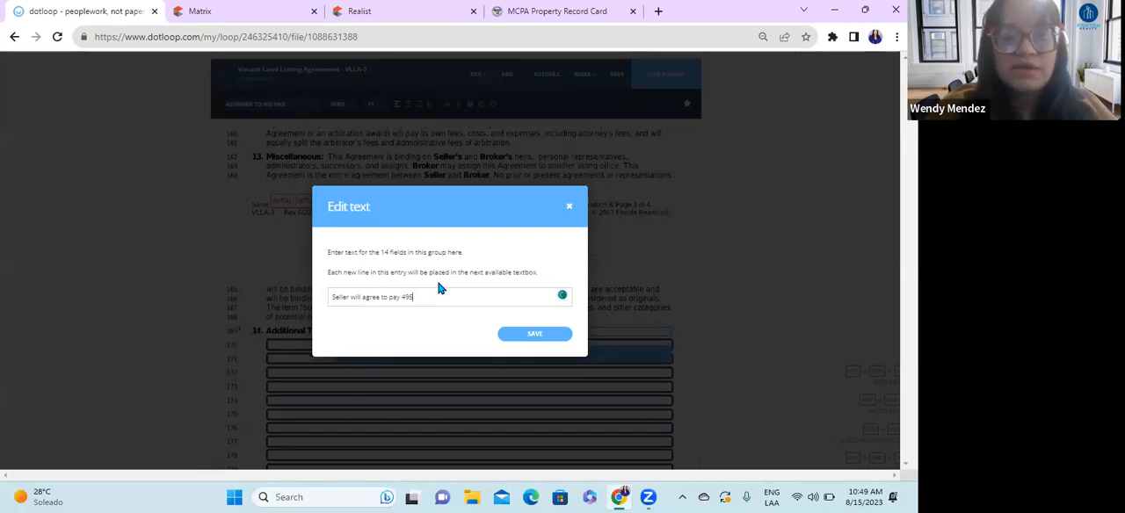
pyautogui.write('.00')
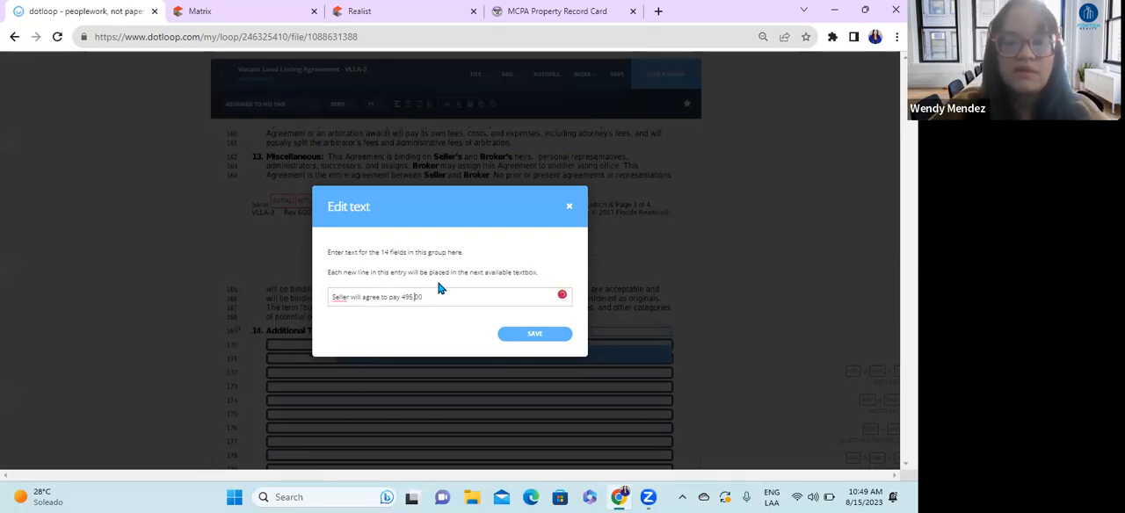
pyautogui.press('Left')
pyautogui.press('Left')
pyautogui.press('Left')
pyautogui.press('Left')
pyautogui.press('Left')
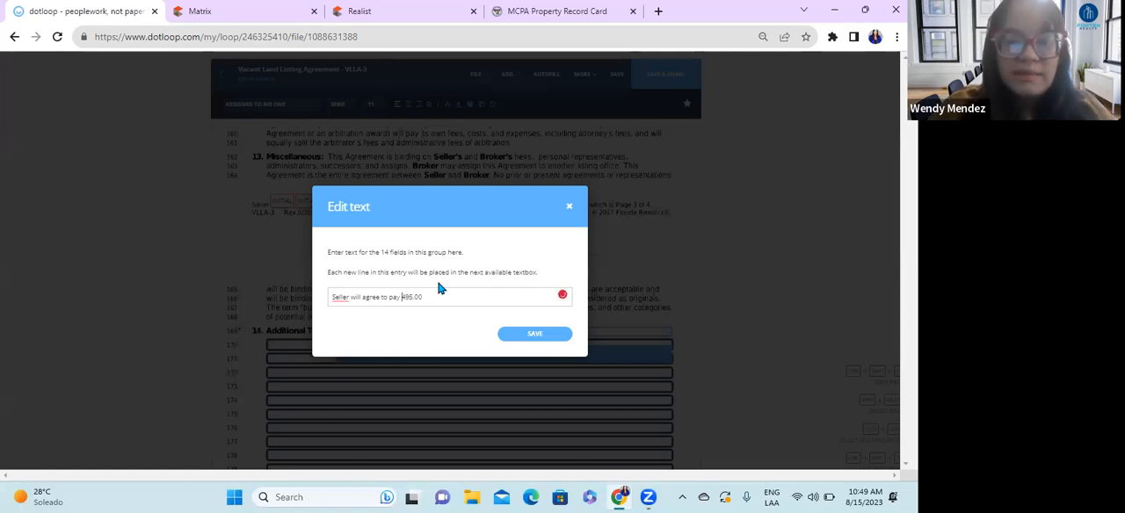
pyautogui.write('$')
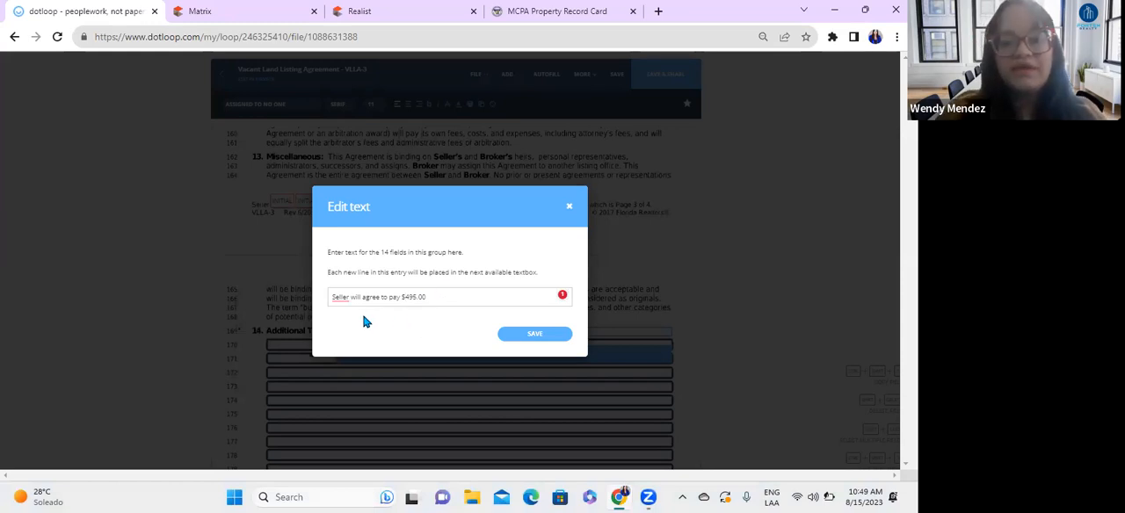
# Step: Accept the suggested wording "The seller" at the start of the sentence and save the Additional Terms text
pyautogui.moveTo(336, 301)
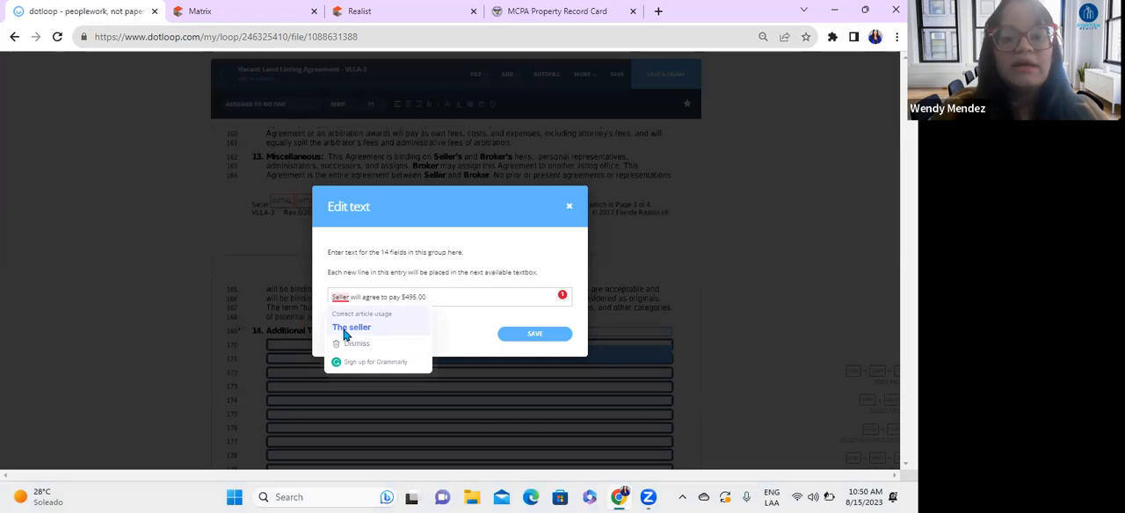
pyautogui.click(349, 327)
pyautogui.click(537, 335)
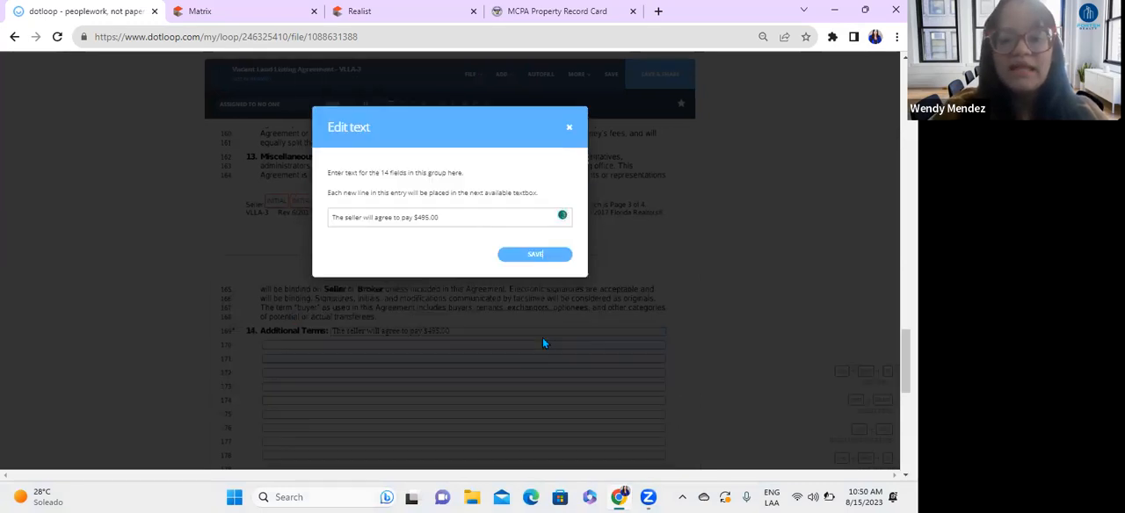
# Step: Examine the seller and broker signature, date, telephone, address and email fields on page 4
pyautogui.scroll(-5, 441, 346)
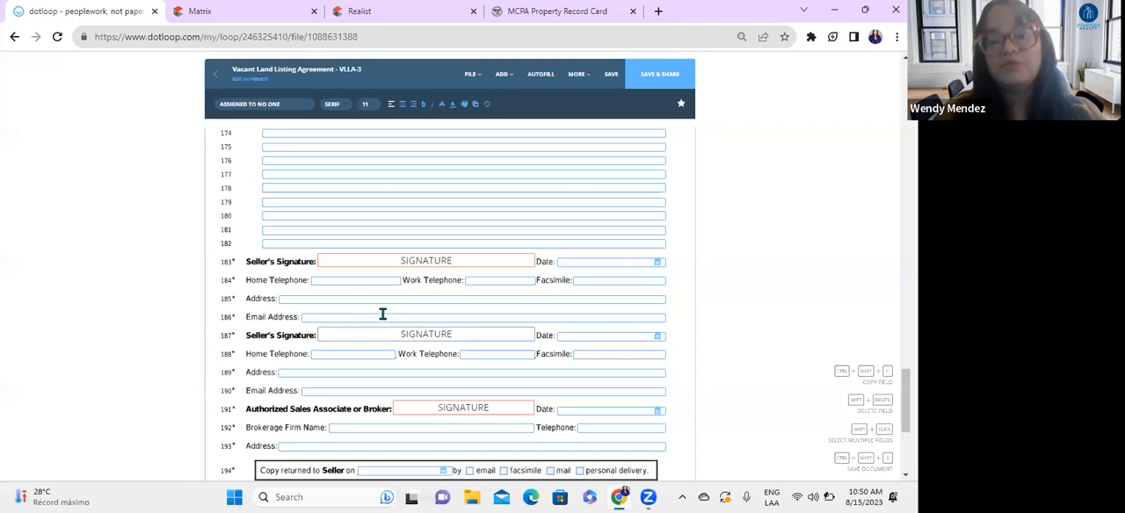
pyautogui.click(323, 279)
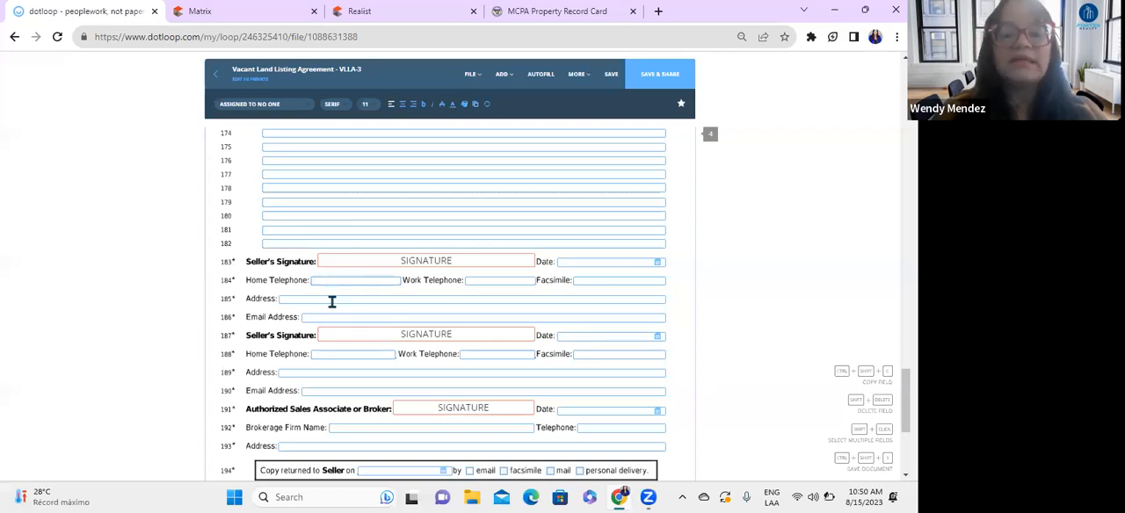
pyautogui.click(340, 315)
pyautogui.scroll(-2, 271, 233)
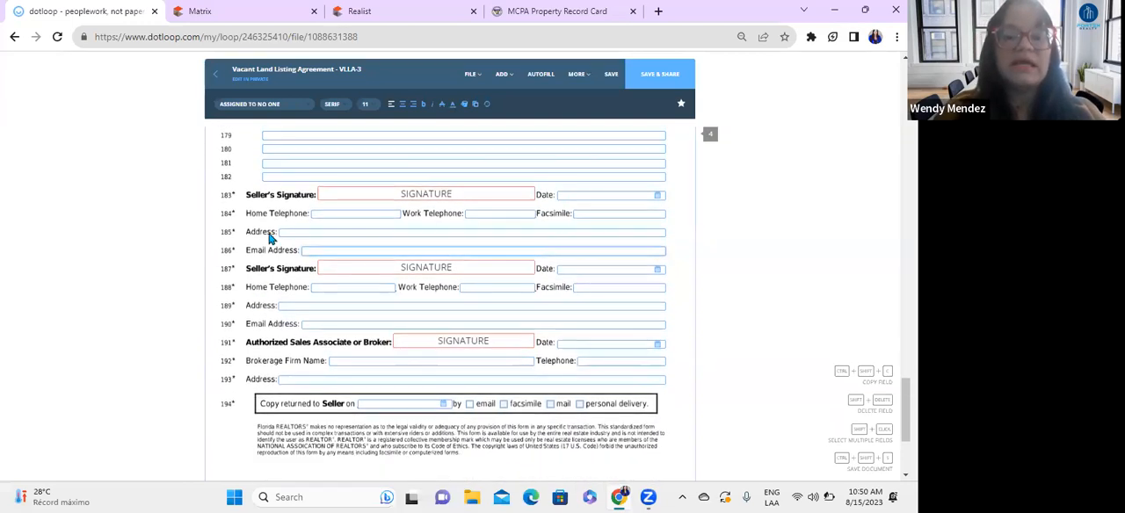
pyautogui.scroll(-2, 410, 285)
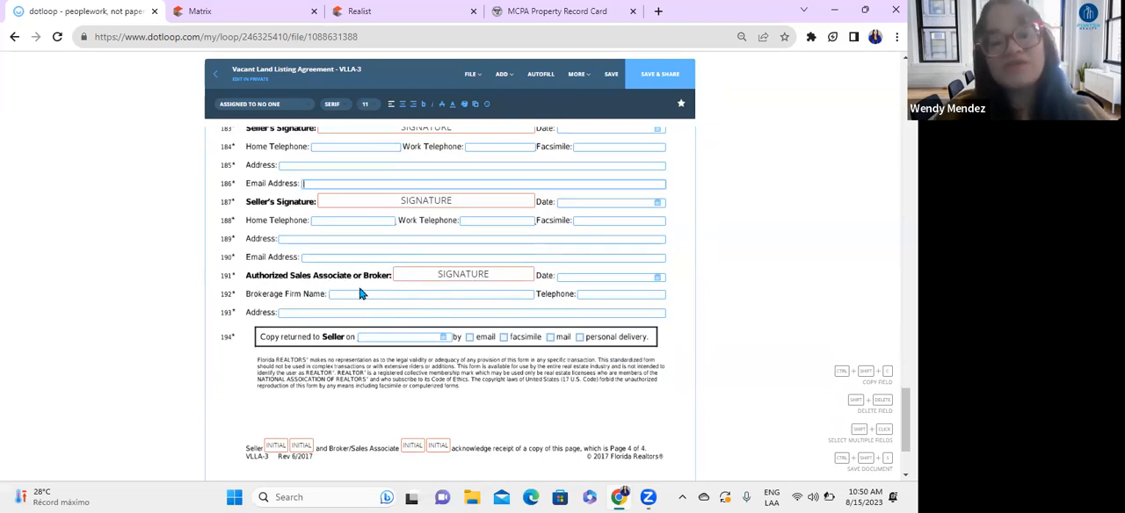
pyautogui.scroll(-2, 365, 294)
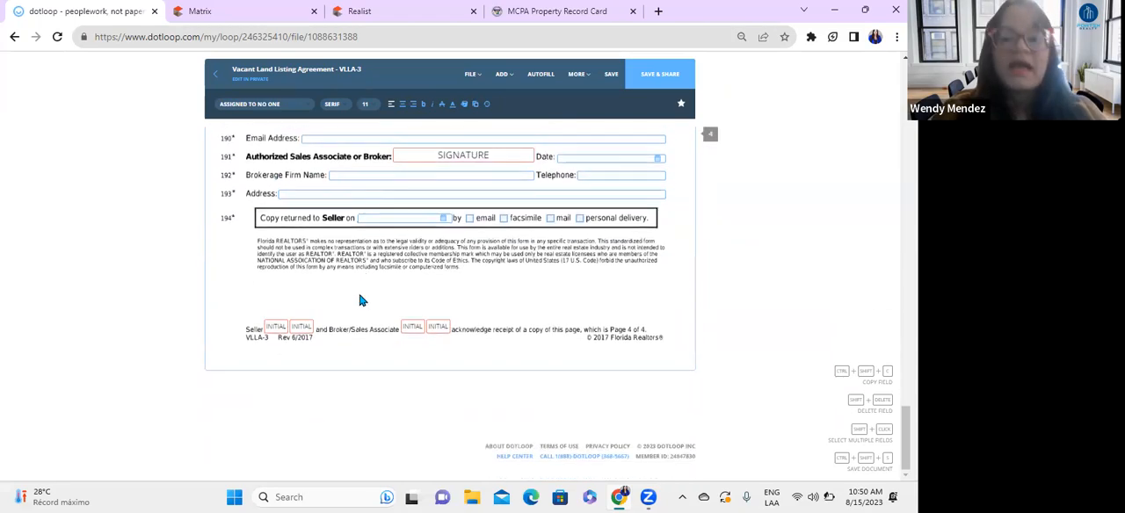
# Step: Review the parties, dates, property description and price terms on page 1, including the seller and broker initial fields
pyautogui.scroll(5, 448, 294)
pyautogui.scroll(4, 448, 294)
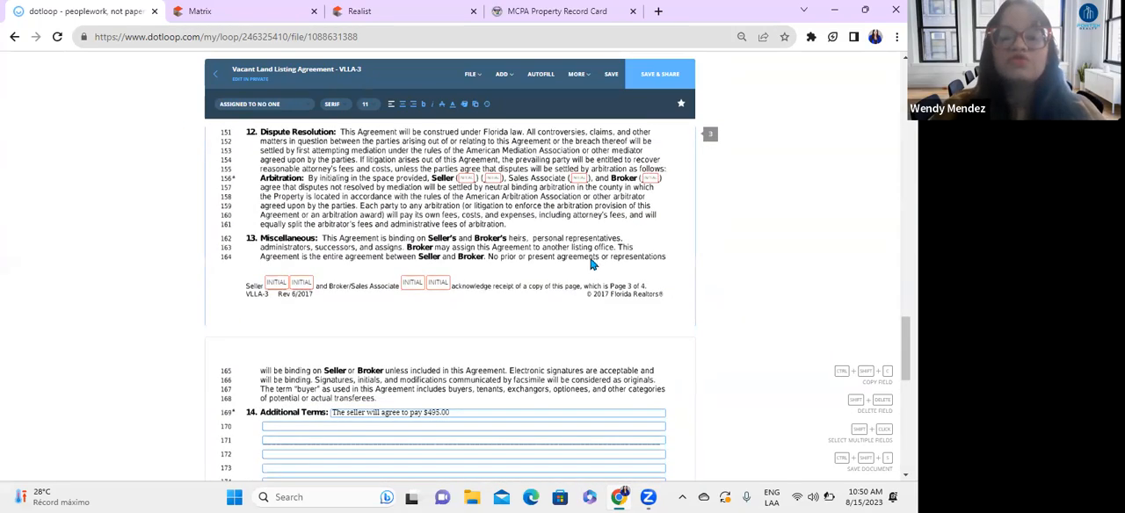
pyautogui.scroll(20, 591, 264)
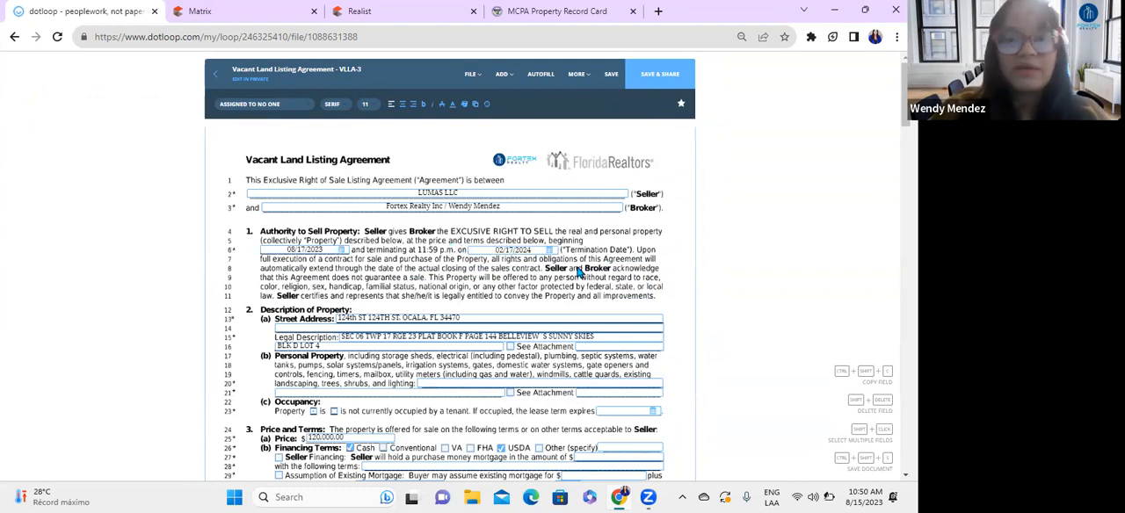
pyautogui.scroll(-3, 578, 273)
pyautogui.scroll(-6, 578, 273)
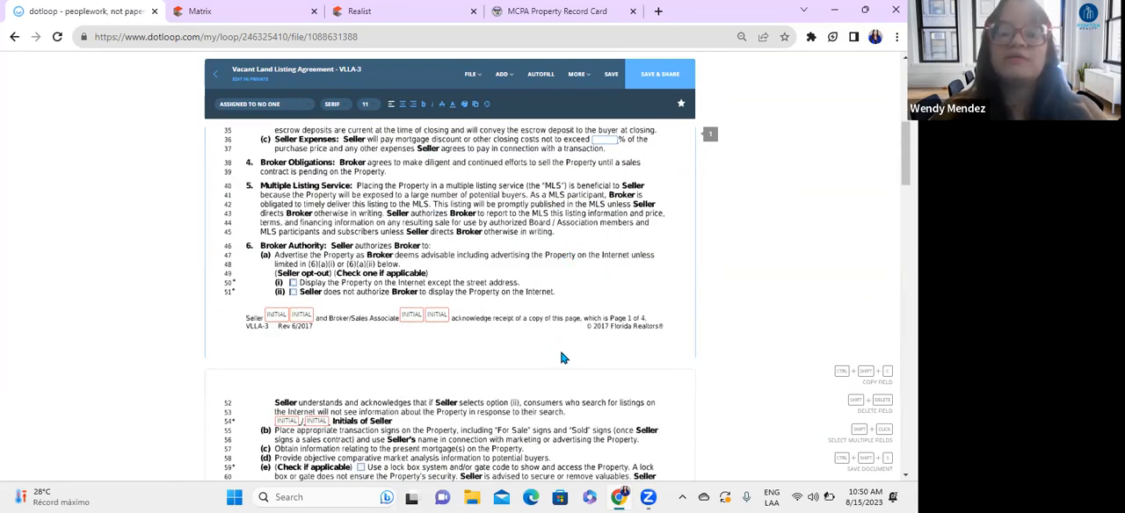
pyautogui.scroll(8, 615, 328)
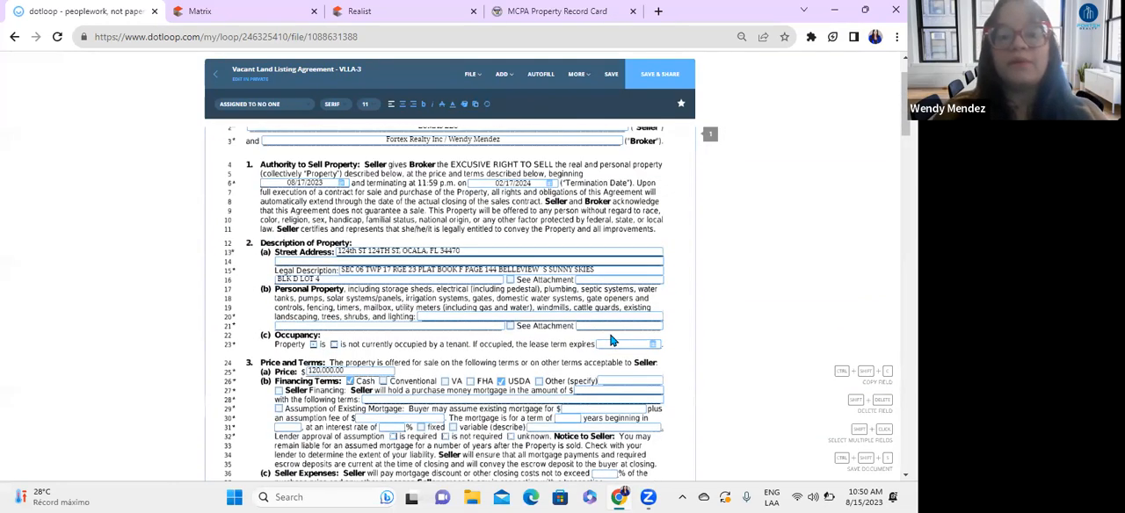
pyautogui.scroll(-3, 569, 327)
pyautogui.scroll(-3, 569, 327)
pyautogui.scroll(-3, 533, 369)
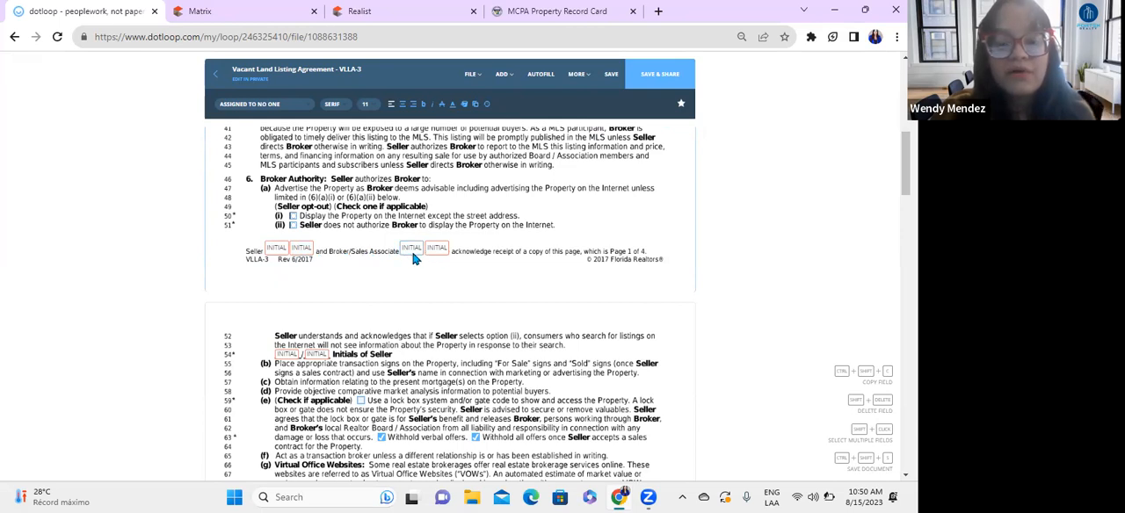
pyautogui.scroll(3, 487, 300)
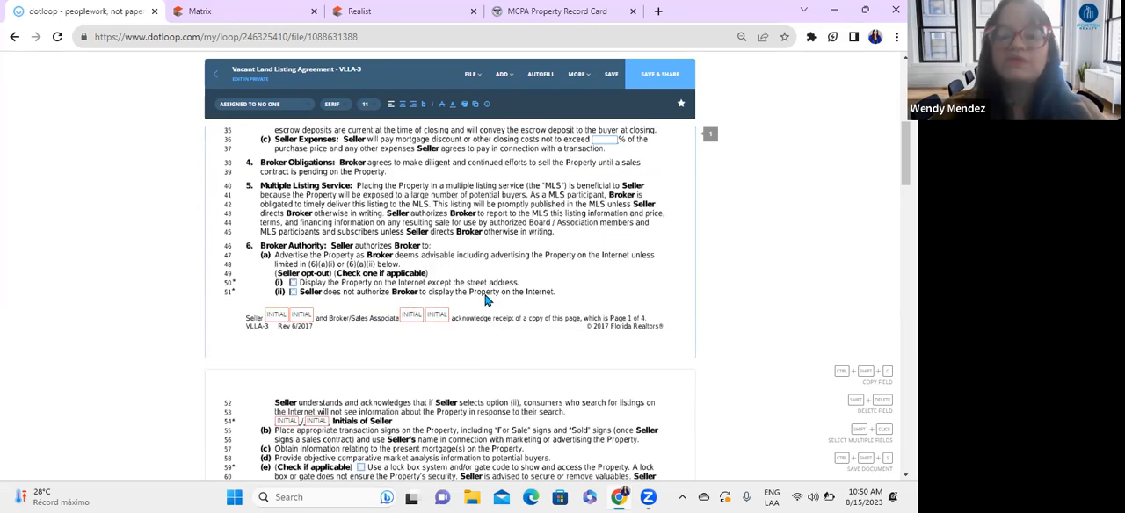
pyautogui.scroll(5, 487, 301)
pyautogui.scroll(-5, 501, 369)
pyautogui.scroll(-10, 449, 396)
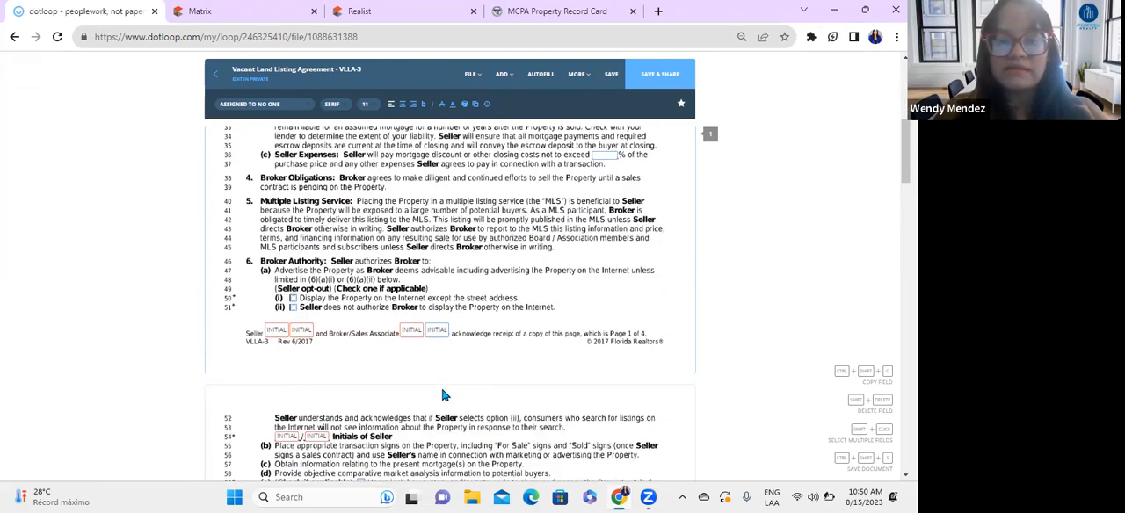
# Step: Review the initials, disclosures, broker compensation, cooperation and additional terms on pages 2 to 4
pyautogui.scroll(-4, 447, 352)
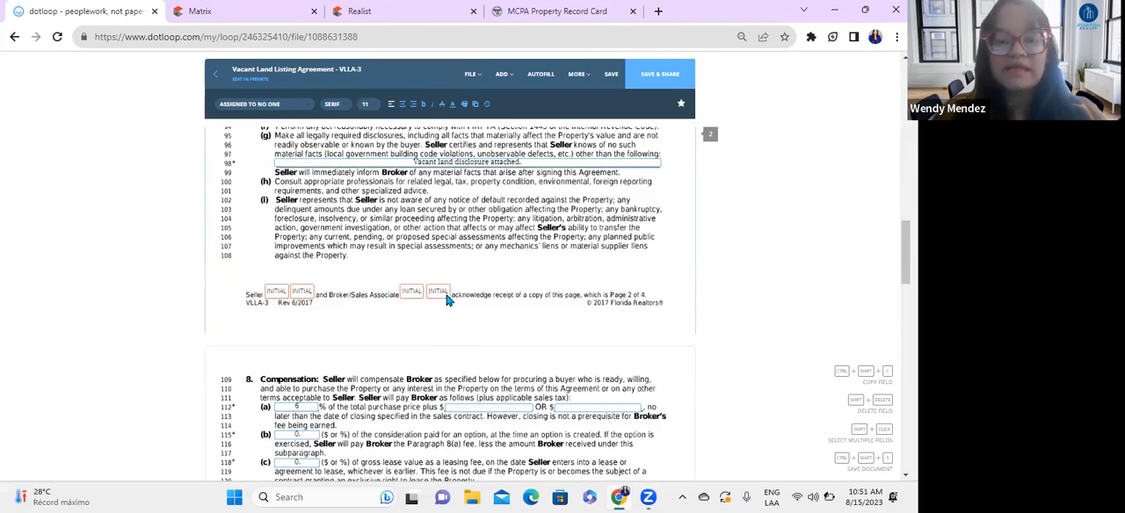
pyautogui.scroll(-7, 447, 299)
pyautogui.scroll(9, 376, 412)
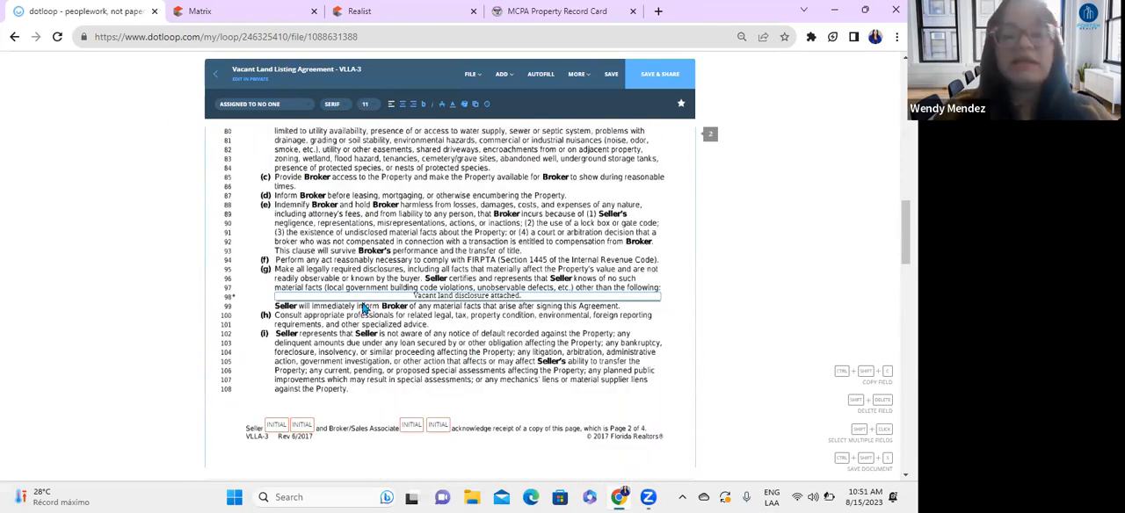
pyautogui.scroll(-12, 332, 264)
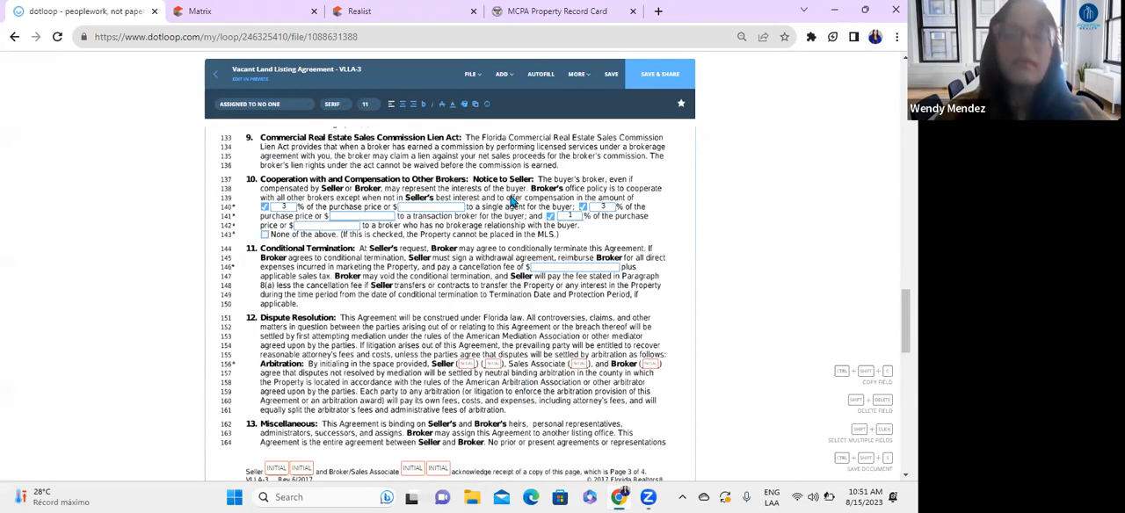
pyautogui.scroll(-3, 530, 306)
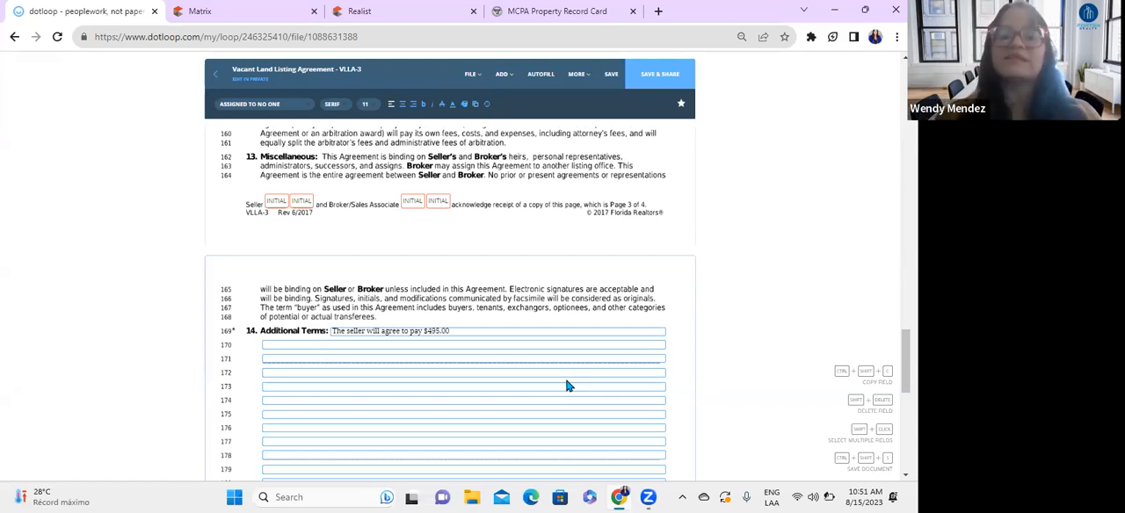
pyautogui.scroll(-3, 381, 380)
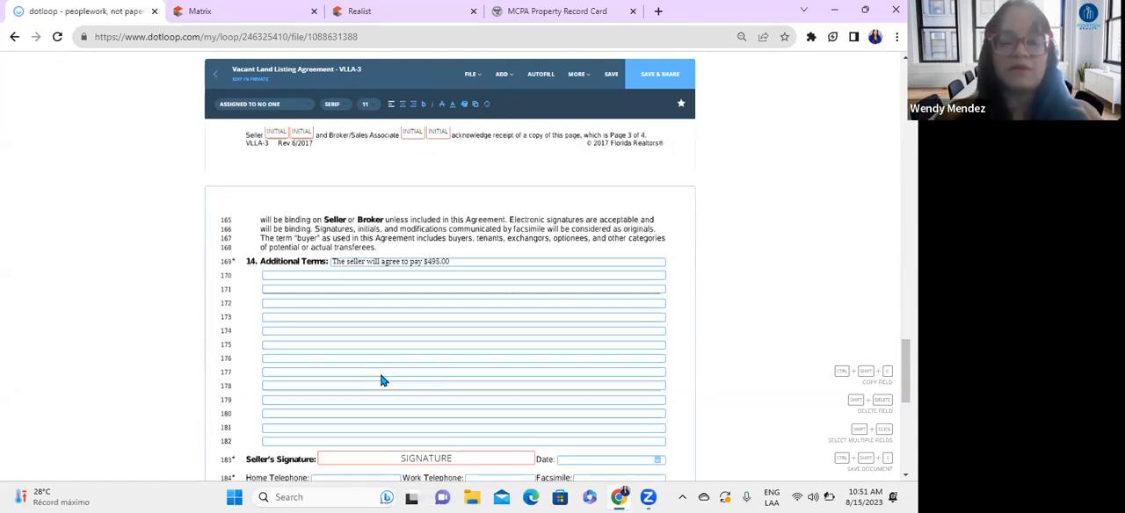
# Step: Return to the beginning of the agreement and check the seller entry on line 2 and the page 1 terms
pyautogui.scroll(6, 384, 379)
pyautogui.scroll(10, 384, 378)
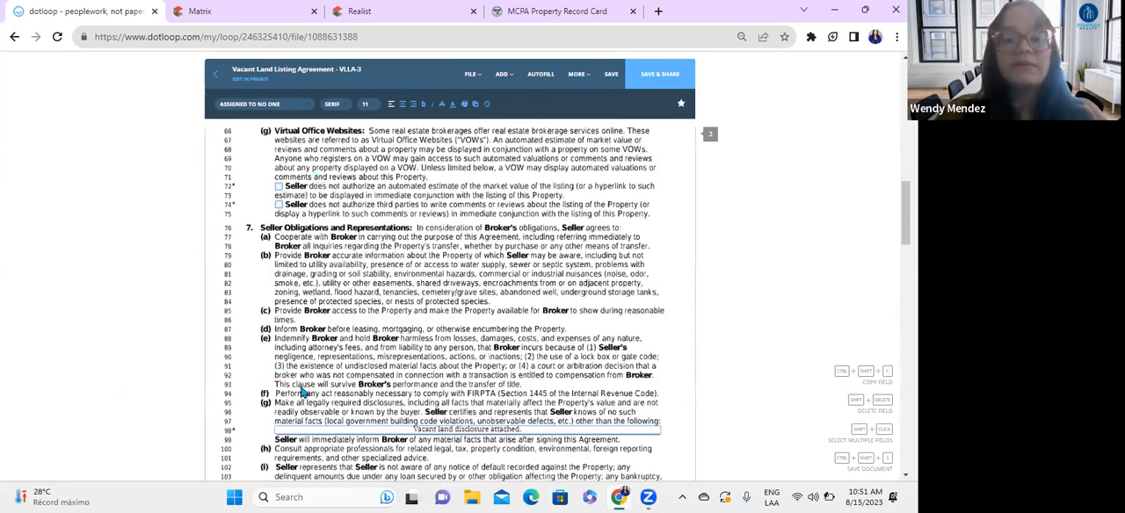
pyautogui.scroll(5, 566, 340)
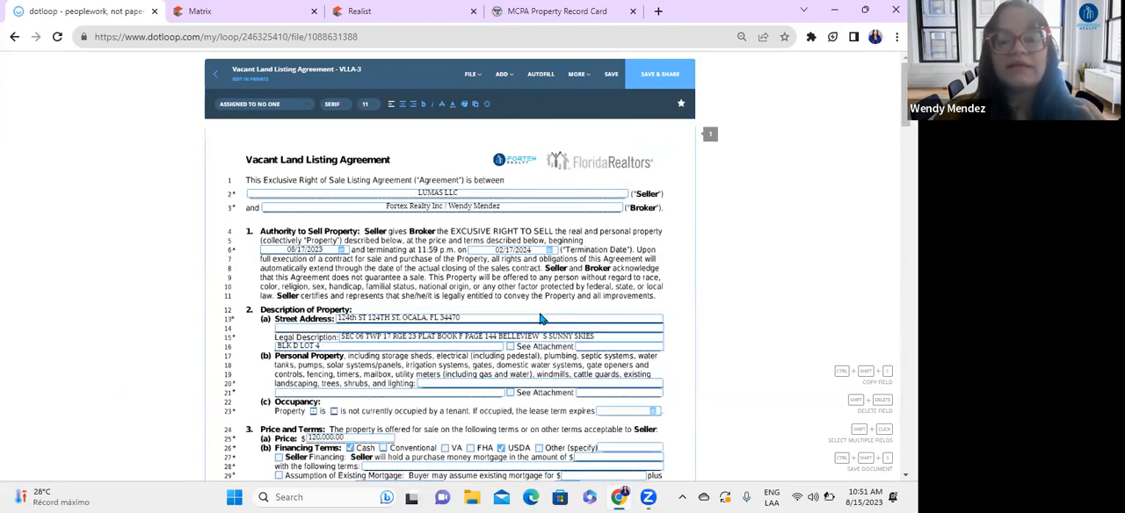
pyautogui.click(479, 195)
pyautogui.moveTo(480, 195); pyautogui.dragTo(382, 192)
pyautogui.click(500, 195)
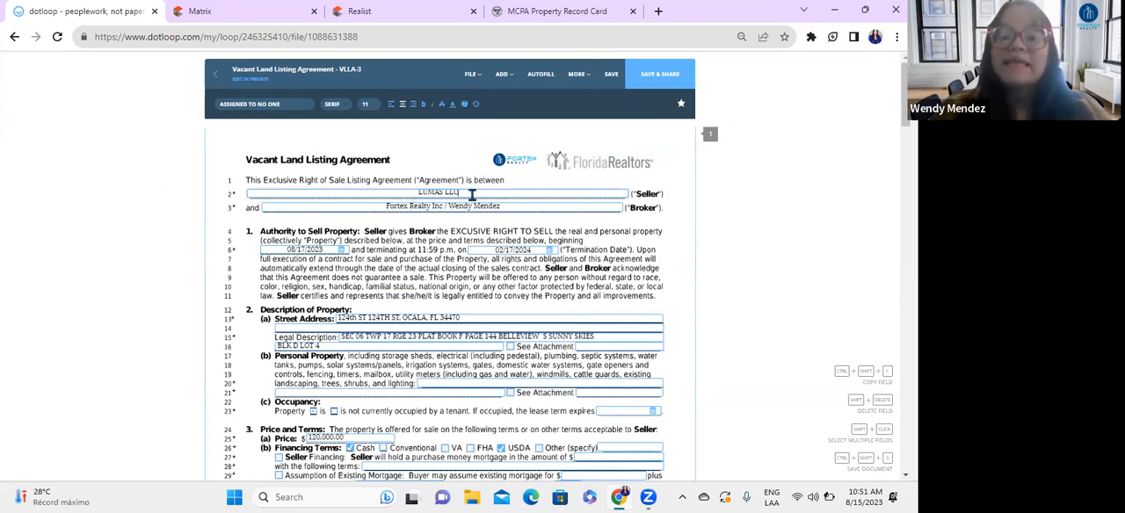
pyautogui.moveTo(472, 195); pyautogui.dragTo(387, 192)
pyautogui.click(443, 192)
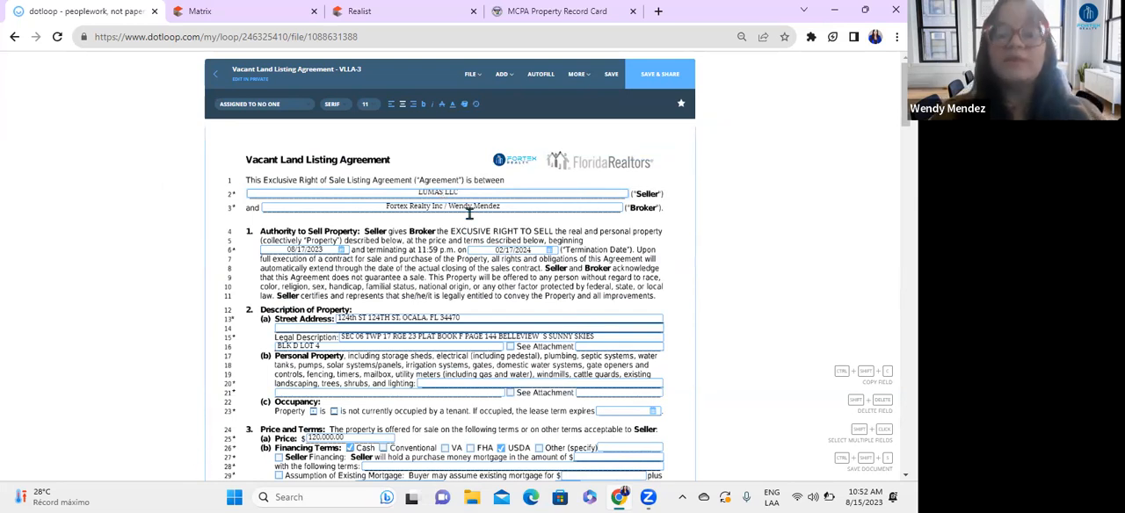
pyautogui.scroll(-5, 467, 208)
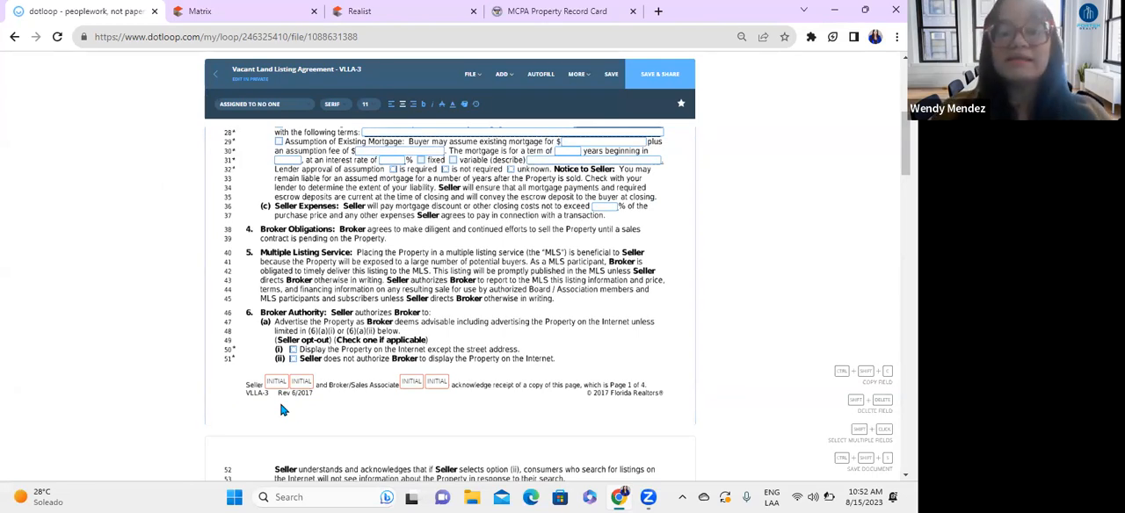
pyautogui.click(343, 11)
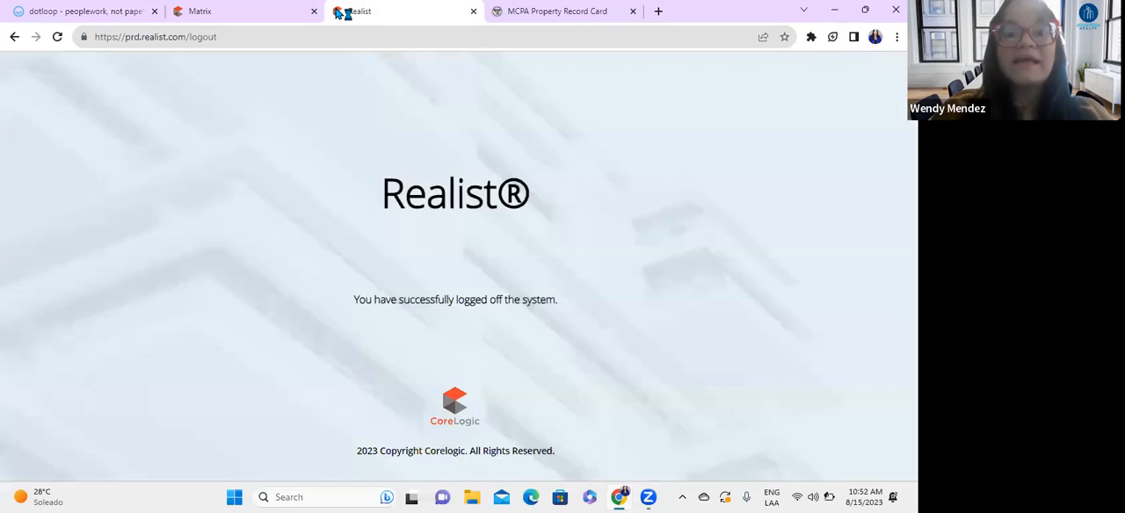
pyautogui.press('super+Down')
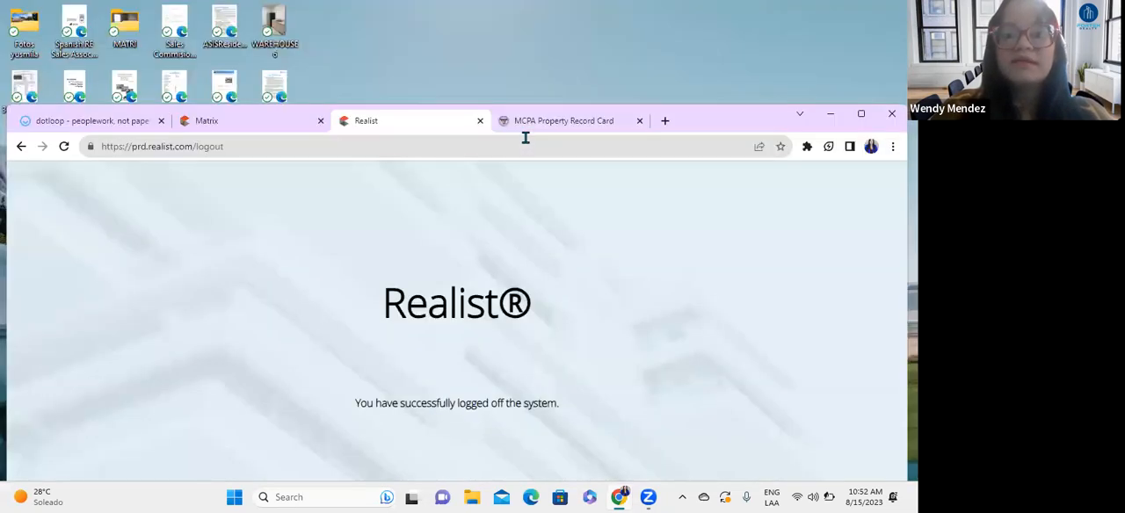
pyautogui.doubleClick(710, 123)
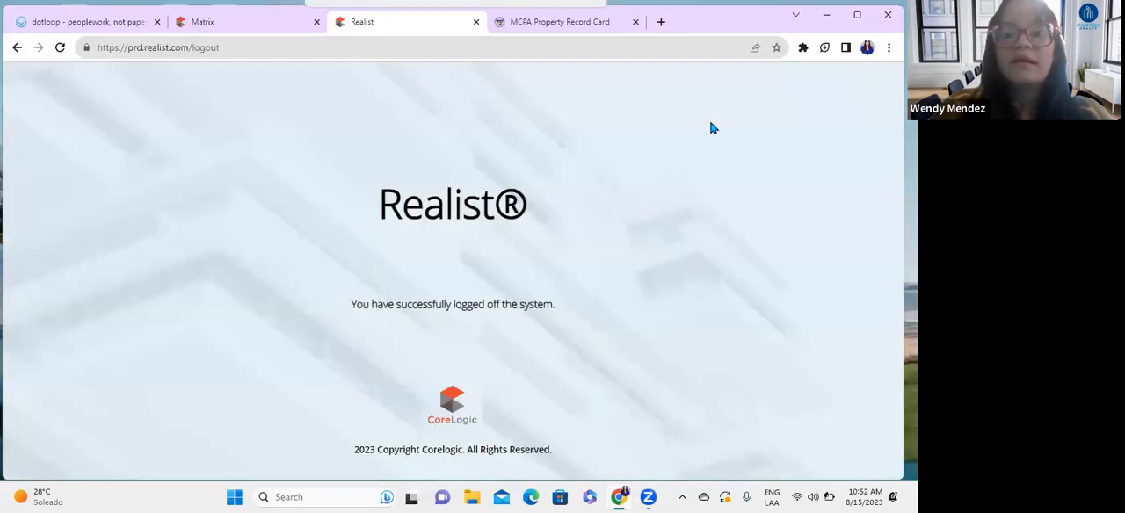
pyautogui.click(830, 6)
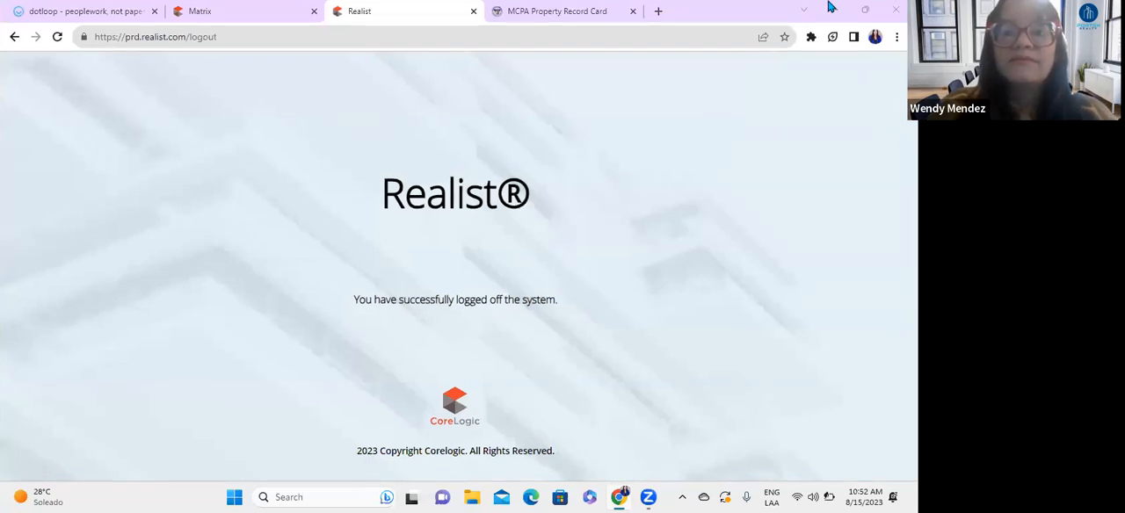
# Step: Open the Florida Division of Corporations site (Sunbiz) in a new tab and go to its record search by entity name
pyautogui.click(658, 11)
pyautogui.write('sun')
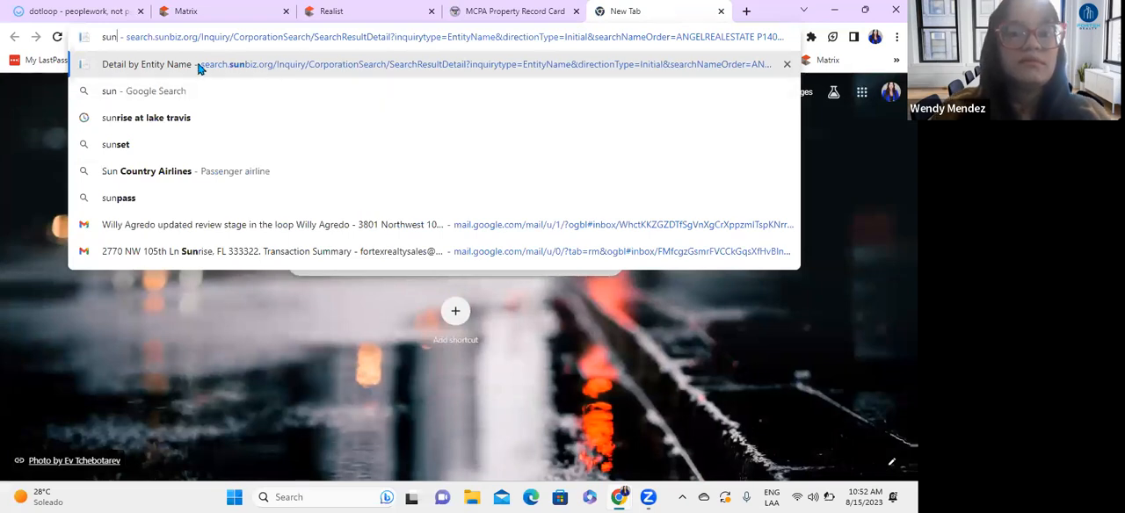
pyautogui.click(199, 68)
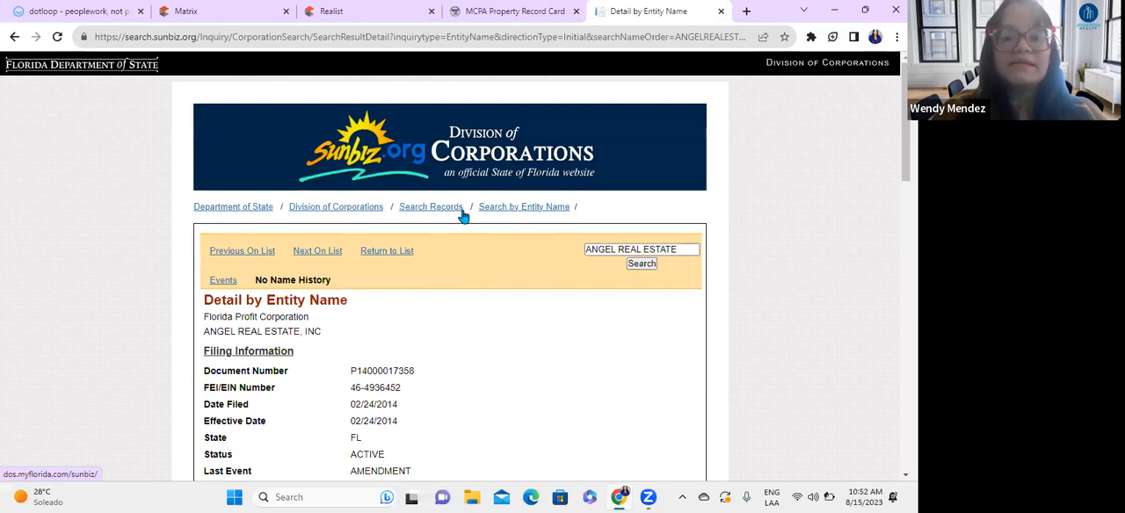
pyautogui.click(432, 209)
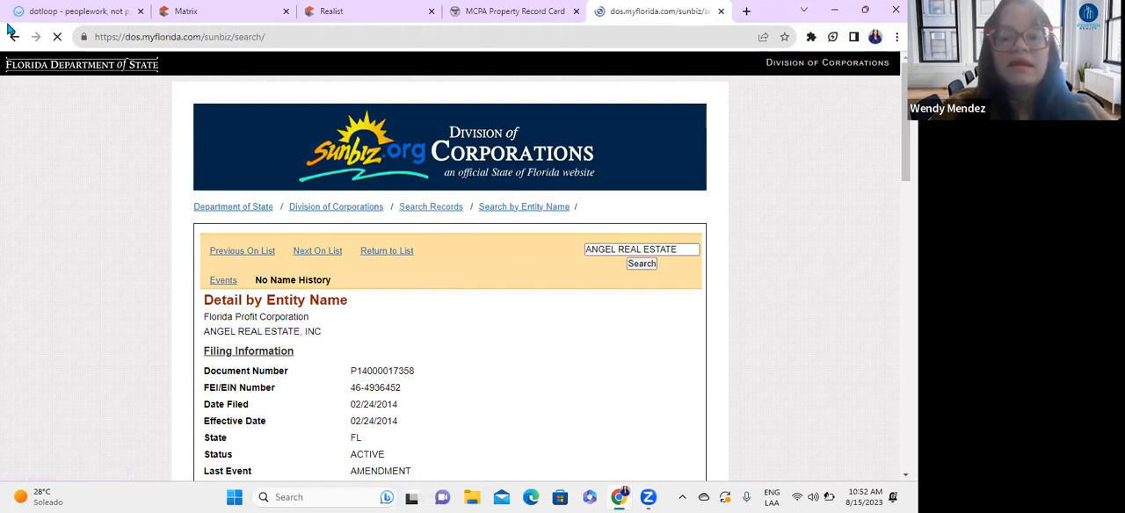
pyautogui.scroll(-3, 312, 369)
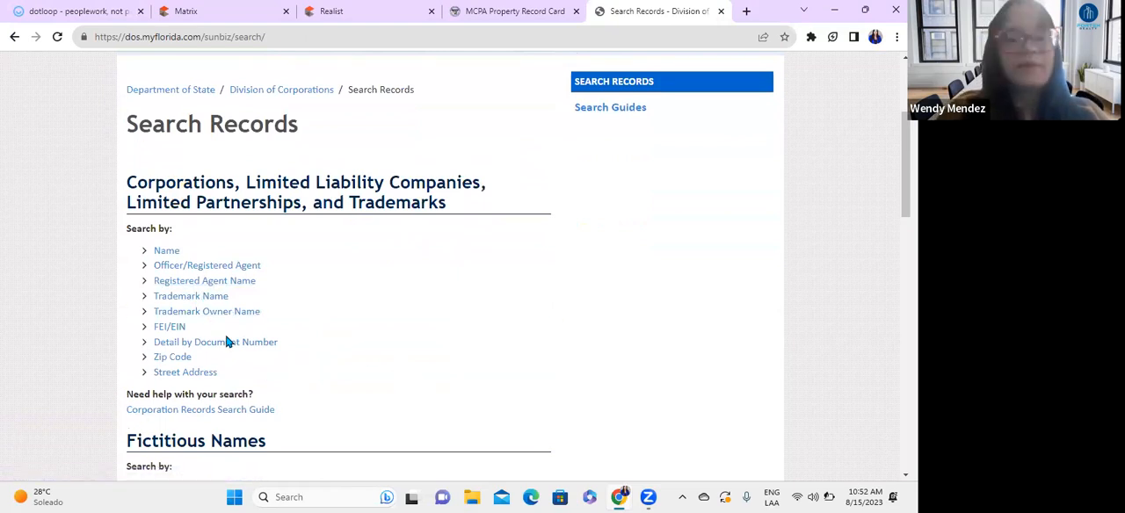
pyautogui.click(167, 251)
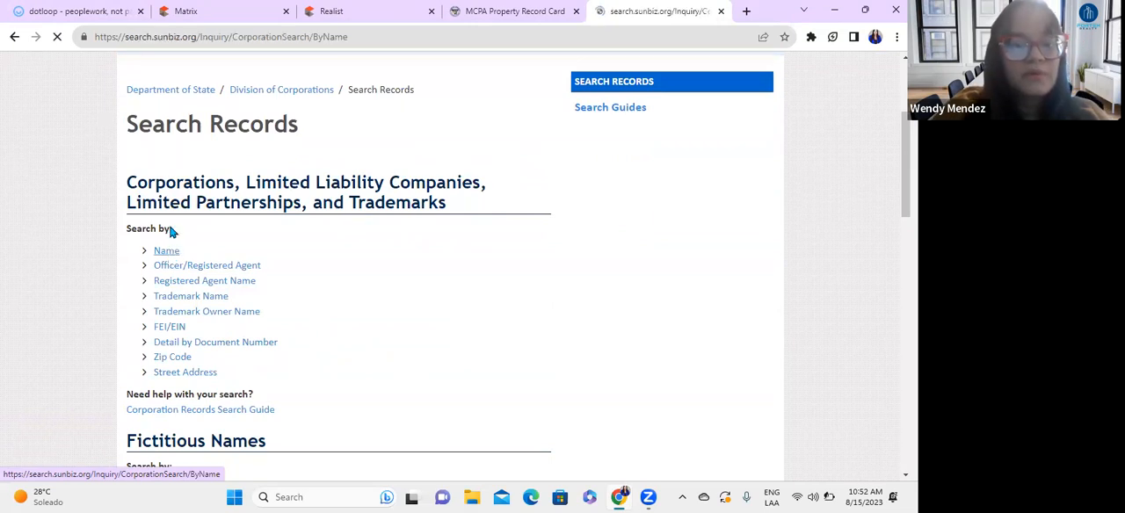
# Step: Search the corporation records for the entity name "fortex realty inc" and open the FORTEX REALTY, INC record
pyautogui.click(434, 305)
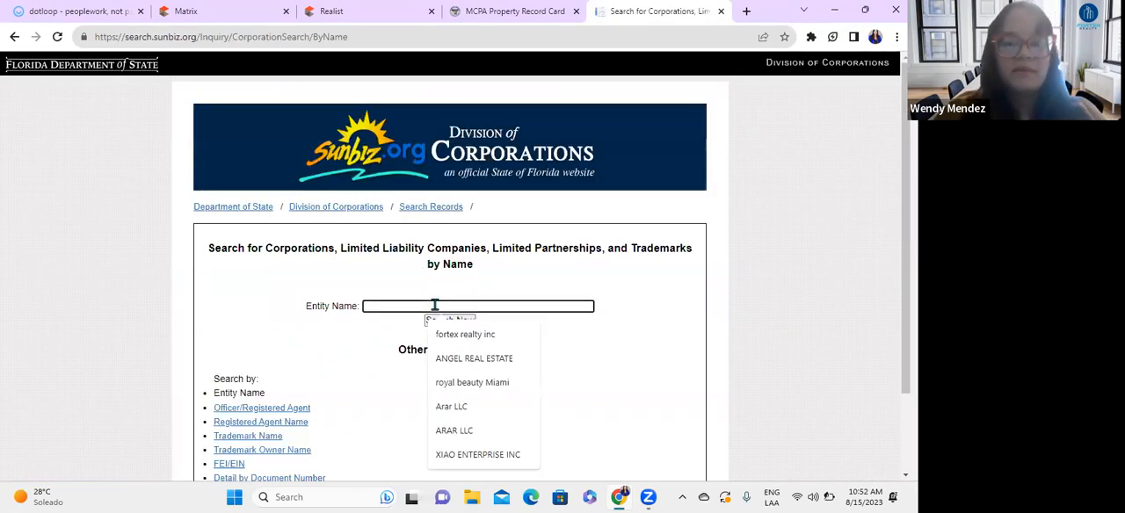
pyautogui.click(450, 334)
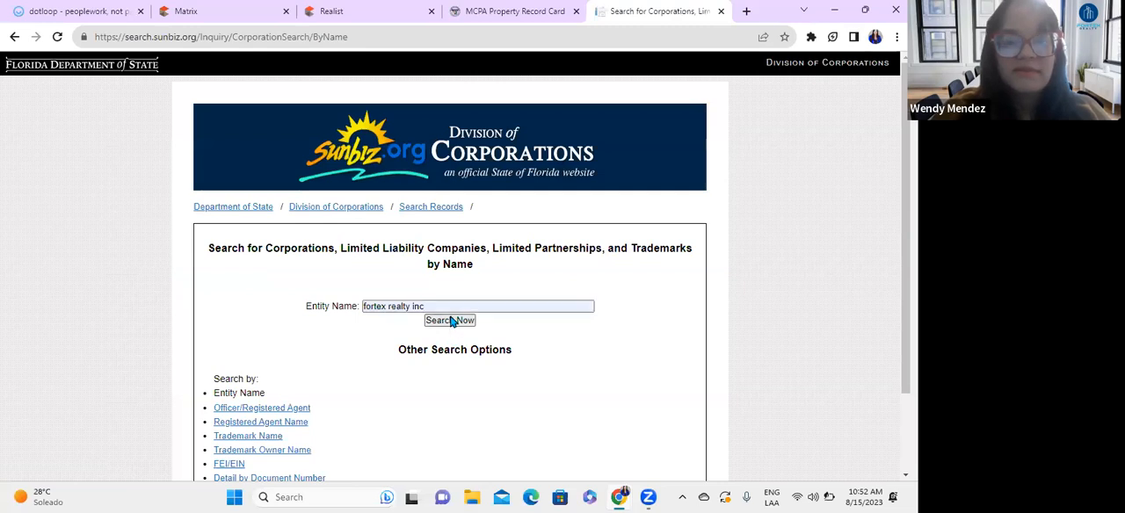
pyautogui.click(449, 320)
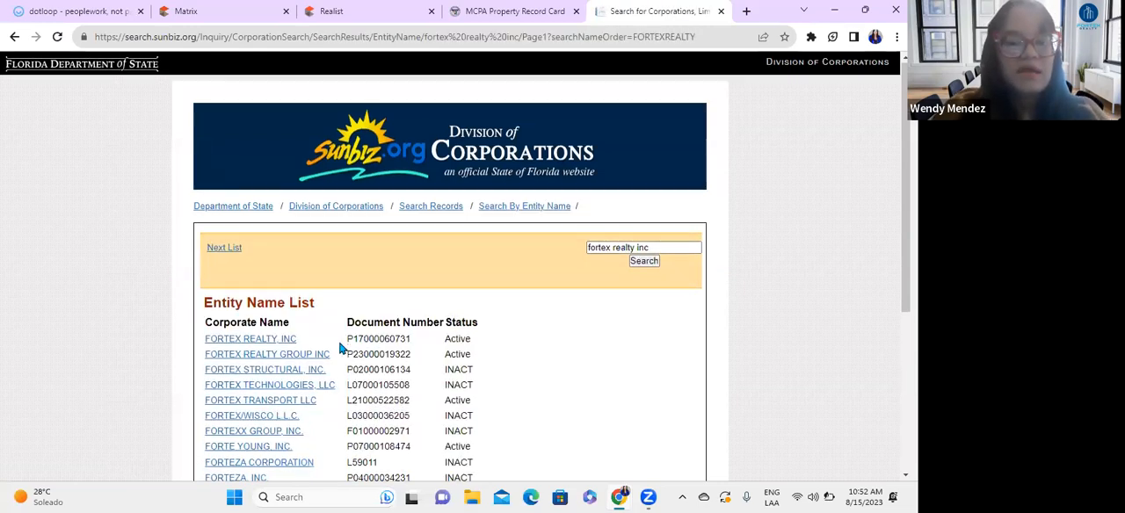
pyautogui.scroll(-1, 341, 349)
pyautogui.click(291, 274)
# Step: Examine the company's filing information, principal and mailing addresses, registered agent and annual reports
pyautogui.scroll(-3, 453, 313)
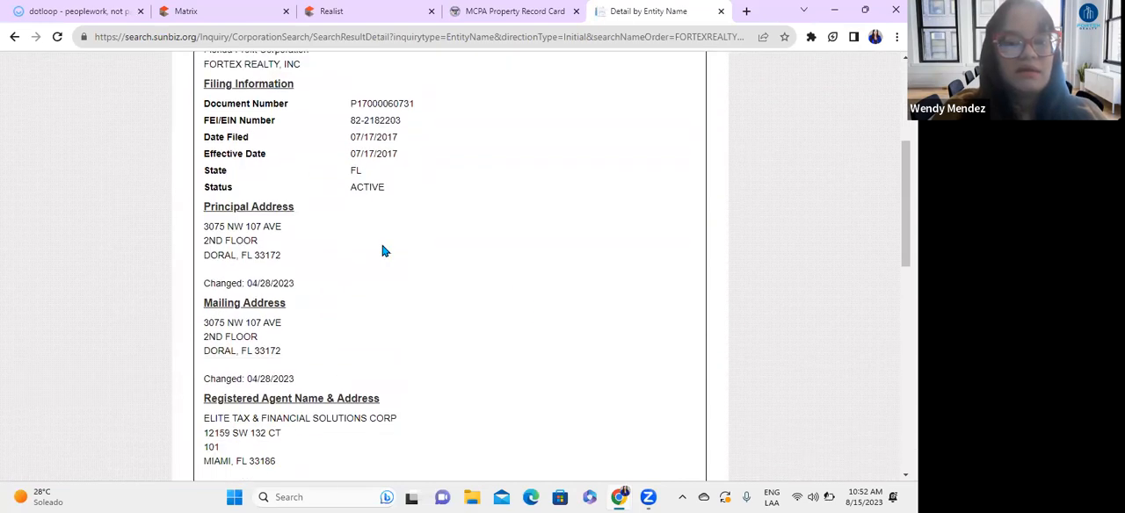
pyautogui.scroll(-2, 382, 251)
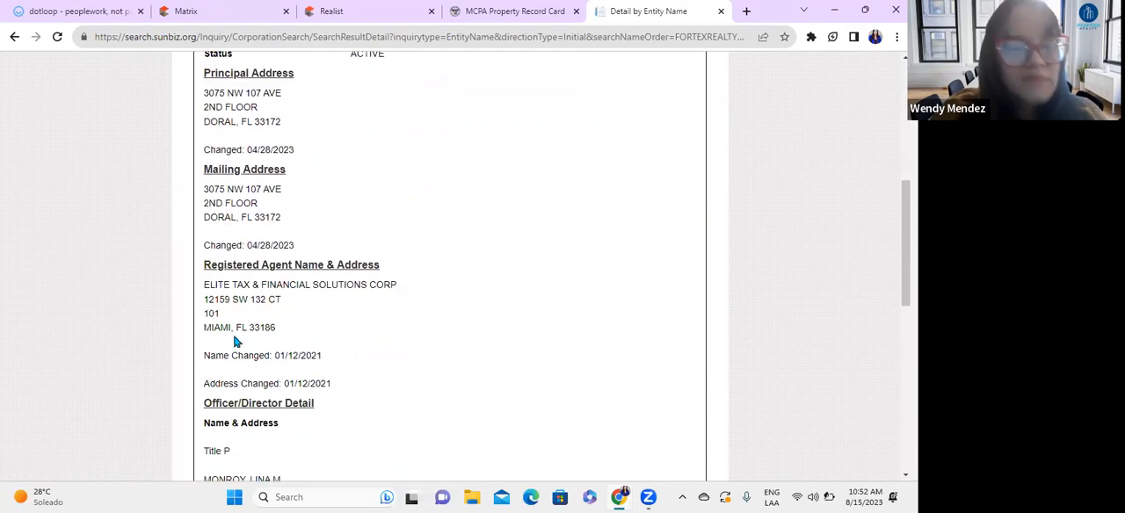
pyautogui.scroll(-2, 299, 247)
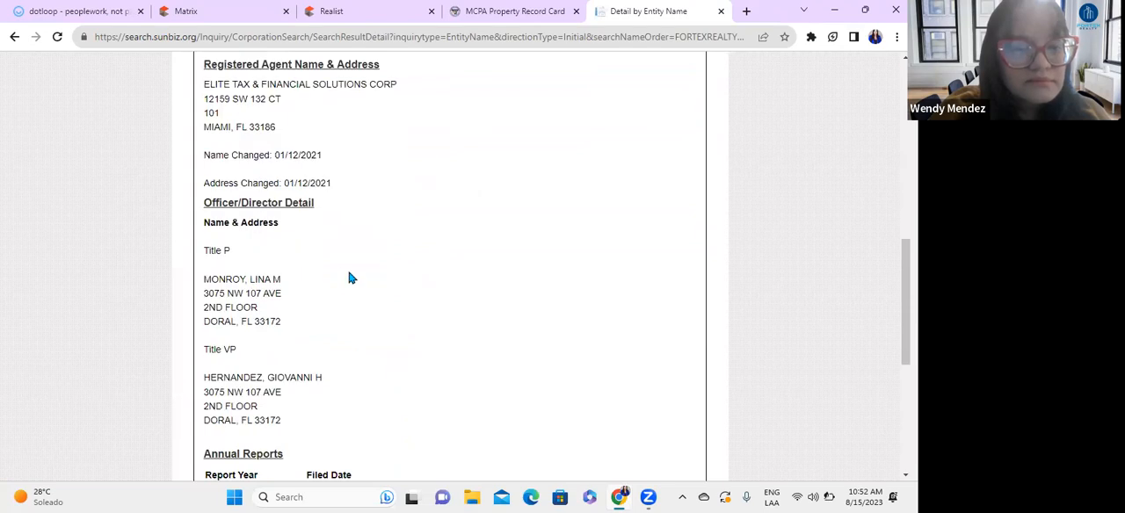
pyautogui.scroll(-2, 321, 286)
pyautogui.scroll(1, 318, 286)
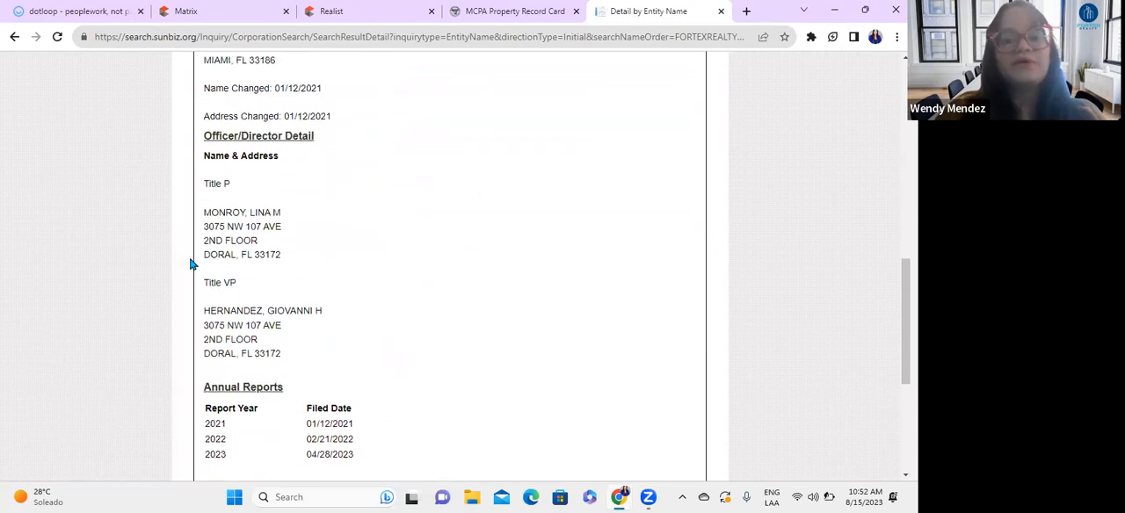
# Step: Check the names and titles of the president and vice president in the Officer/Director Detail section, then return to the record's beginning
pyautogui.moveTo(211, 214); pyautogui.dragTo(296, 220)
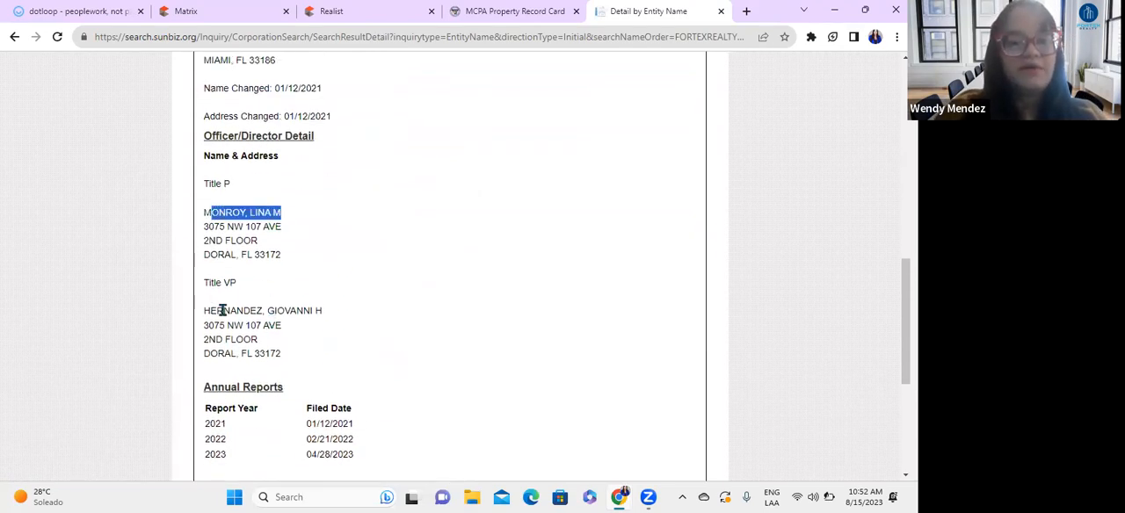
pyautogui.click(382, 343)
pyautogui.scroll(1, 364, 346)
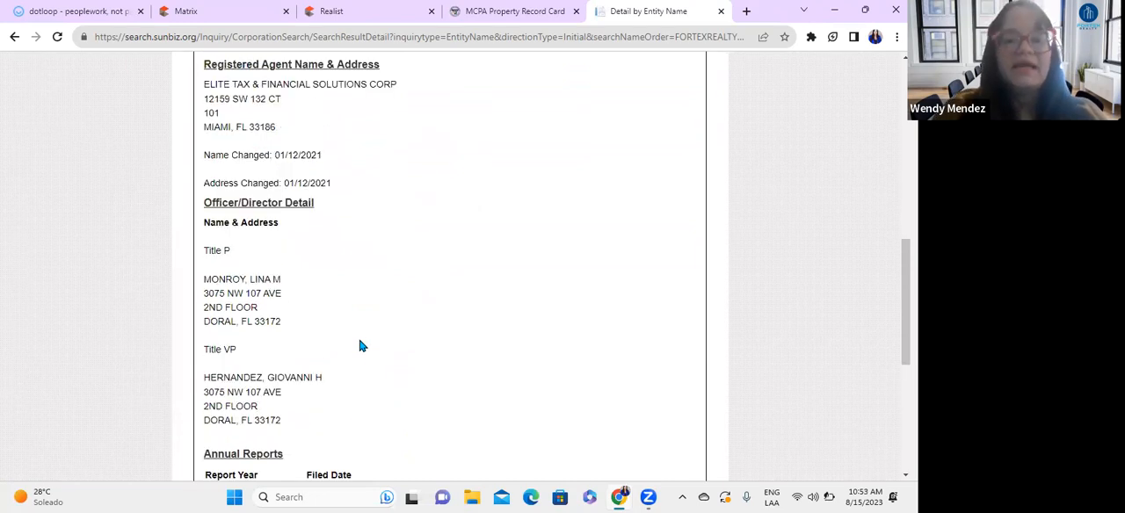
pyautogui.moveTo(210, 279); pyautogui.dragTo(319, 292)
pyautogui.click(299, 321)
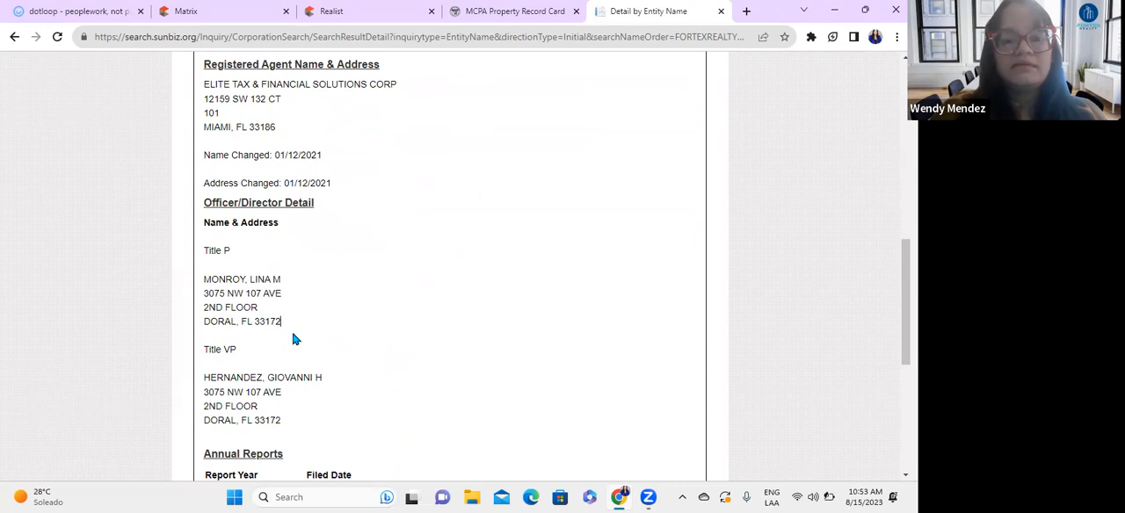
pyautogui.scroll(-1, 326, 355)
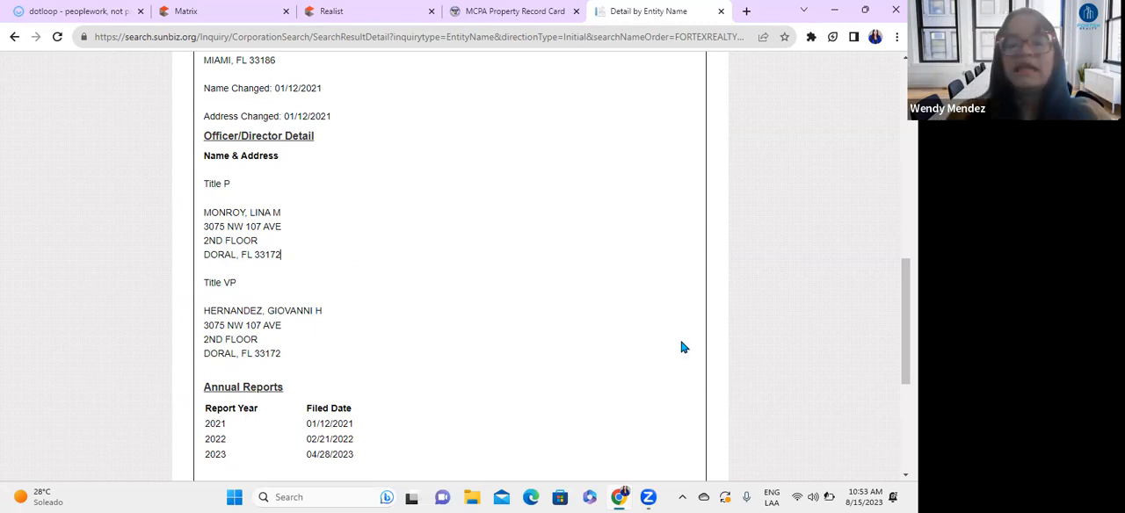
pyautogui.scroll(-2, 459, 329)
pyautogui.scroll(5, 580, 349)
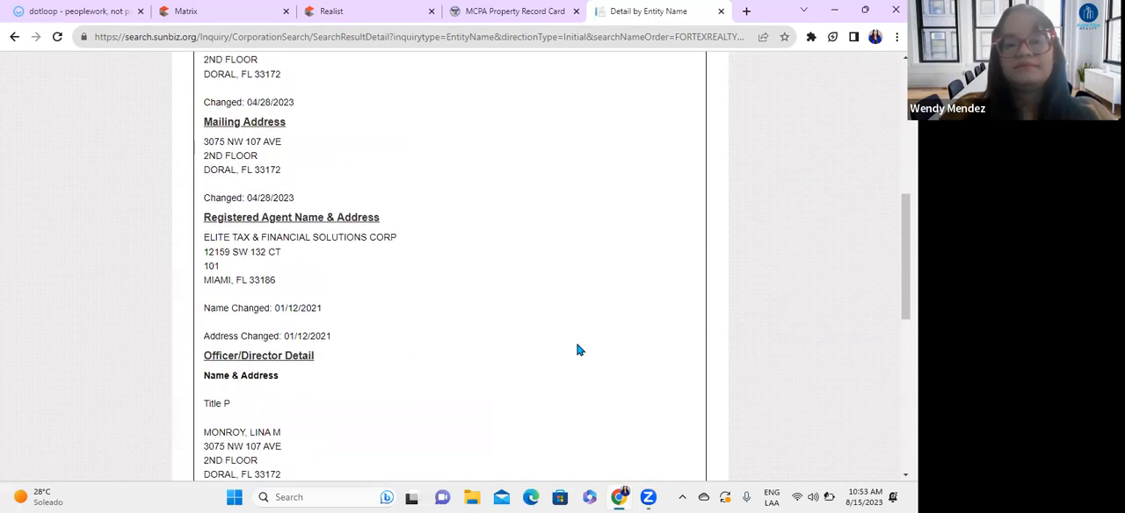
pyautogui.scroll(5, 579, 350)
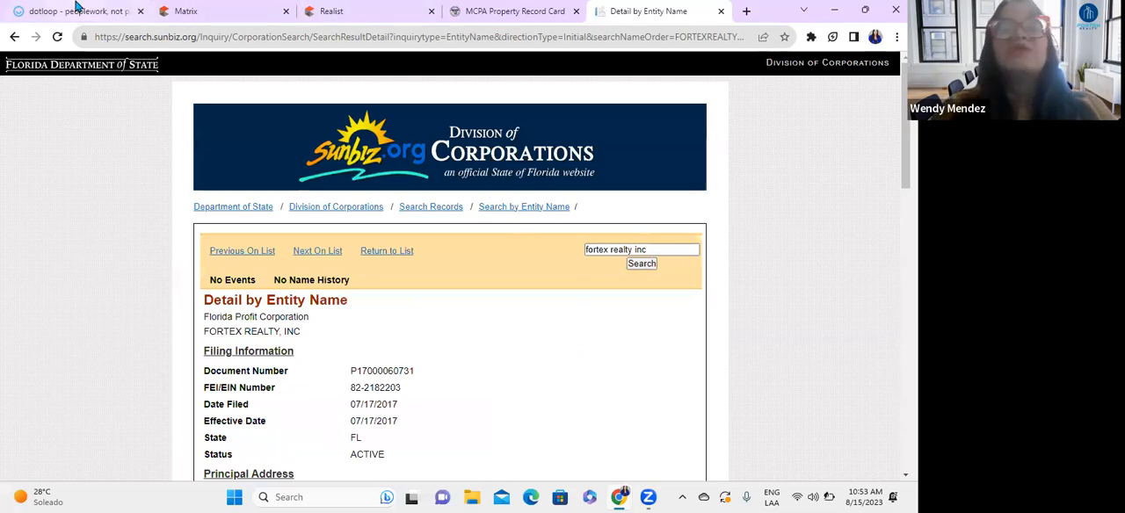
# Step: Switch back to the dotloop agreement and review the seller, broker and property terms on page 1 and the broker authority terms on page 2
pyautogui.click(76, 7)
pyautogui.scroll(5, 597, 143)
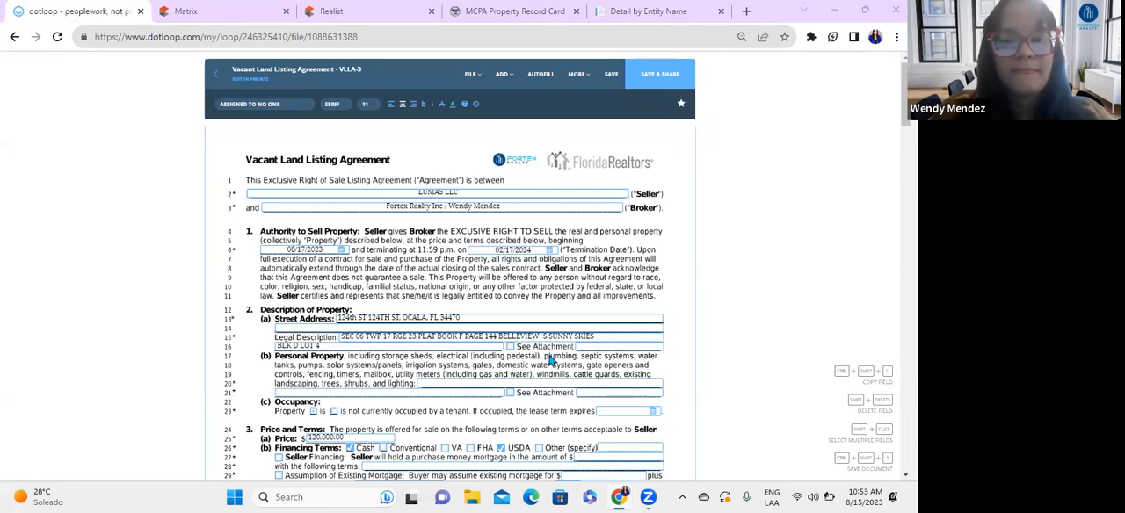
pyautogui.scroll(-10, 571, 369)
pyautogui.scroll(-3, 579, 387)
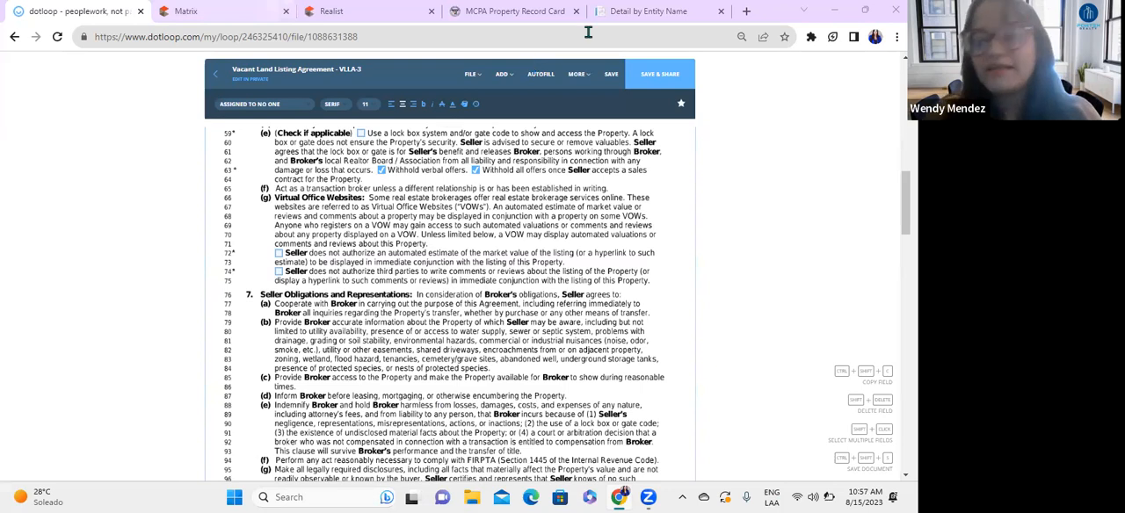
# Step: Take the lot's street address from the Matrix listing and search Google for it in a new tab
pyautogui.click(747, 12)
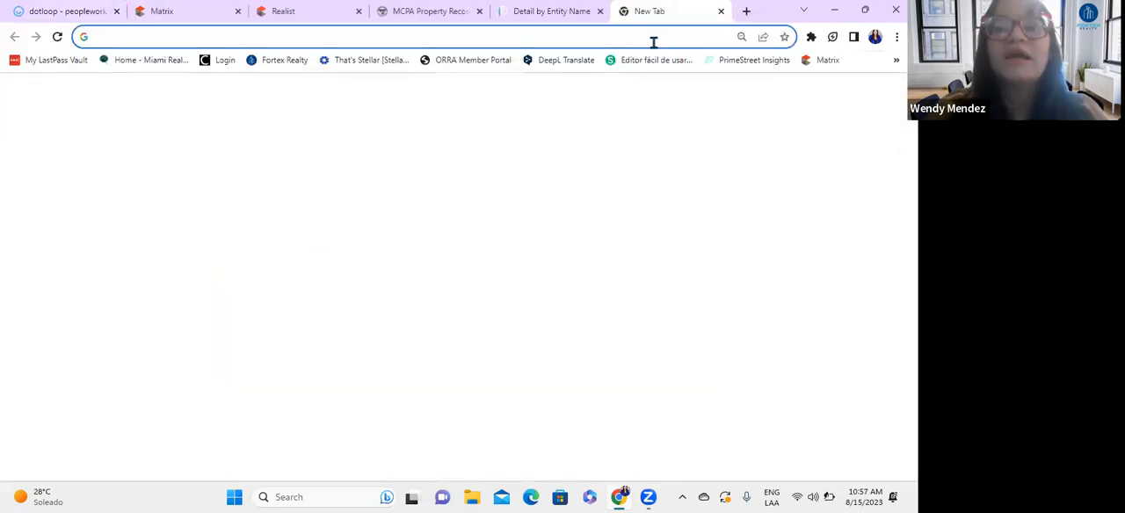
pyautogui.click(167, 10)
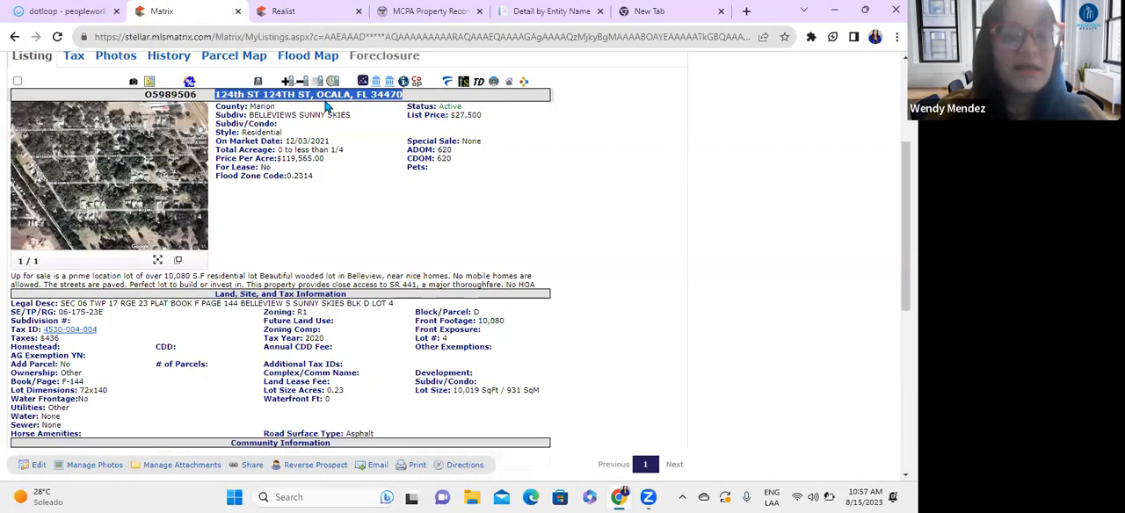
pyautogui.click(646, 11)
pyautogui.click(129, 37)
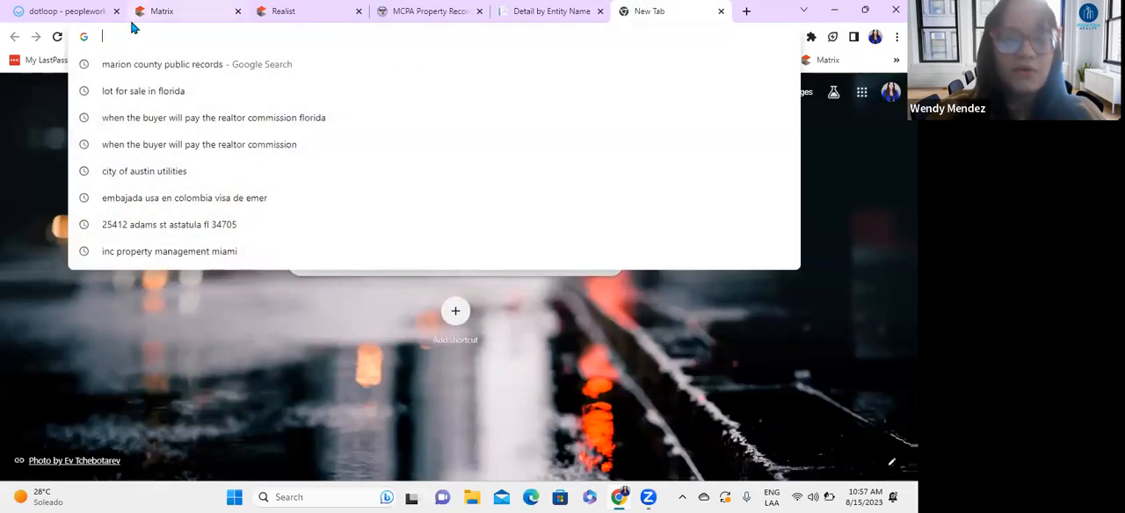
pyautogui.press('Return')
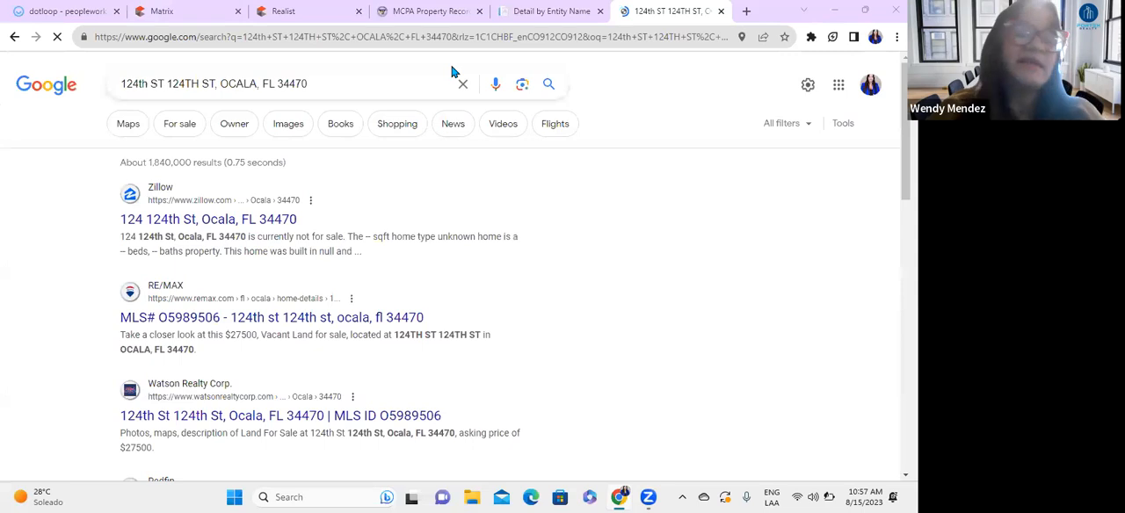
# Step: Open the Zillow result for the property and examine its home value, overview, price and tax history, and neighborhood details
pyautogui.scroll(-2, 338, 273)
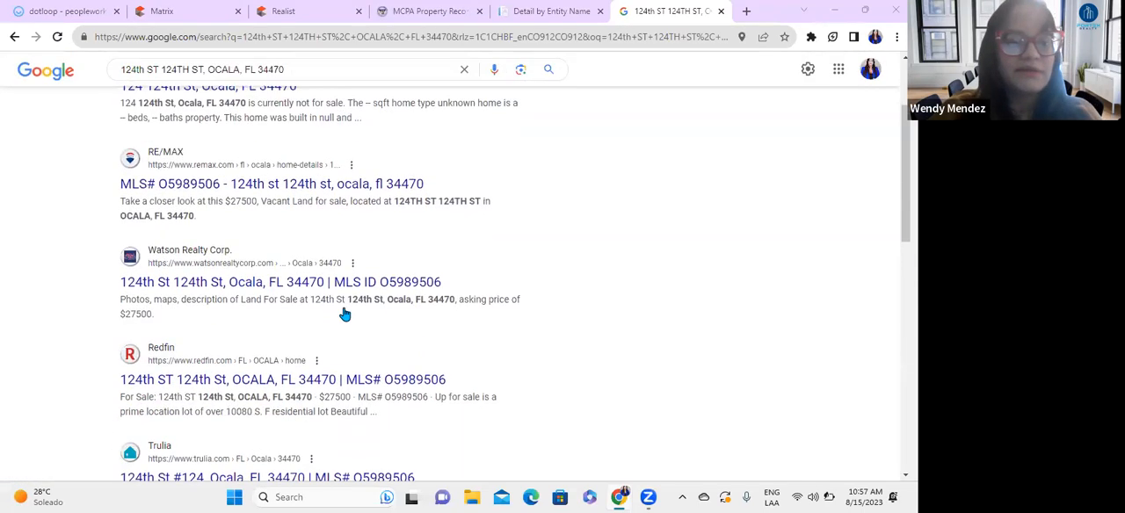
pyautogui.scroll(2, 342, 314)
pyautogui.click(265, 219)
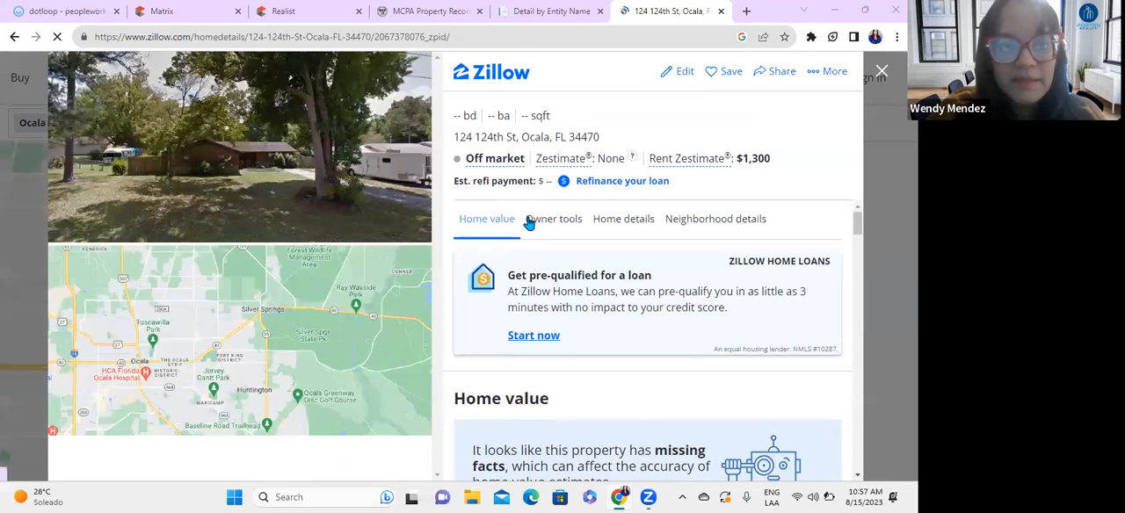
pyautogui.scroll(-3, 644, 377)
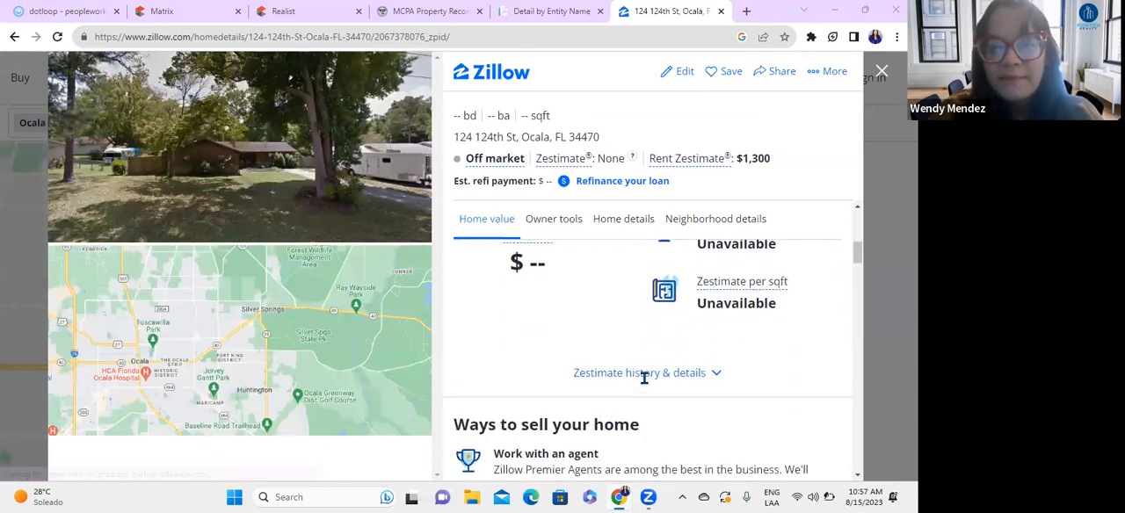
pyautogui.scroll(-10, 644, 378)
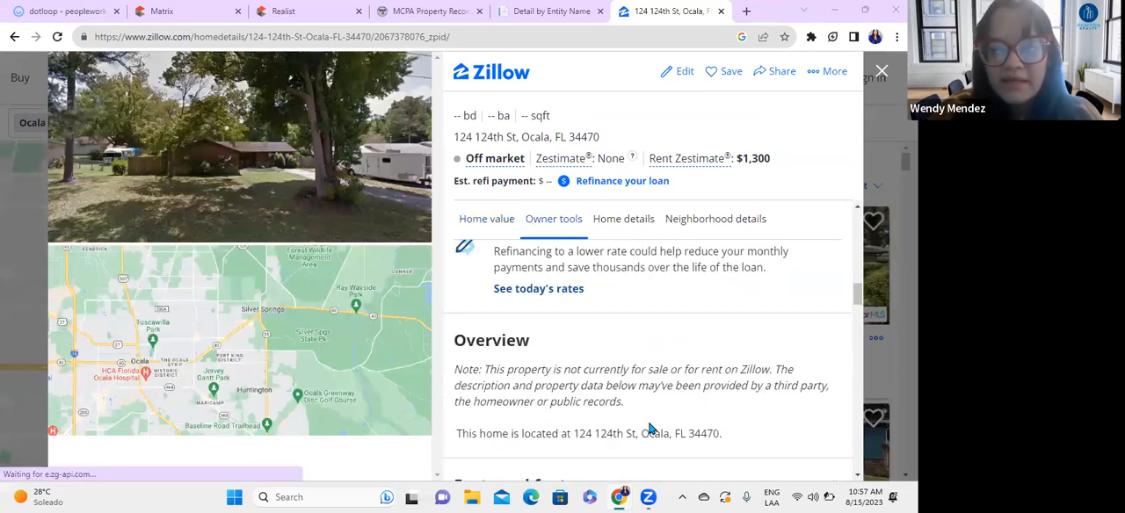
pyautogui.scroll(-2, 615, 418)
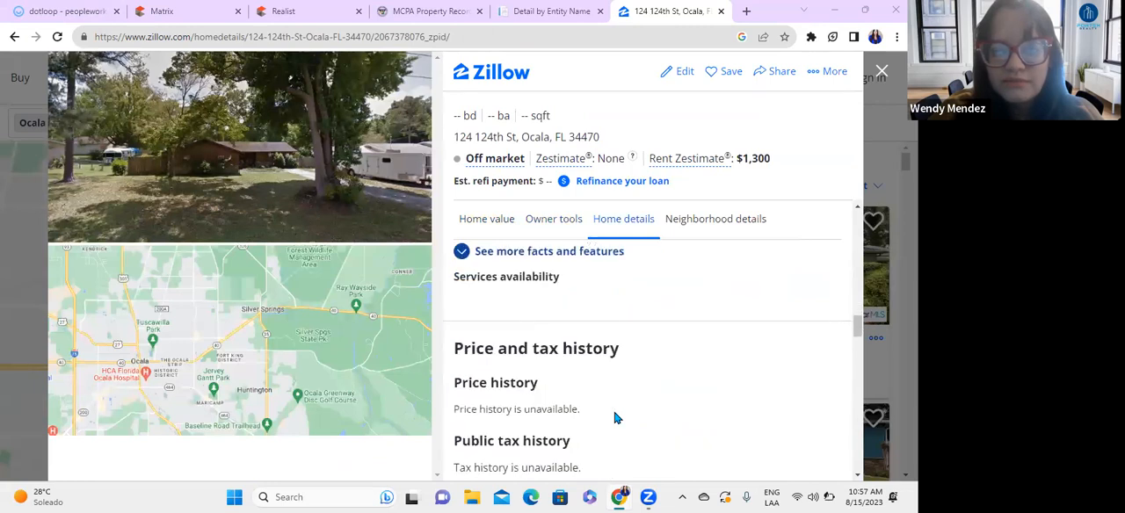
pyautogui.scroll(-4, 615, 418)
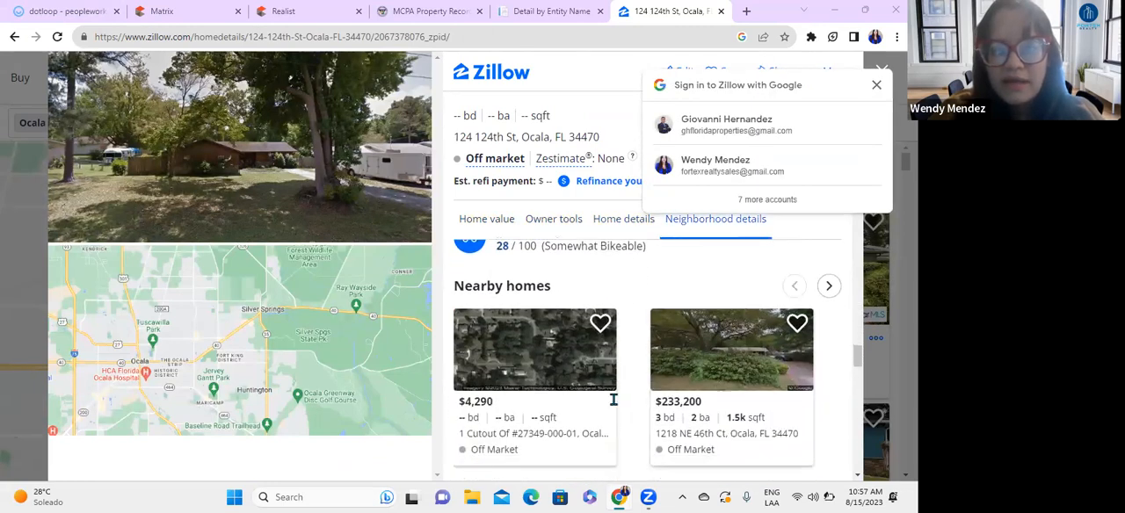
pyautogui.scroll(-4, 633, 413)
pyautogui.scroll(-8, 651, 437)
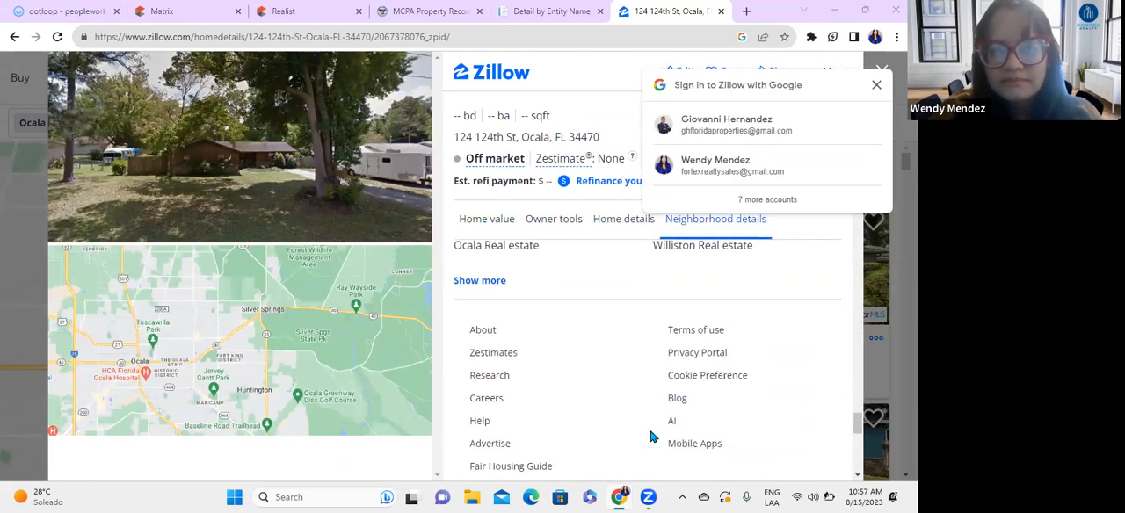
# Step: Review the overview, facts and features, tax history and neighborhood scores on the property's Zillow page
pyautogui.scroll(8, 651, 437)
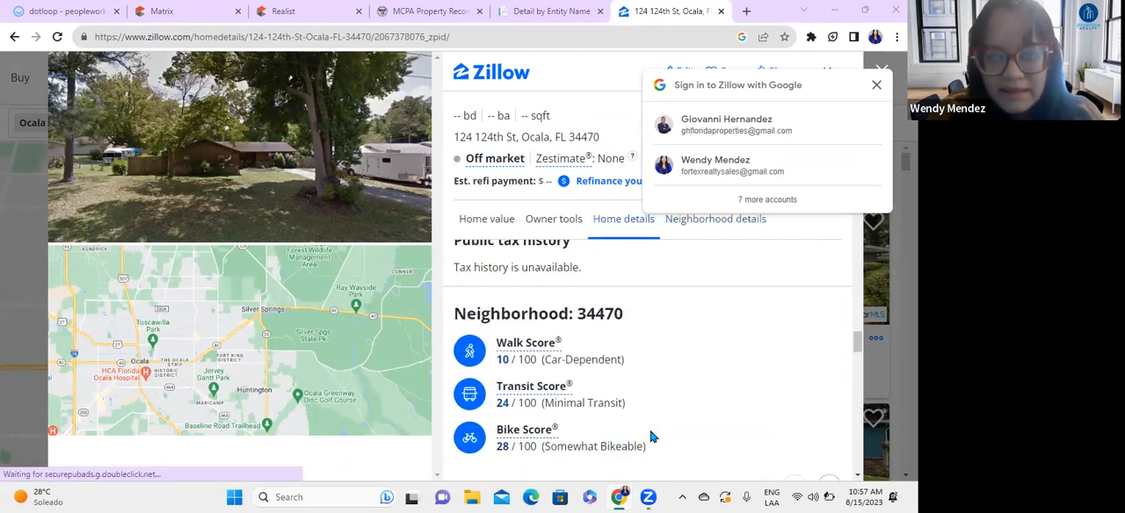
pyautogui.scroll(6, 651, 436)
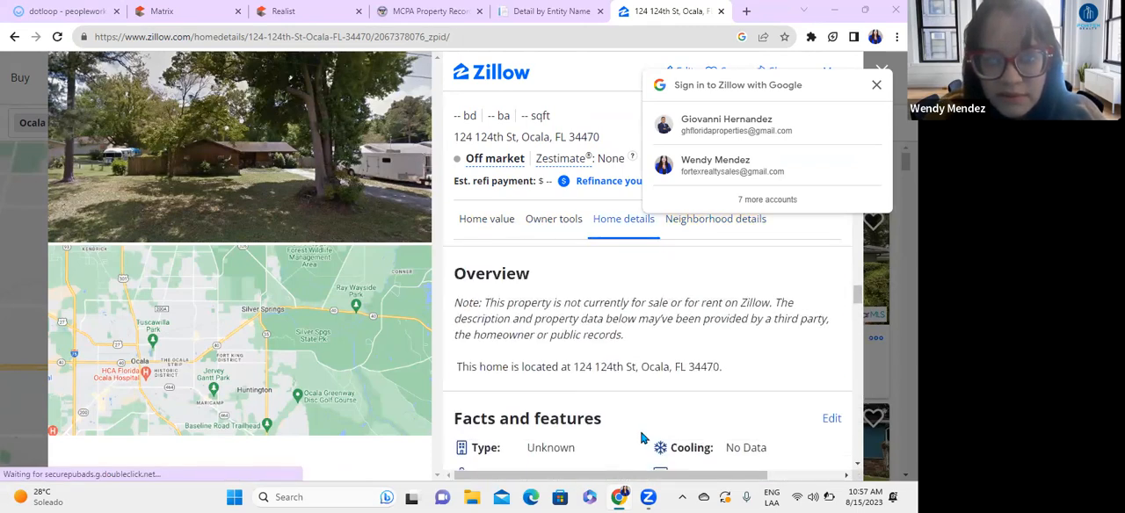
pyautogui.scroll(2, 637, 450)
pyautogui.scroll(-3, 637, 450)
pyautogui.scroll(-2, 637, 450)
pyautogui.scroll(-10, 637, 450)
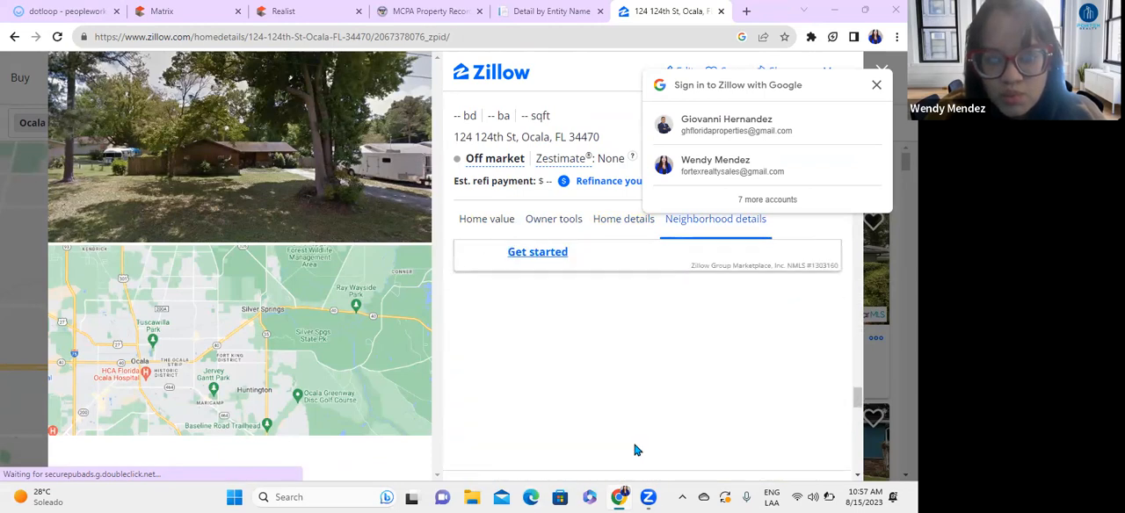
pyautogui.scroll(-10, 637, 450)
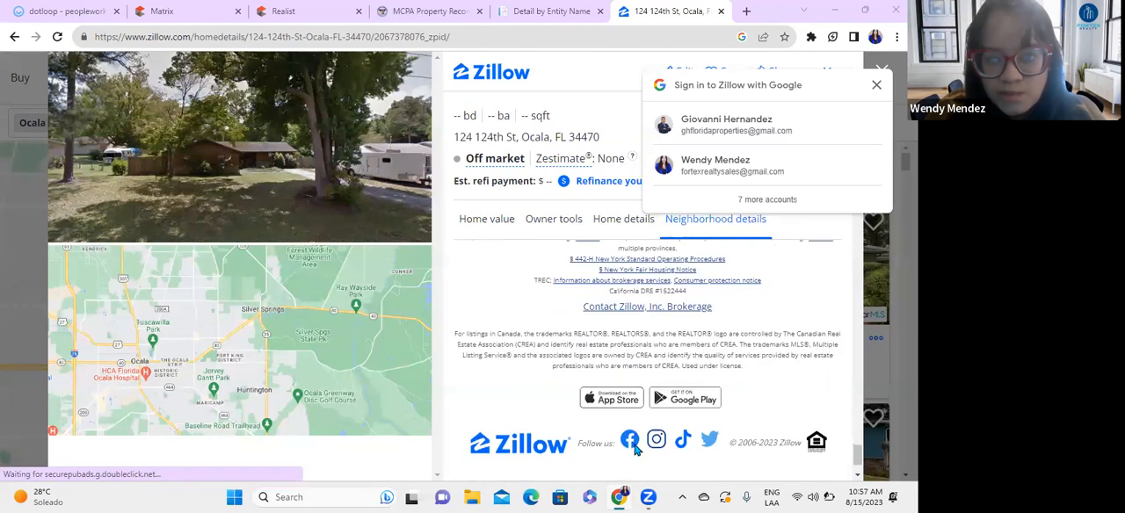
# Step: Return to the Google results for the lot's address and open its Redfin page
pyautogui.click(14, 37)
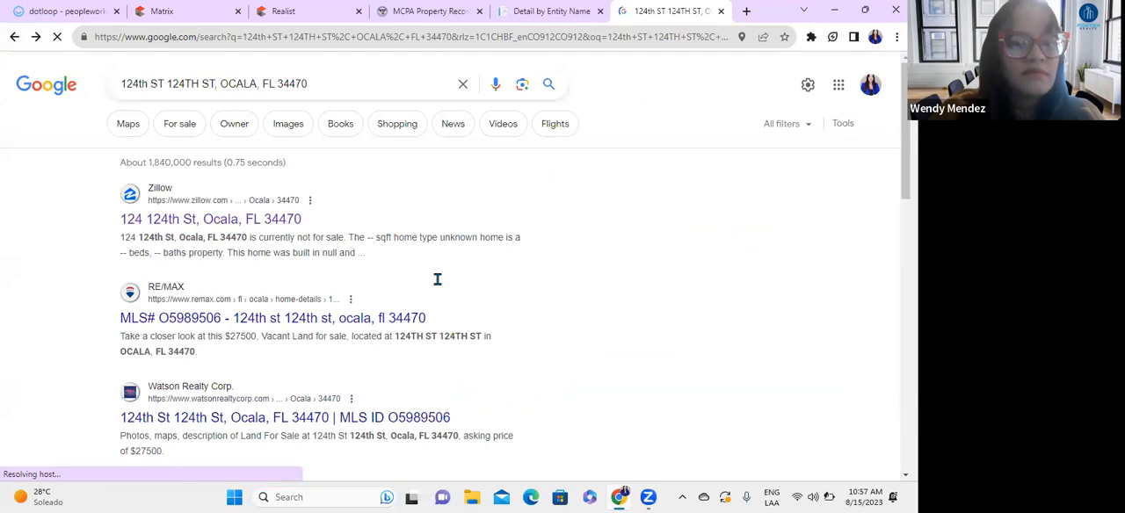
pyautogui.scroll(-3, 475, 299)
pyautogui.click(334, 318)
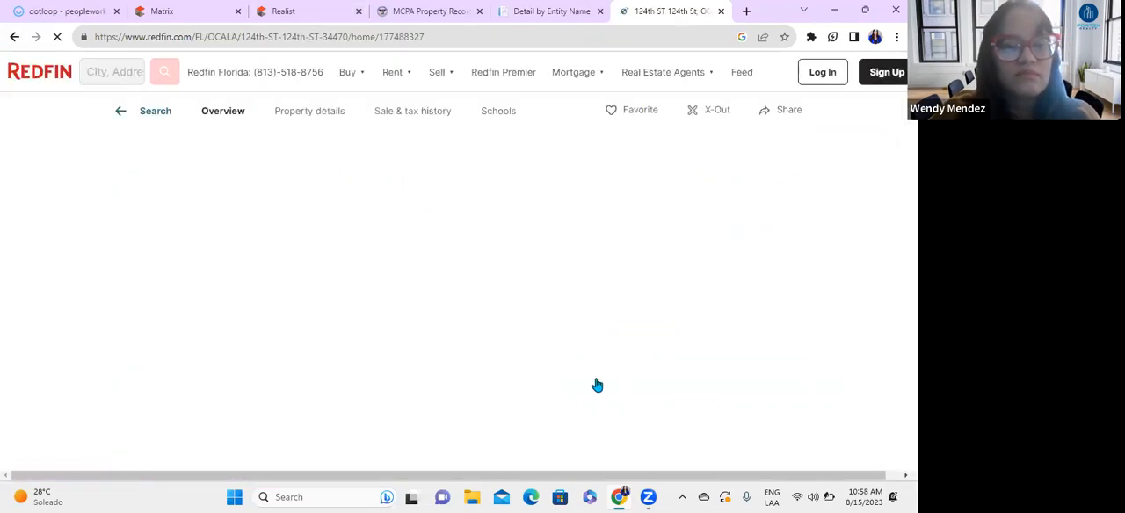
# Step: Highlight the MLS number in the Redfin description and check the lot's home facts and price insights
pyautogui.scroll(-4, 300, 395)
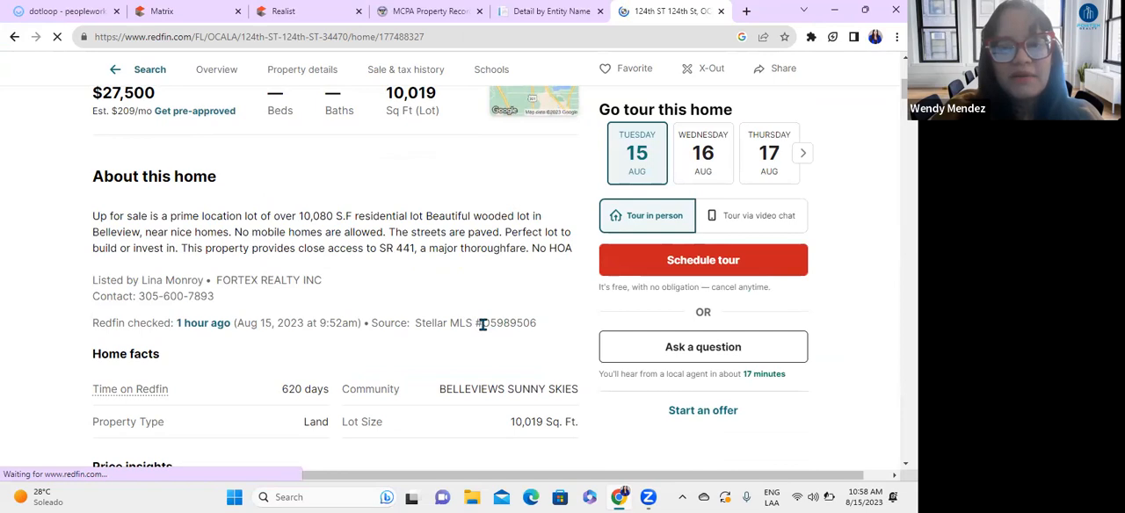
pyautogui.doubleClick(540, 325)
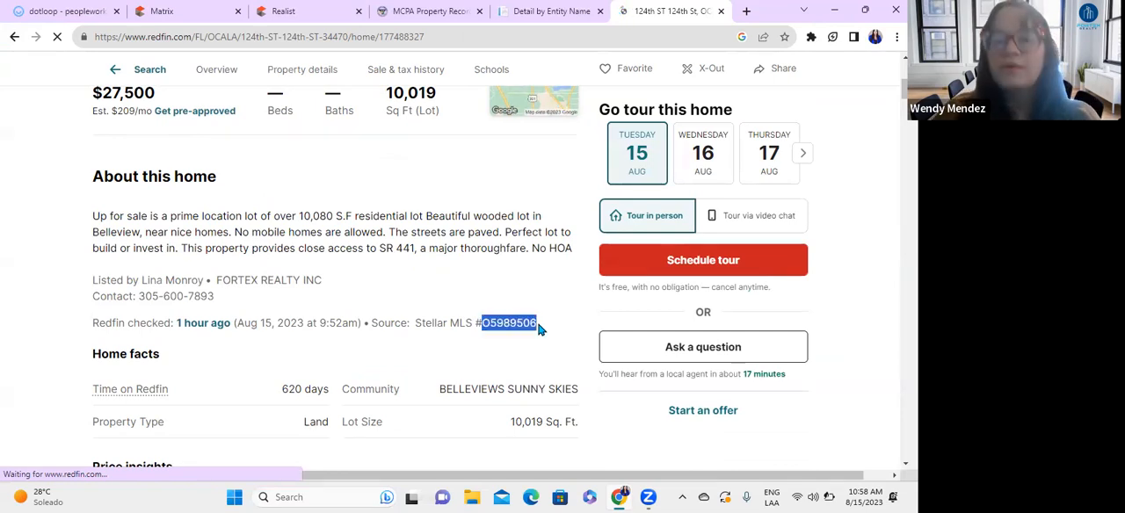
pyautogui.scroll(-3, 399, 319)
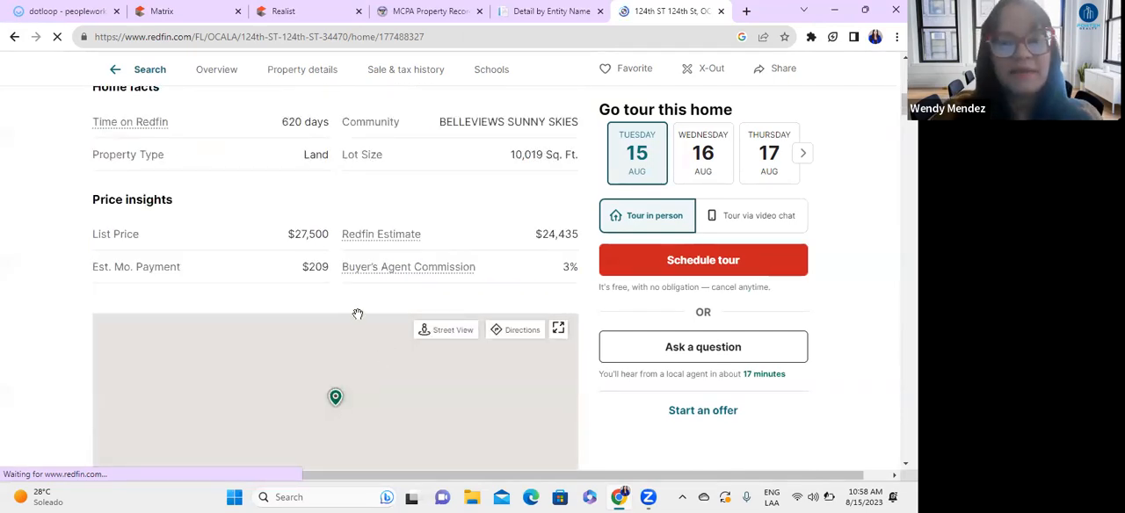
pyautogui.scroll(-8, 358, 313)
pyautogui.scroll(3, 427, 392)
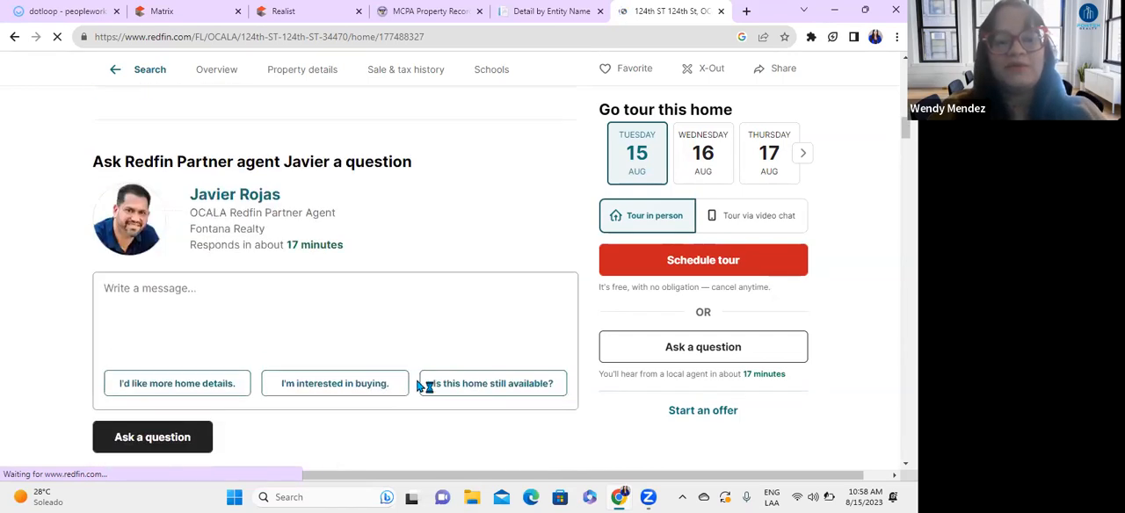
pyautogui.scroll(8, 422, 387)
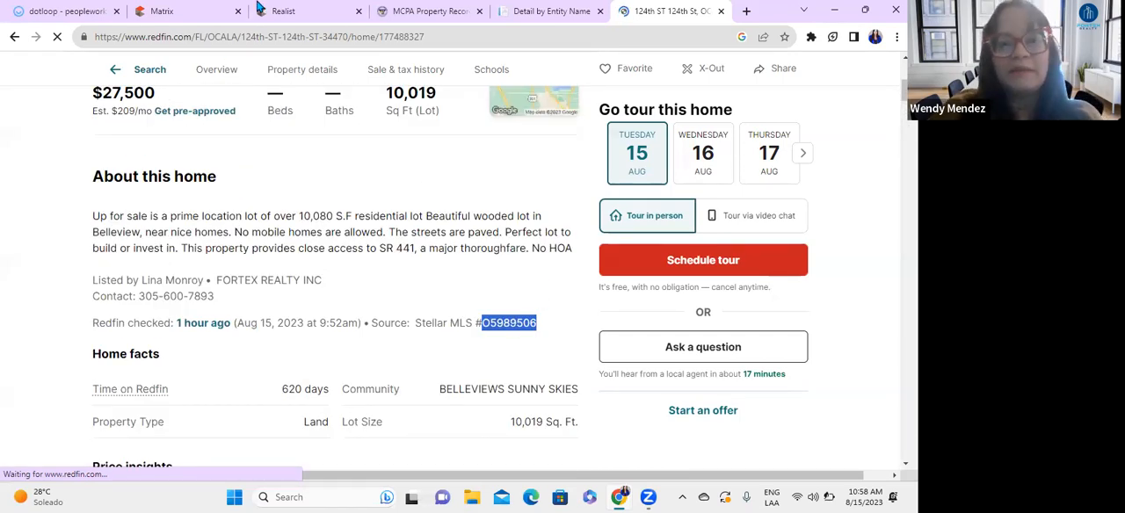
# Step: Switch to the Matrix listing, go to the shorthand or MLS number search, and dismiss the low-battery notice
pyautogui.click(189, 8)
pyautogui.scroll(3, 176, 174)
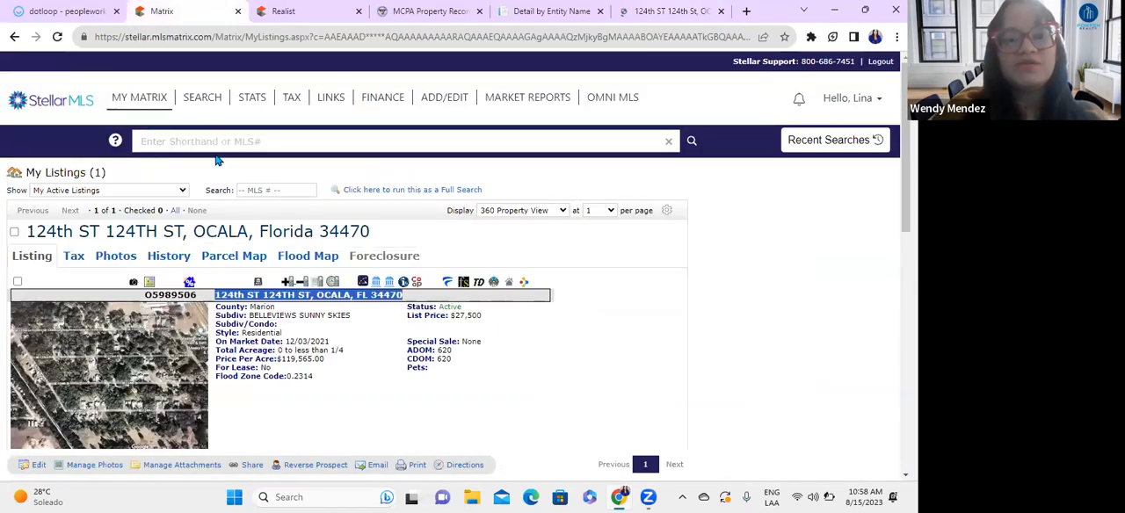
pyautogui.click(274, 144)
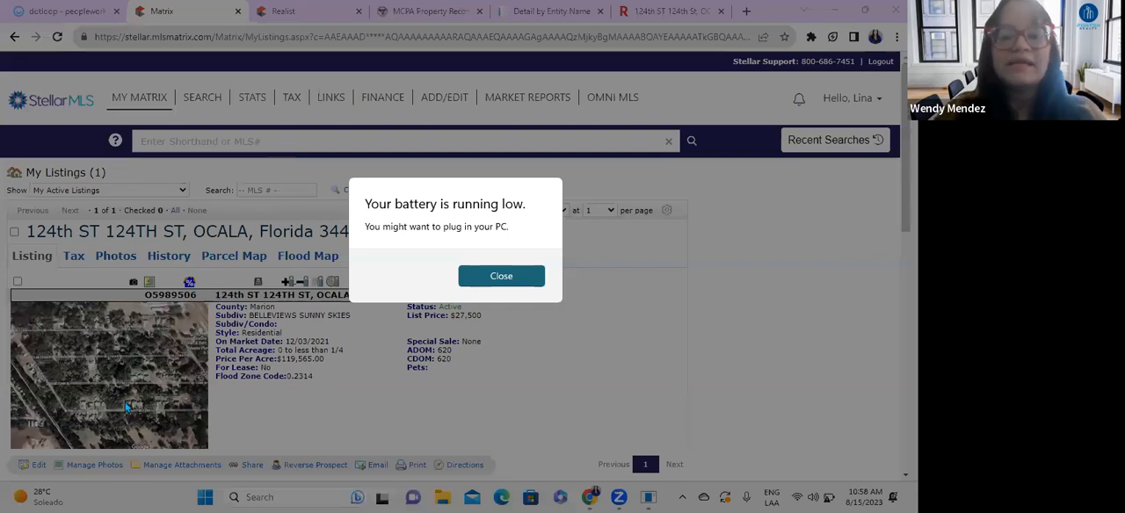
pyautogui.click(510, 275)
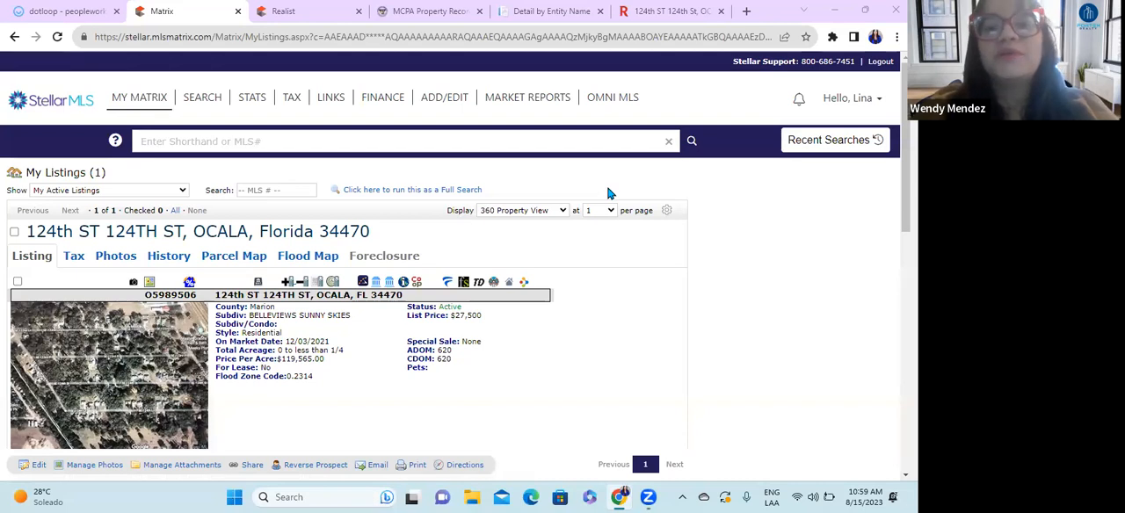
# Step: Switch to the Sunbiz record for Fortex Realty, Inc and examine its addresses, registered agent, officers and annual reports
pyautogui.click(571, 10)
pyautogui.scroll(-6, 474, 334)
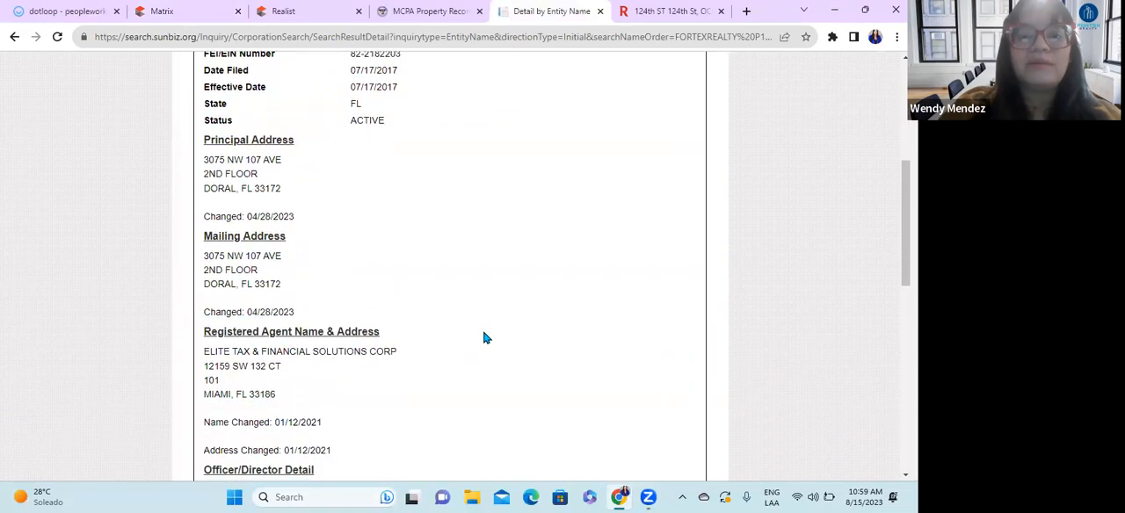
pyautogui.scroll(-2, 484, 339)
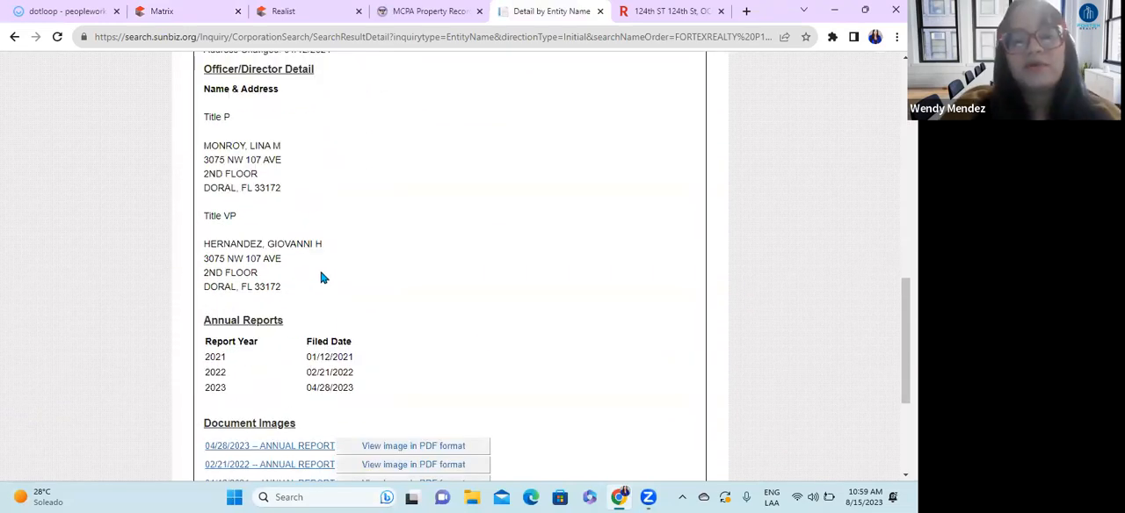
pyautogui.scroll(-2, 382, 310)
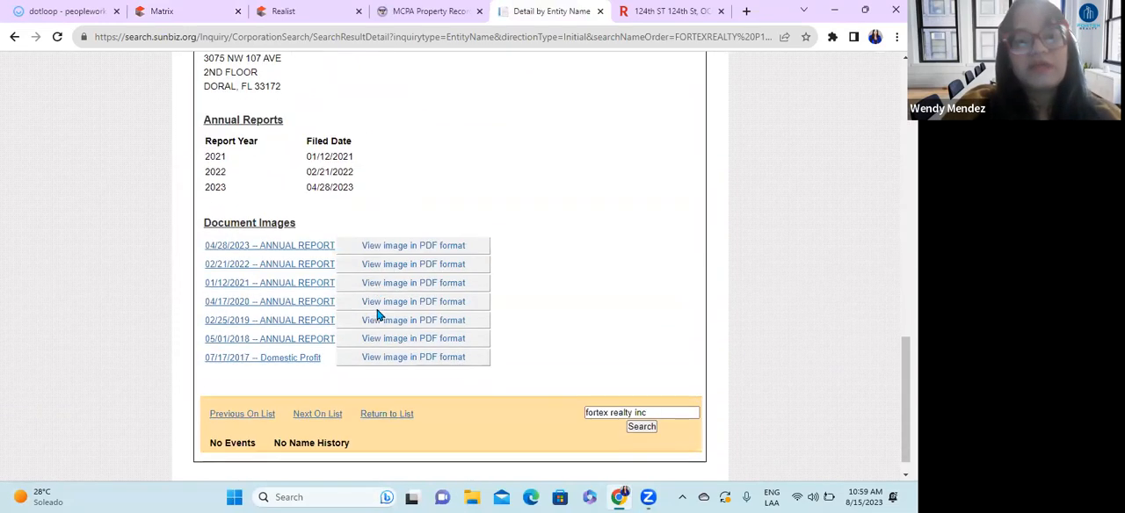
pyautogui.scroll(4, 439, 352)
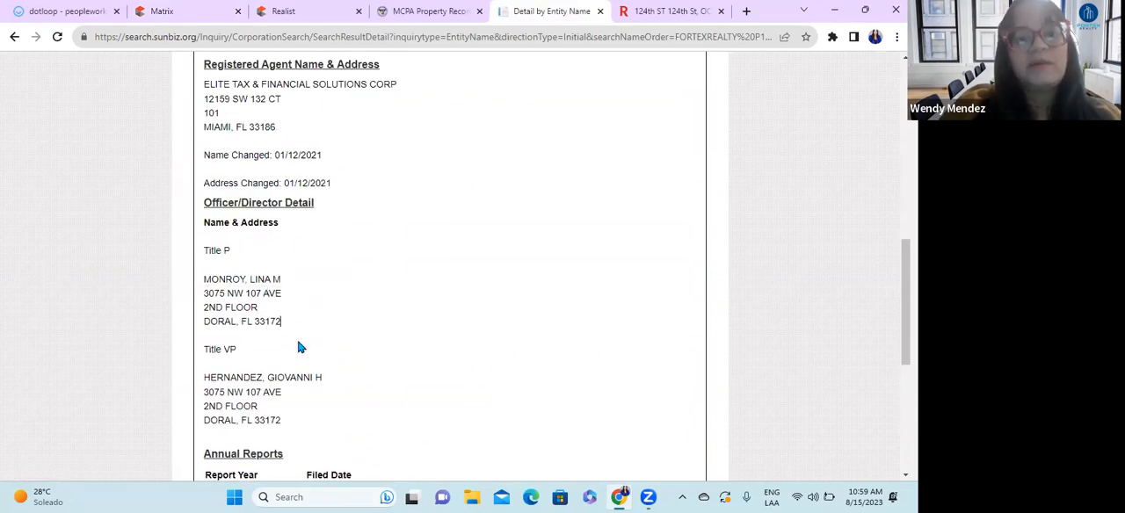
pyautogui.scroll(1, 299, 347)
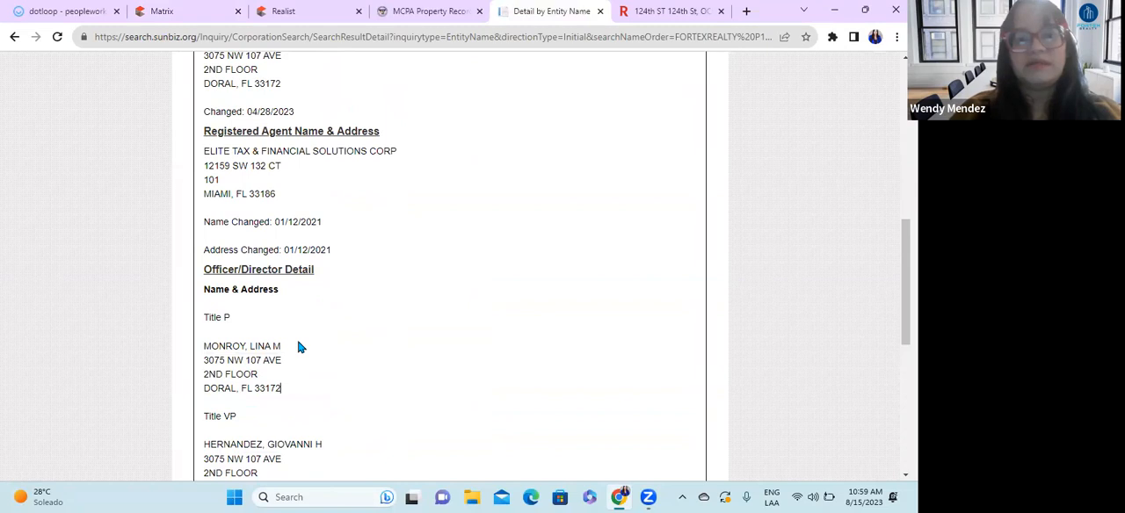
pyautogui.scroll(-1, 334, 295)
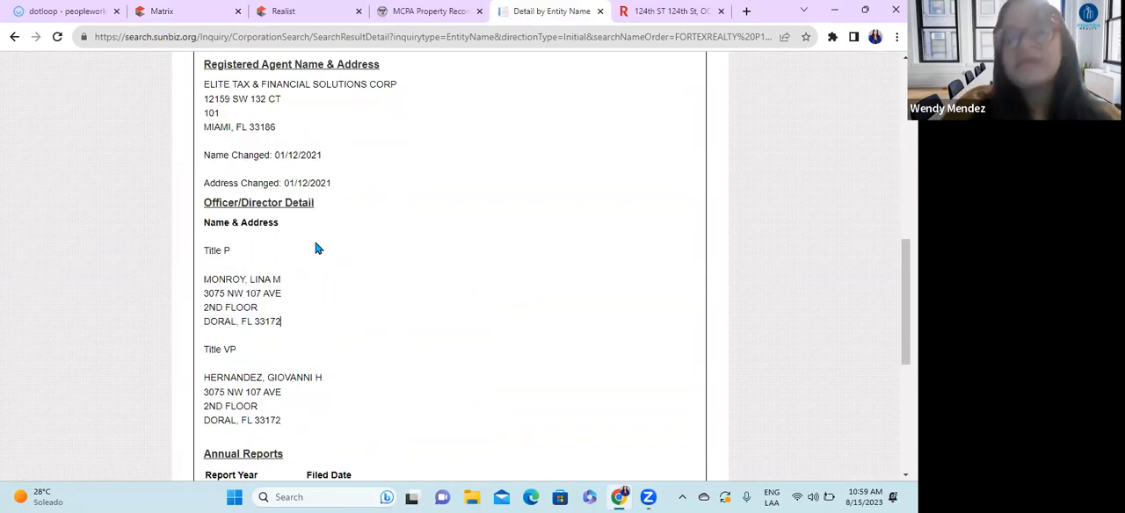
pyautogui.scroll(-1, 401, 339)
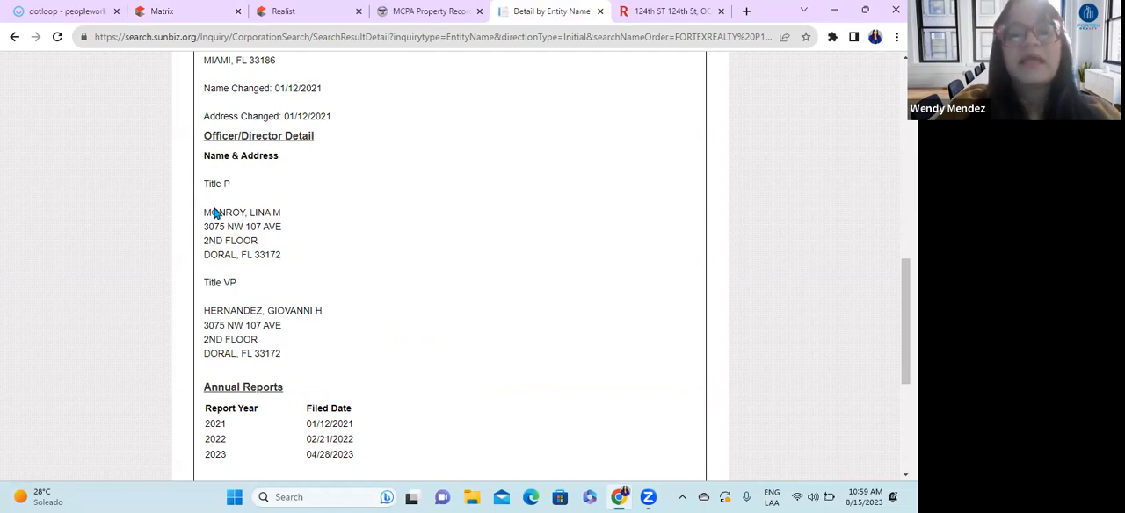
# Step: Highlight the president and vice president titles in the Officer/Director Detail section to check who may sign
pyautogui.moveTo(203, 183)
pyautogui.mouseDown()
pyautogui.moveTo(253, 190)
pyautogui.moveTo(196, 191)
pyautogui.mouseUp()
pyautogui.click(318, 277)
pyautogui.click(249, 191)
pyautogui.moveTo(245, 283); pyautogui.dragTo(210, 284)
pyautogui.click(348, 296)
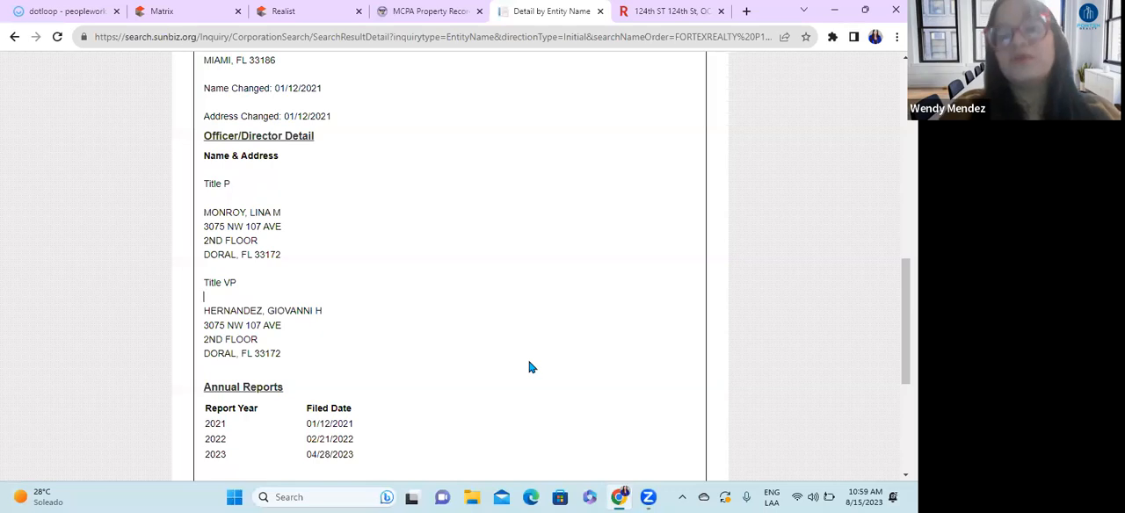
# Step: Check the company's entity name and filing information on Sunbiz, then switch back to the dotloop agreement
pyautogui.scroll(10, 377, 224)
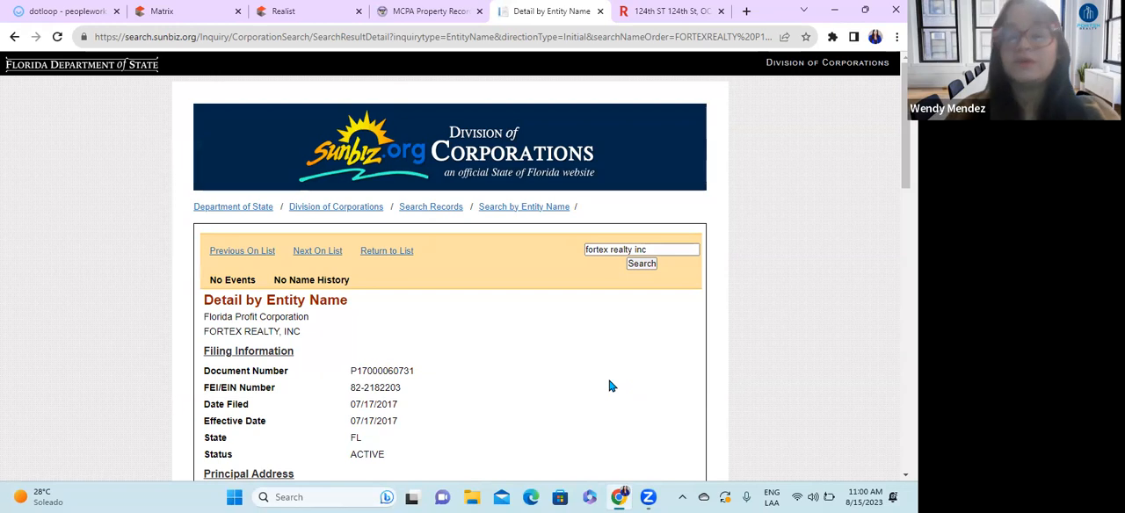
pyautogui.scroll(-5, 640, 381)
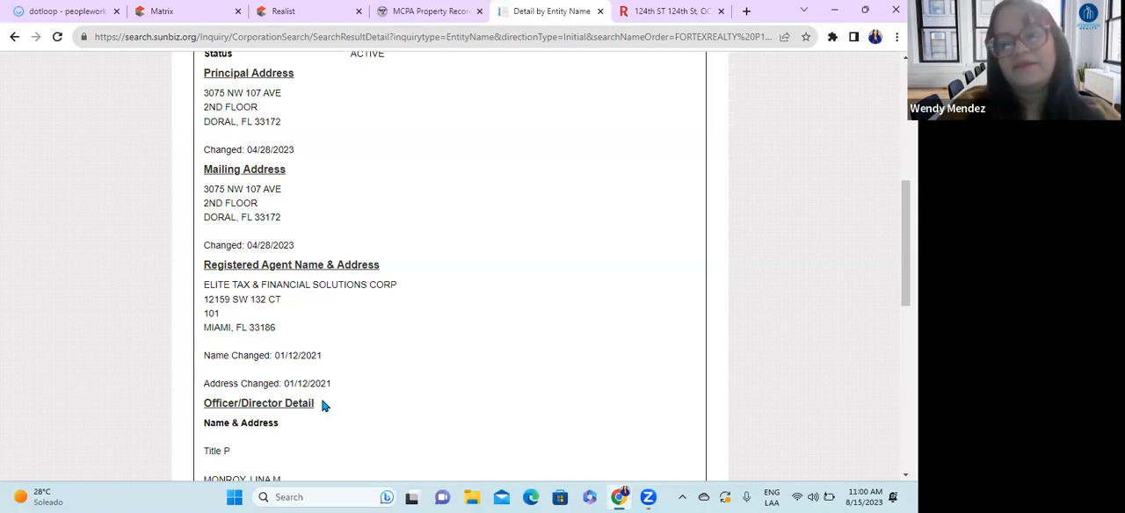
pyautogui.scroll(4, 432, 360)
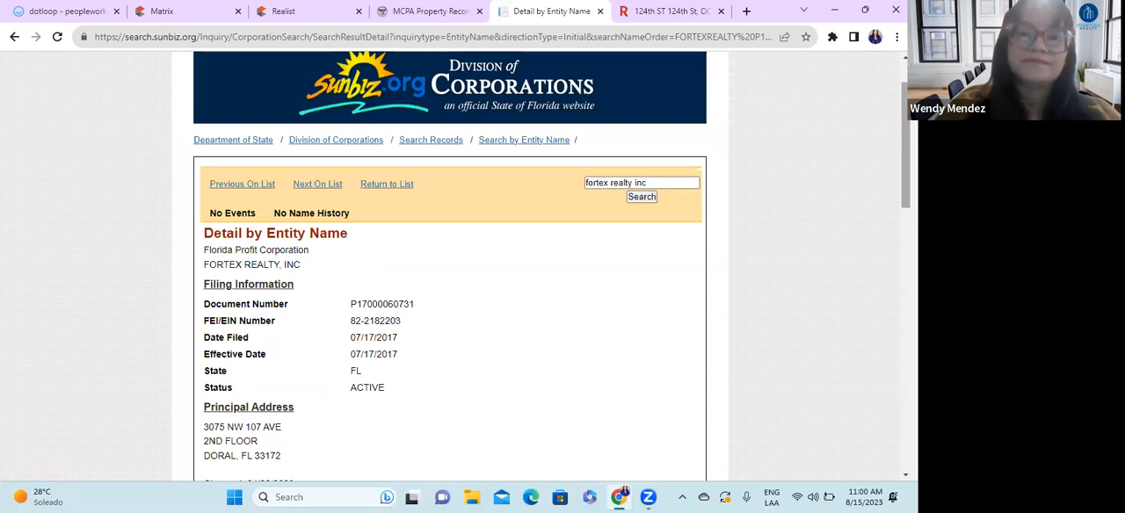
pyautogui.click(71, 7)
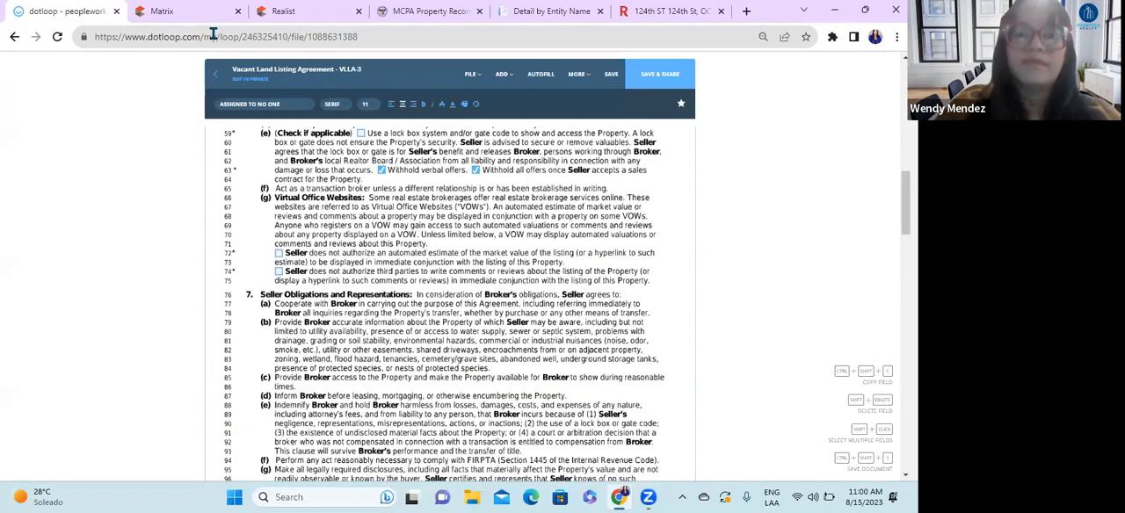